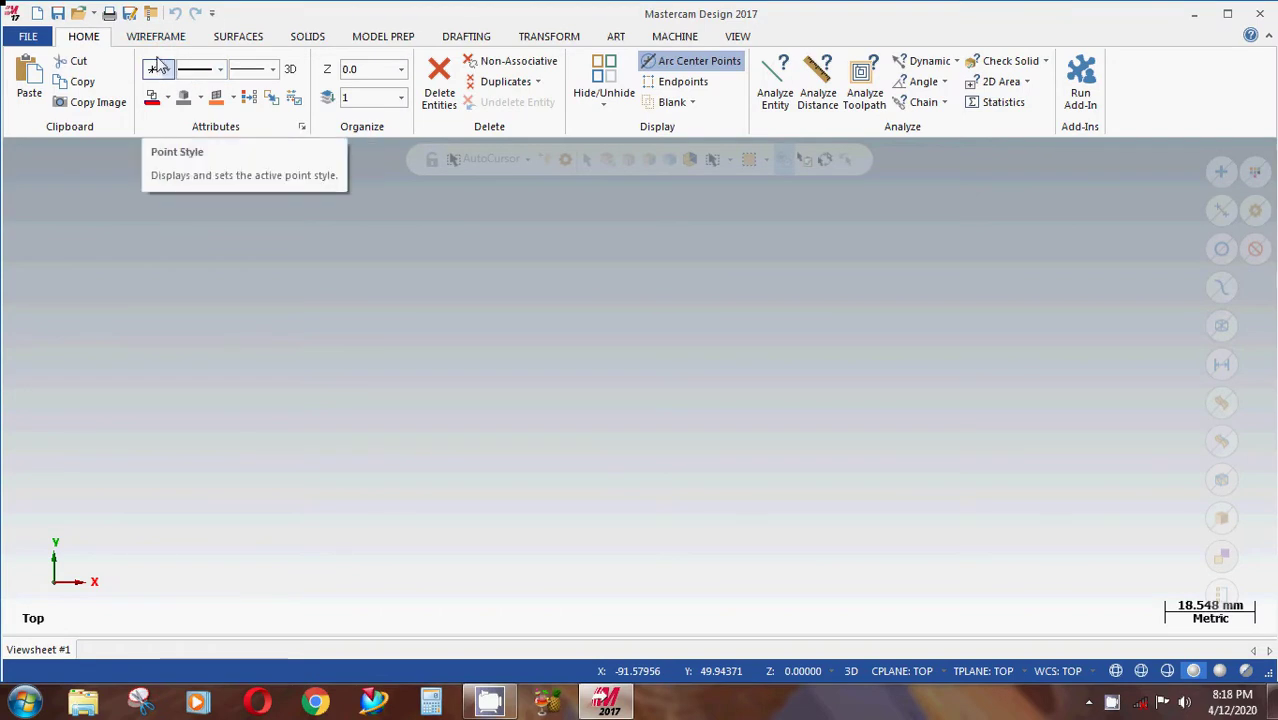
pyautogui.click(165, 38)
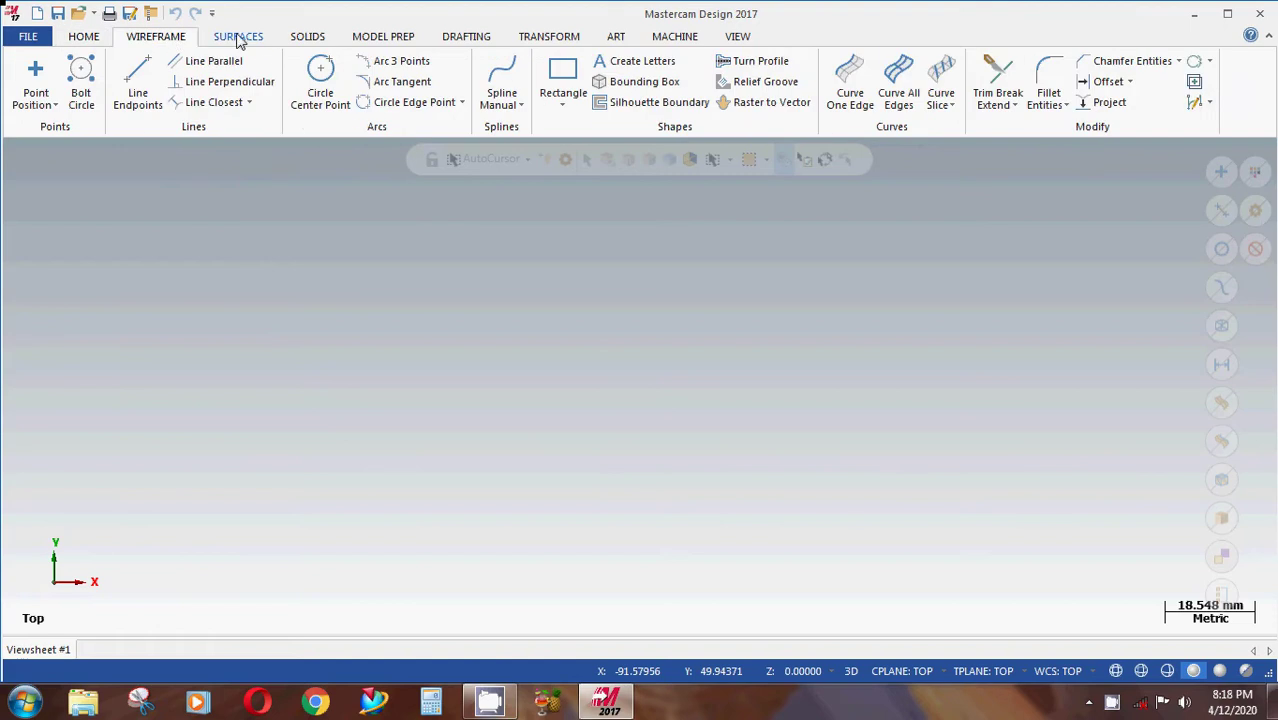
pyautogui.click(307, 36)
pyautogui.click(383, 36)
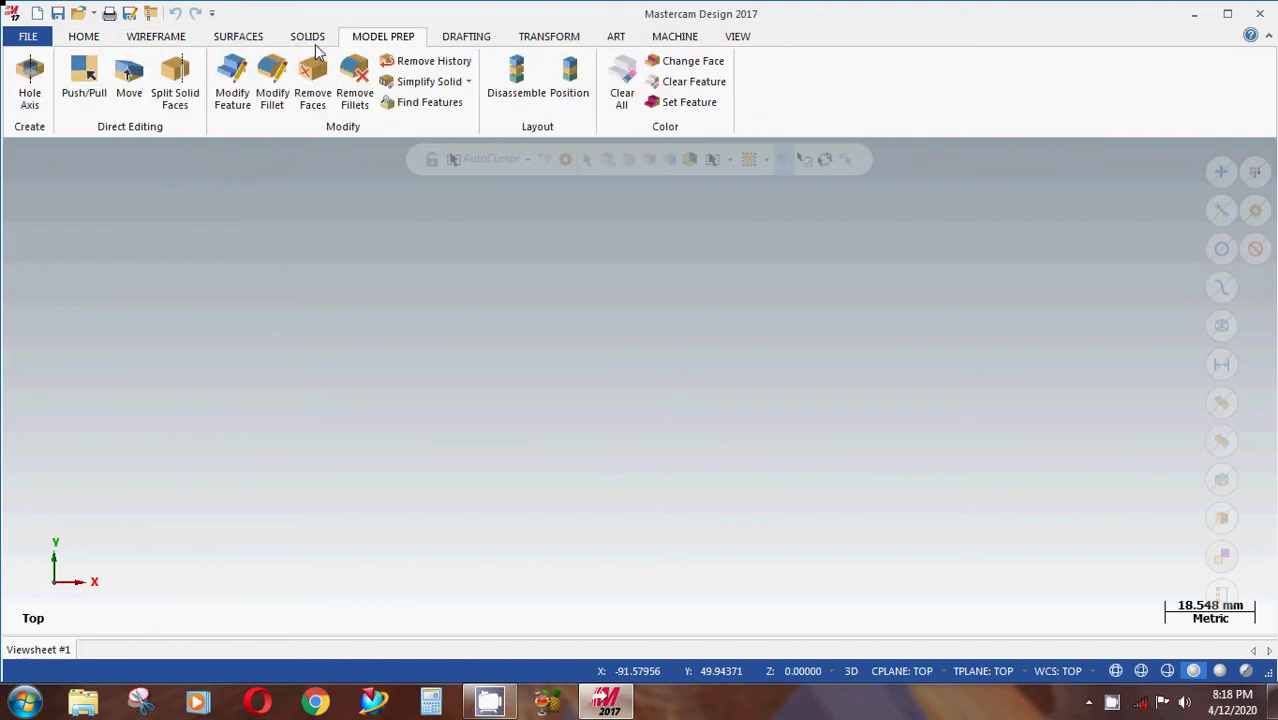
pyautogui.click(84, 38)
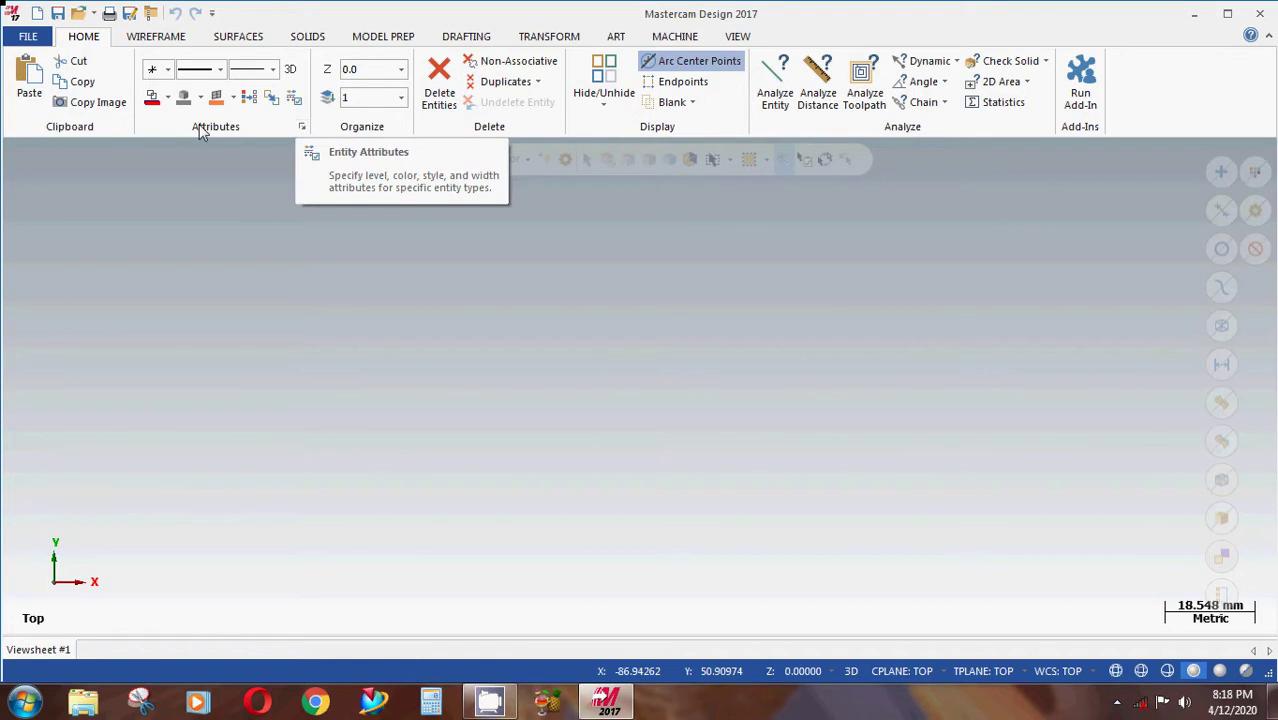
pyautogui.click(160, 37)
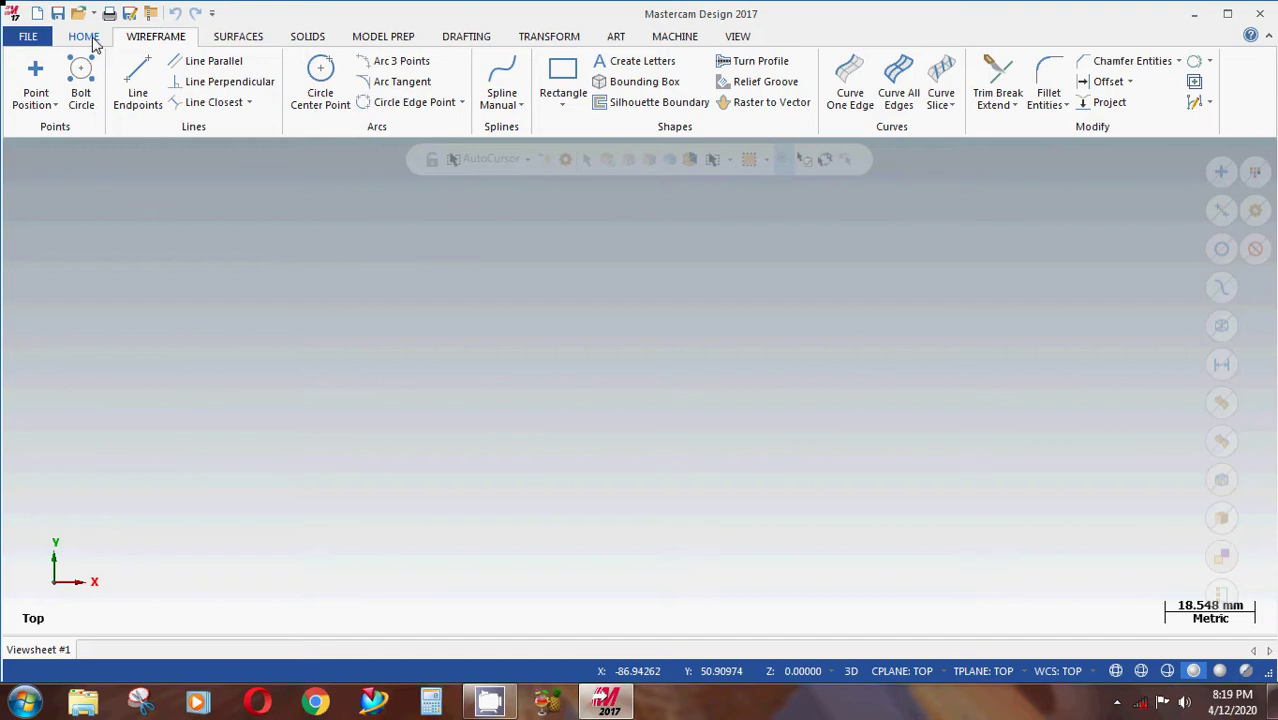
pyautogui.click(88, 37)
pyautogui.click(170, 37)
# Show the coordinate axes in the graphics area and open the Solids, Planes, Levels and Recent Functions managers.
pyautogui.click(738, 37)
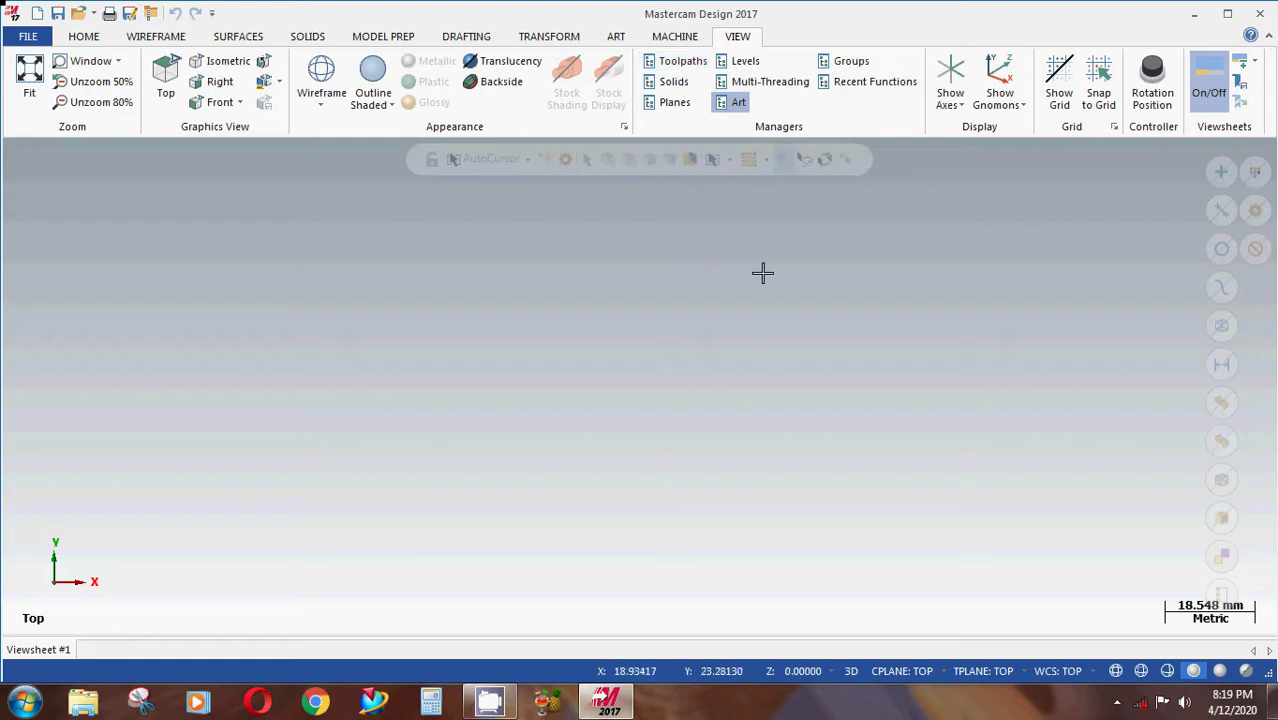
pyautogui.click(952, 80)
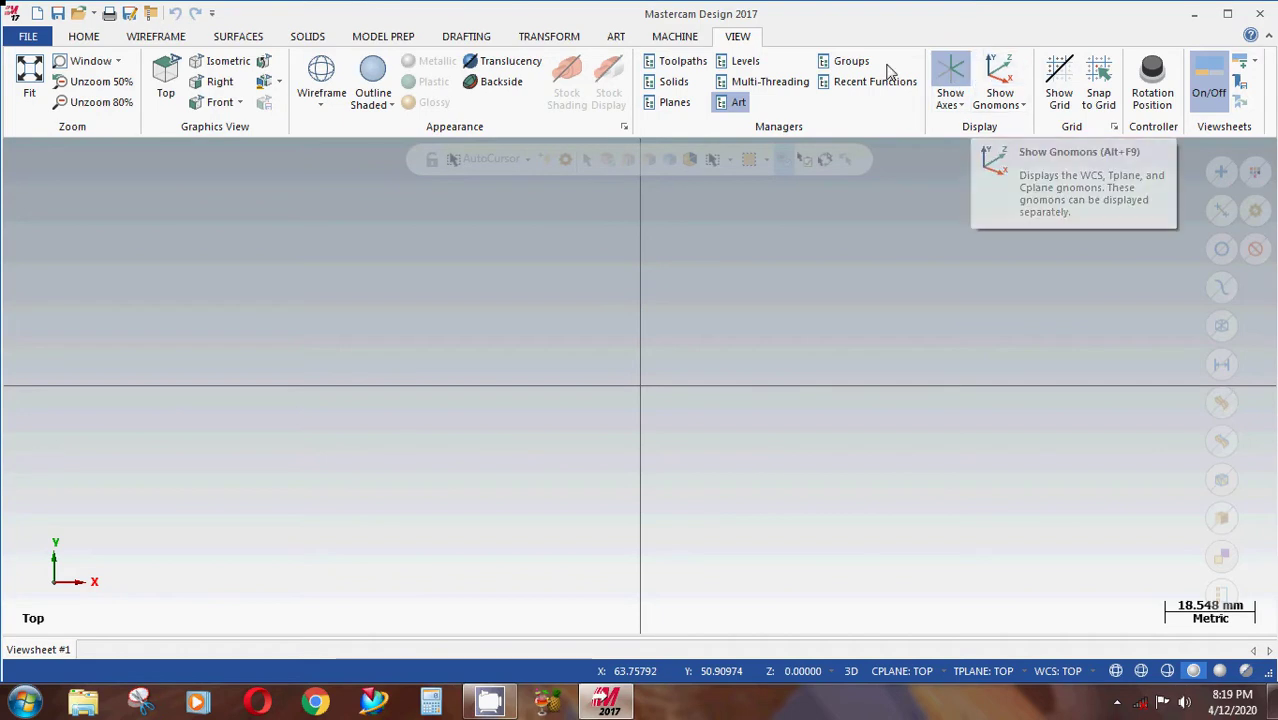
pyautogui.click(676, 83)
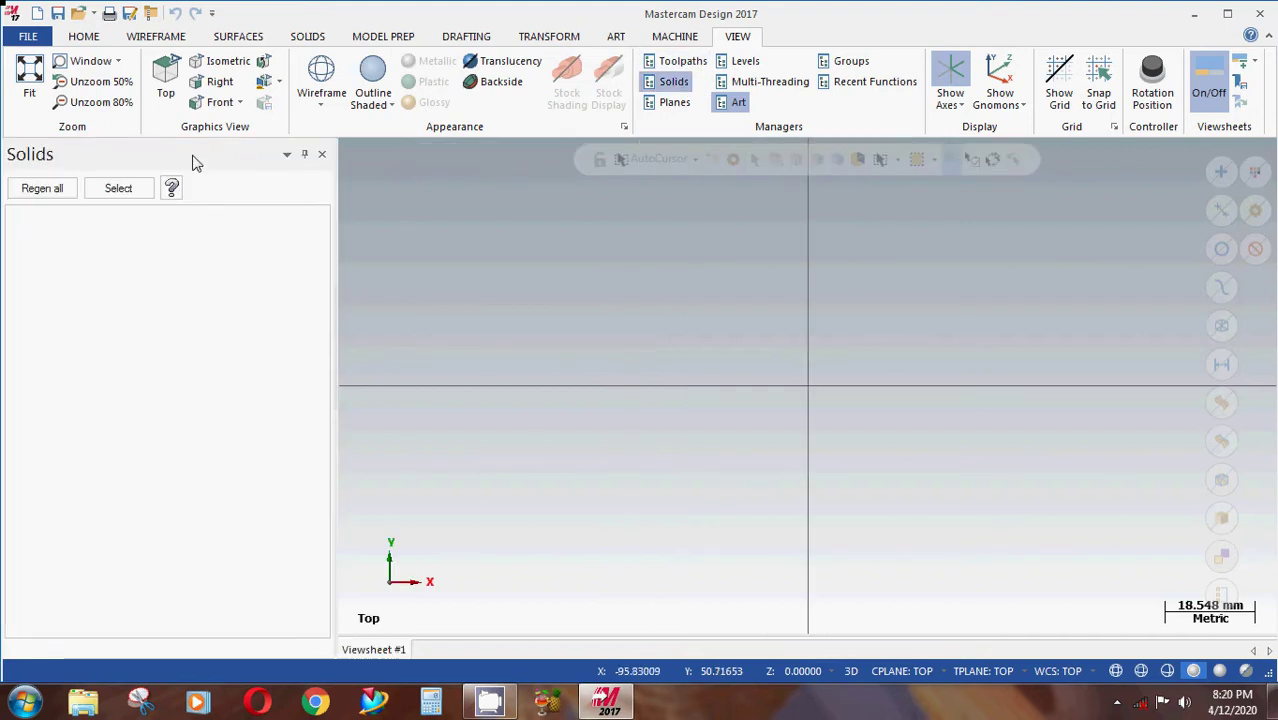
pyautogui.click(684, 104)
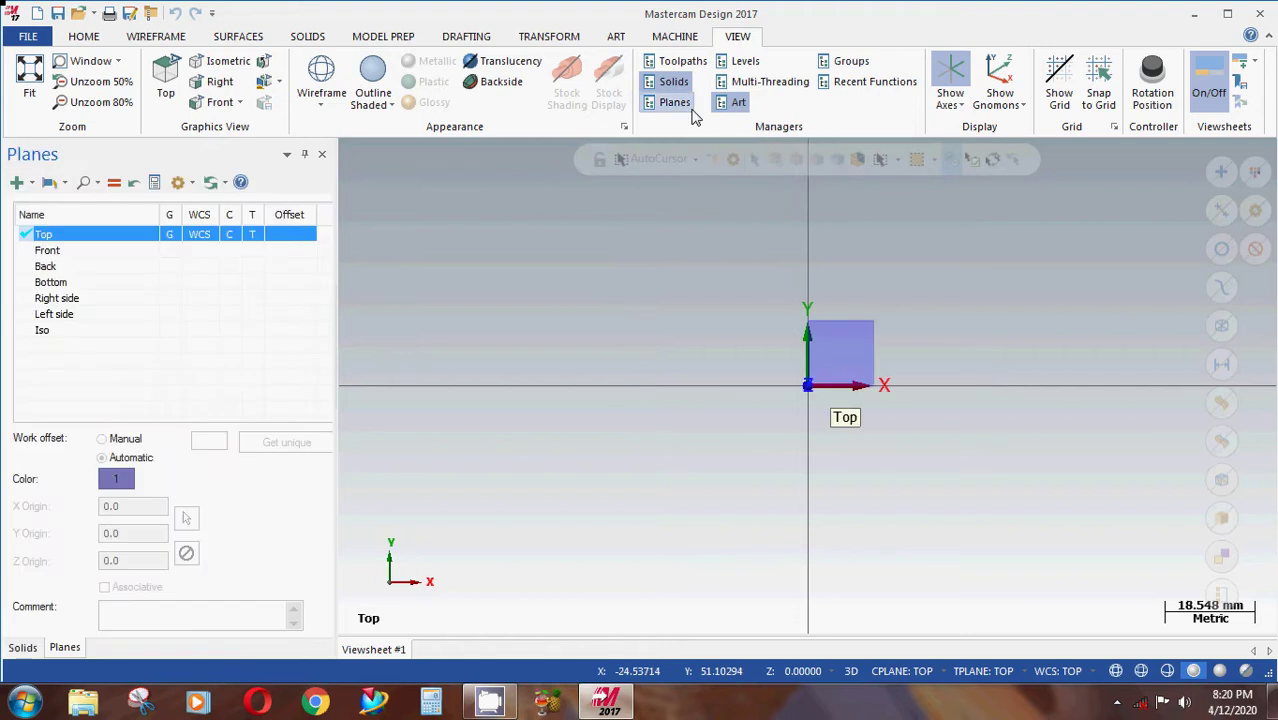
pyautogui.click(752, 70)
pyautogui.click(866, 88)
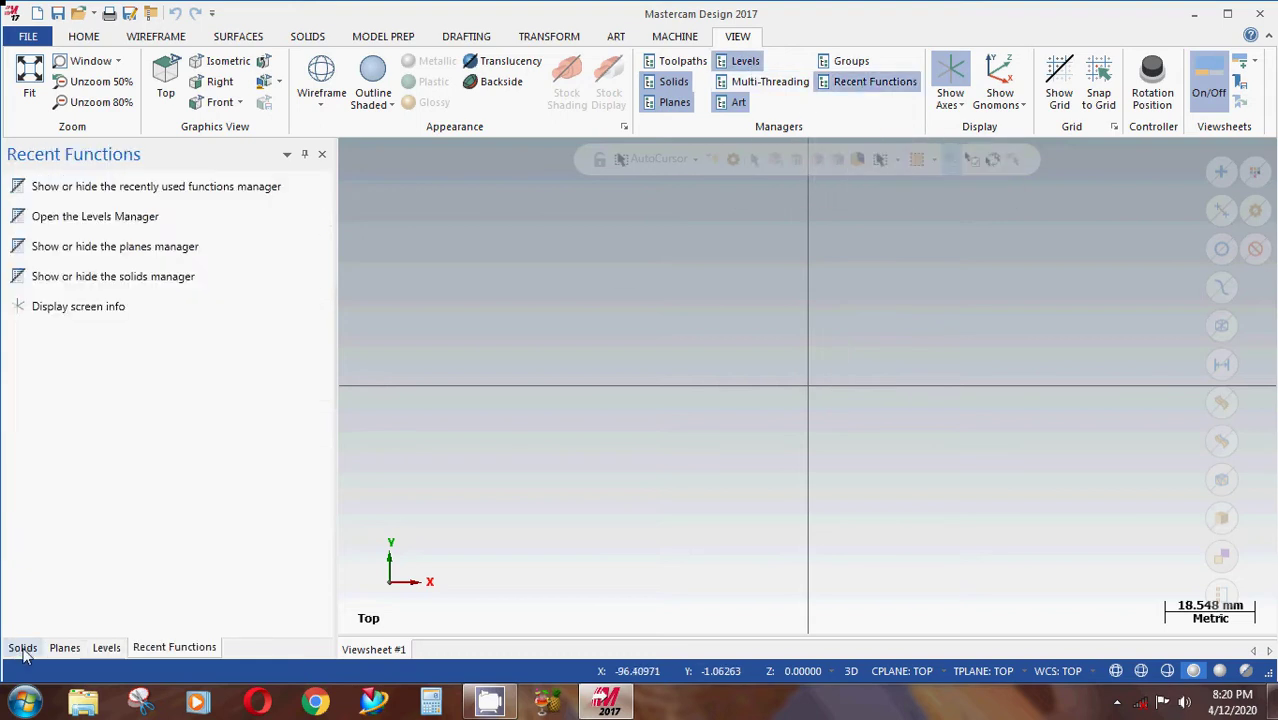
# Look through the contents of the open Solids, Planes, Levels and Recent Functions managers.
pyautogui.click(23, 648)
pyautogui.click(70, 648)
pyautogui.click(106, 648)
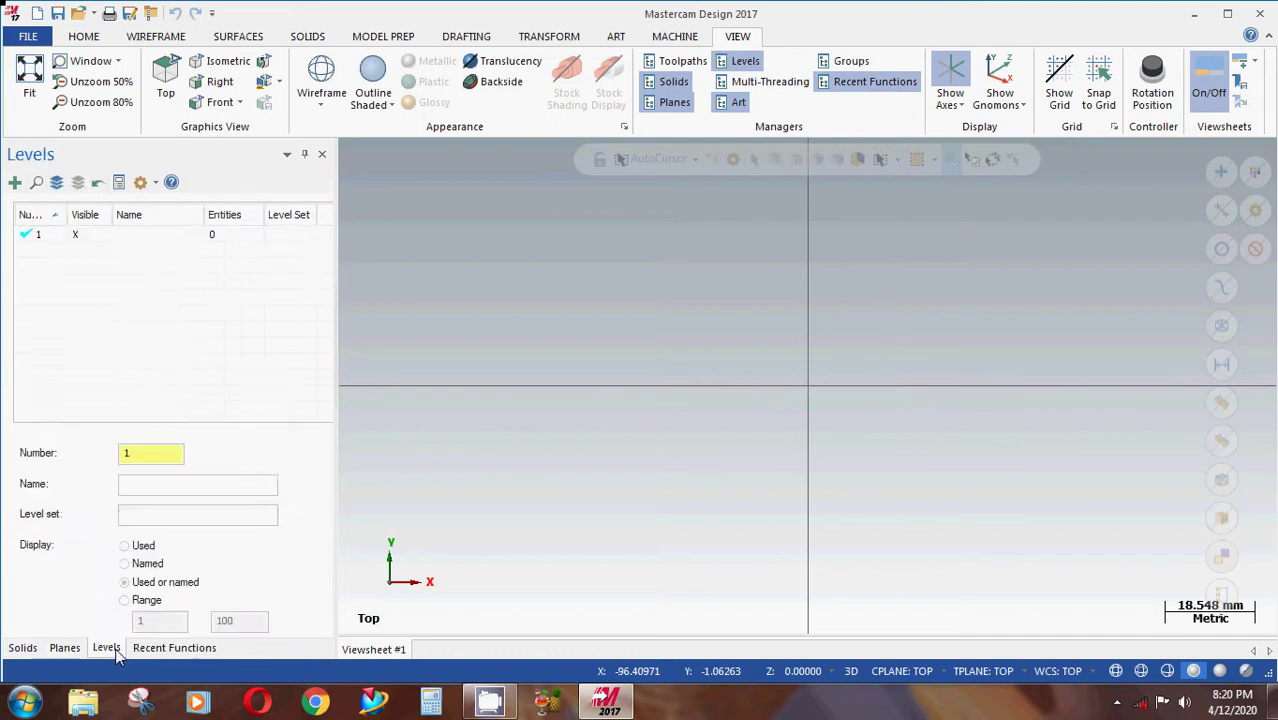
pyautogui.click(172, 648)
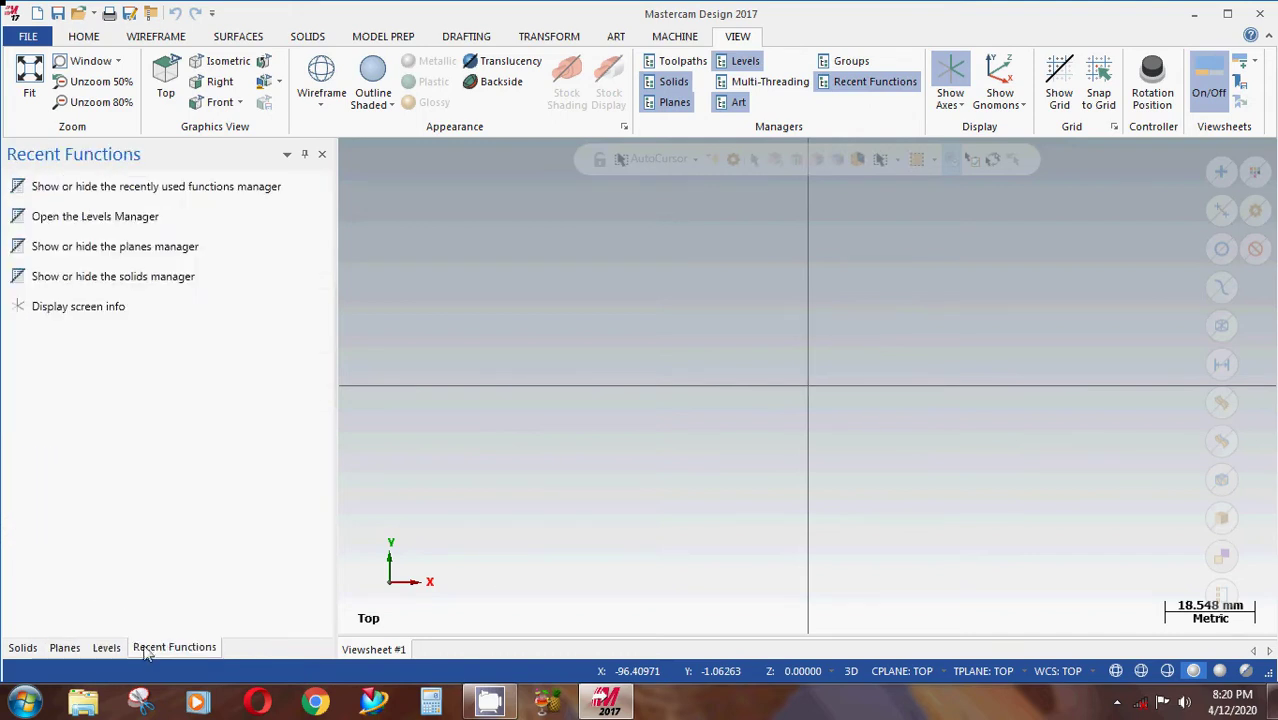
pyautogui.click(22, 648)
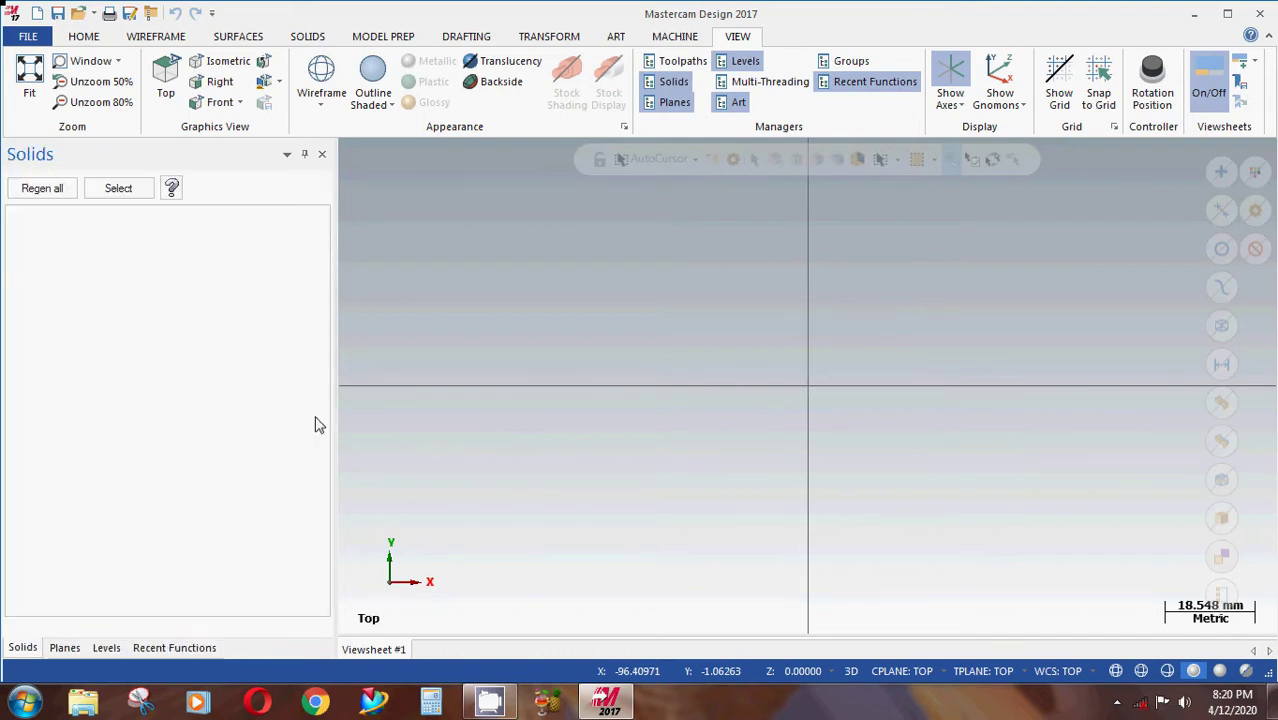
# Add the Toolpaths manager to the docked managers and set the whole group to auto-hide.
pyautogui.click(683, 62)
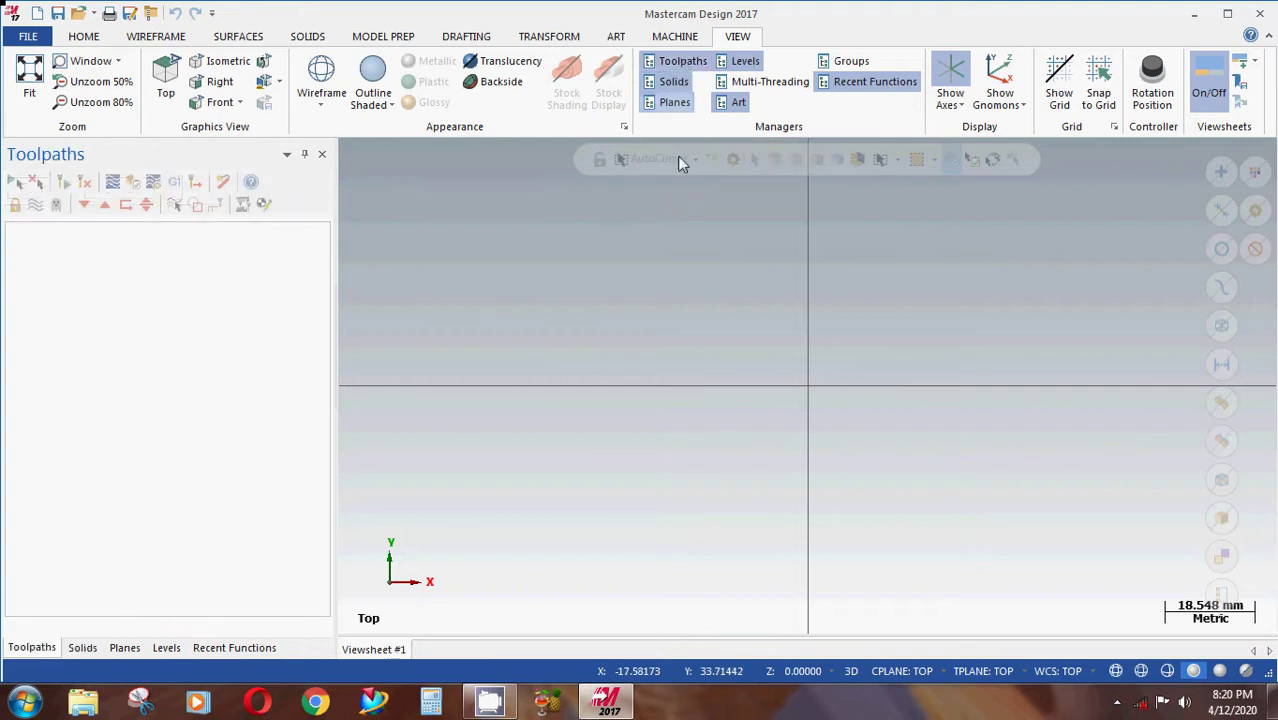
pyautogui.click(32, 648)
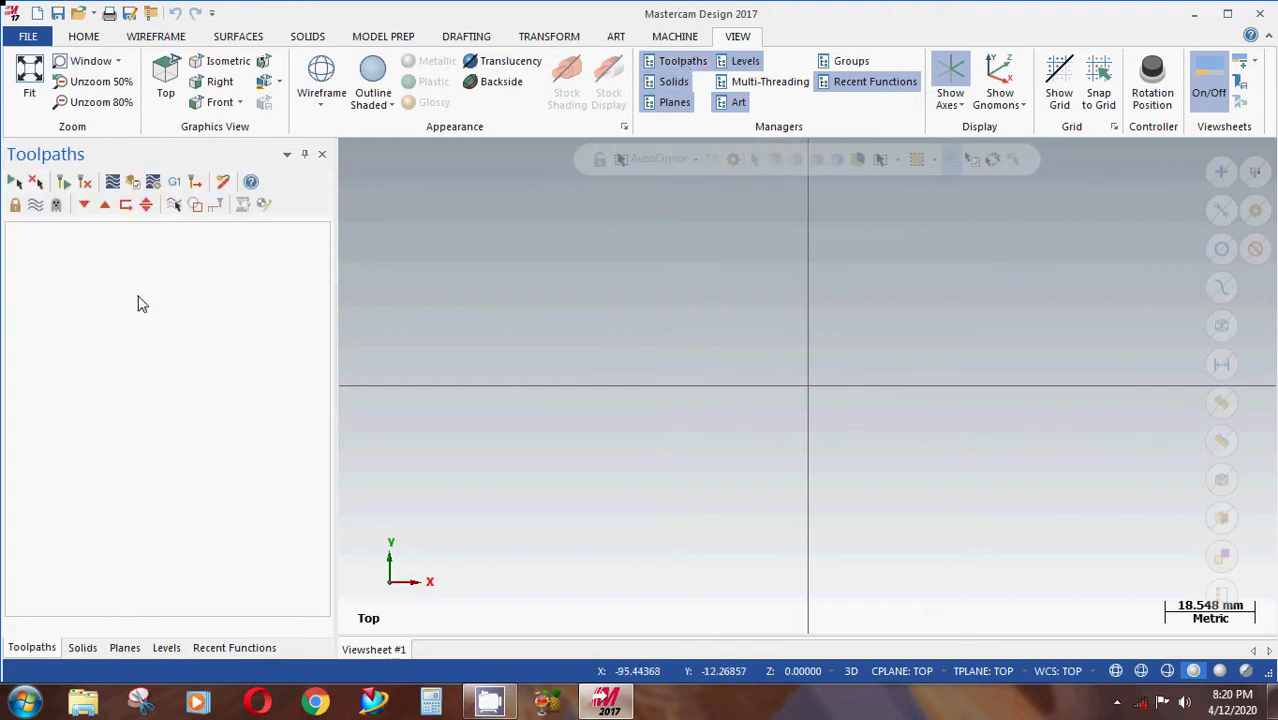
pyautogui.rightClick(210, 150)
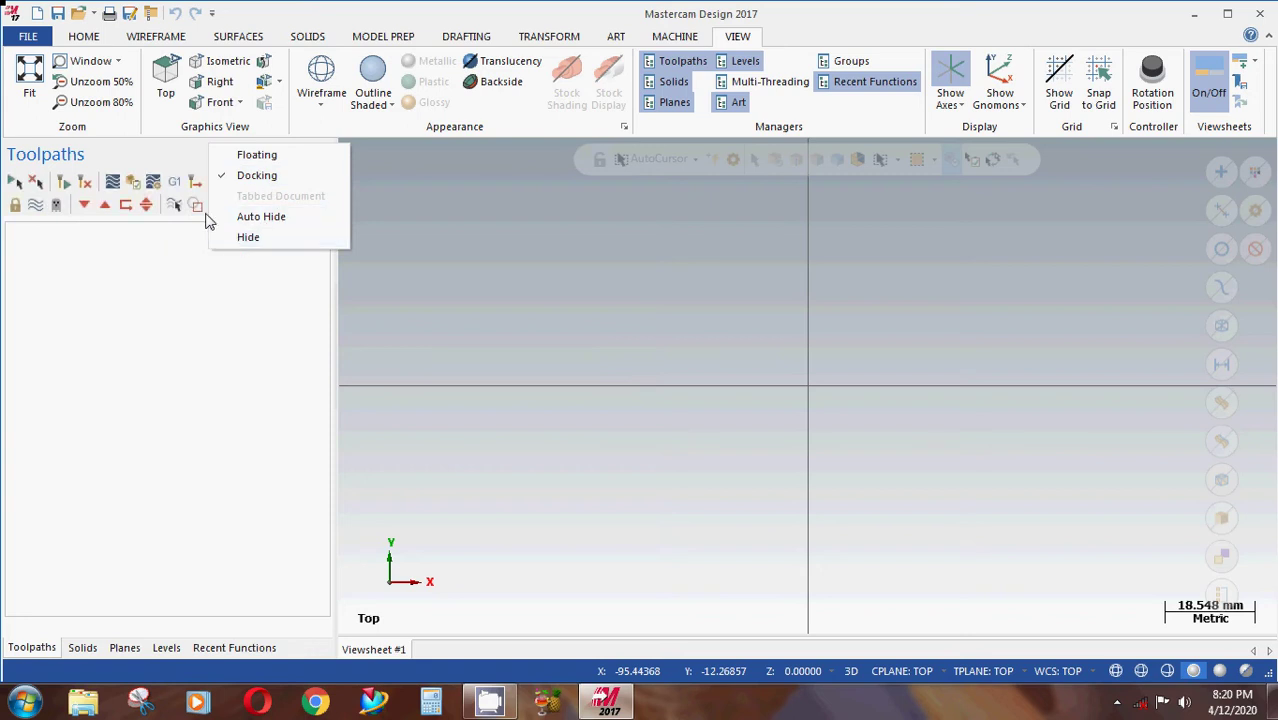
pyautogui.click(260, 216)
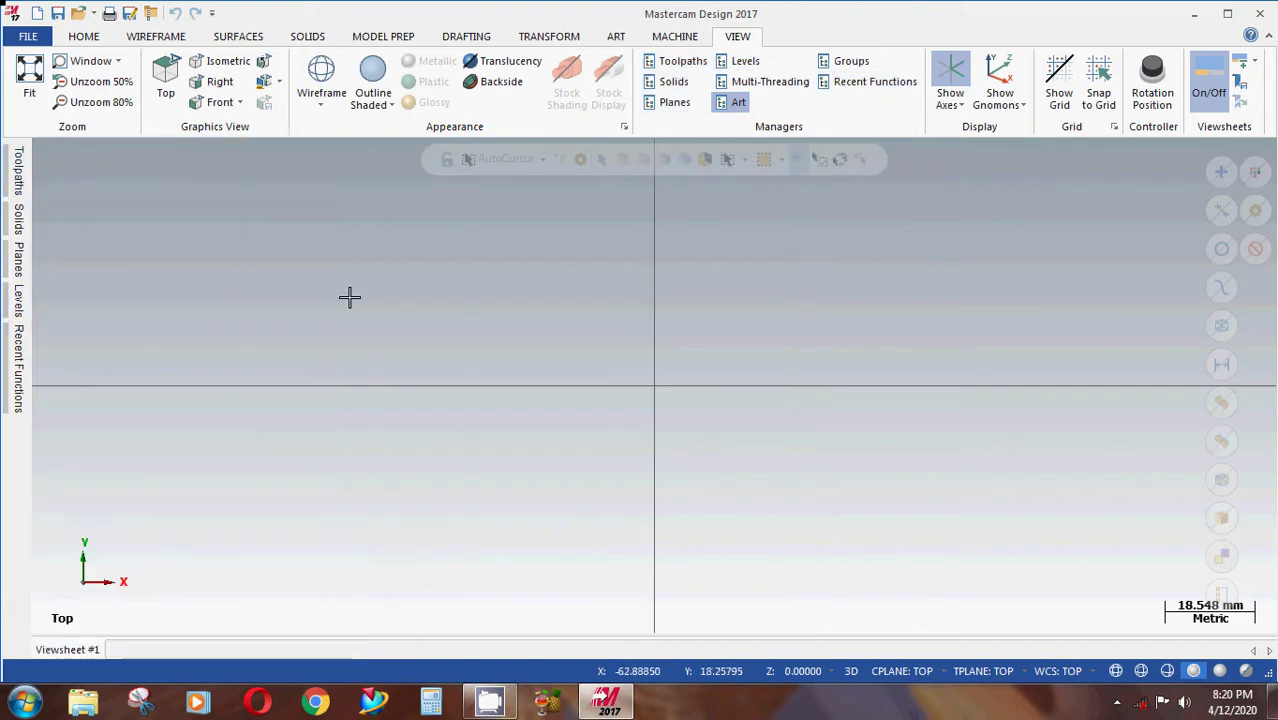
pyautogui.moveTo(20, 228)
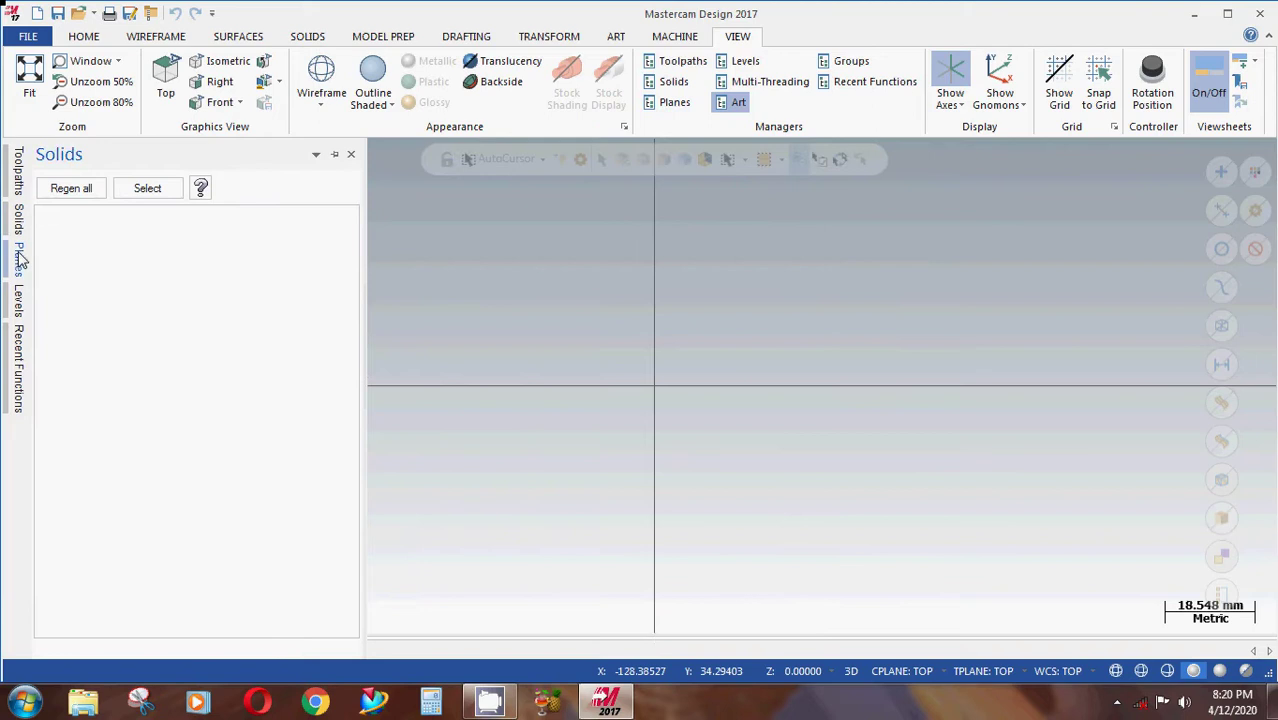
pyautogui.moveTo(20, 320)
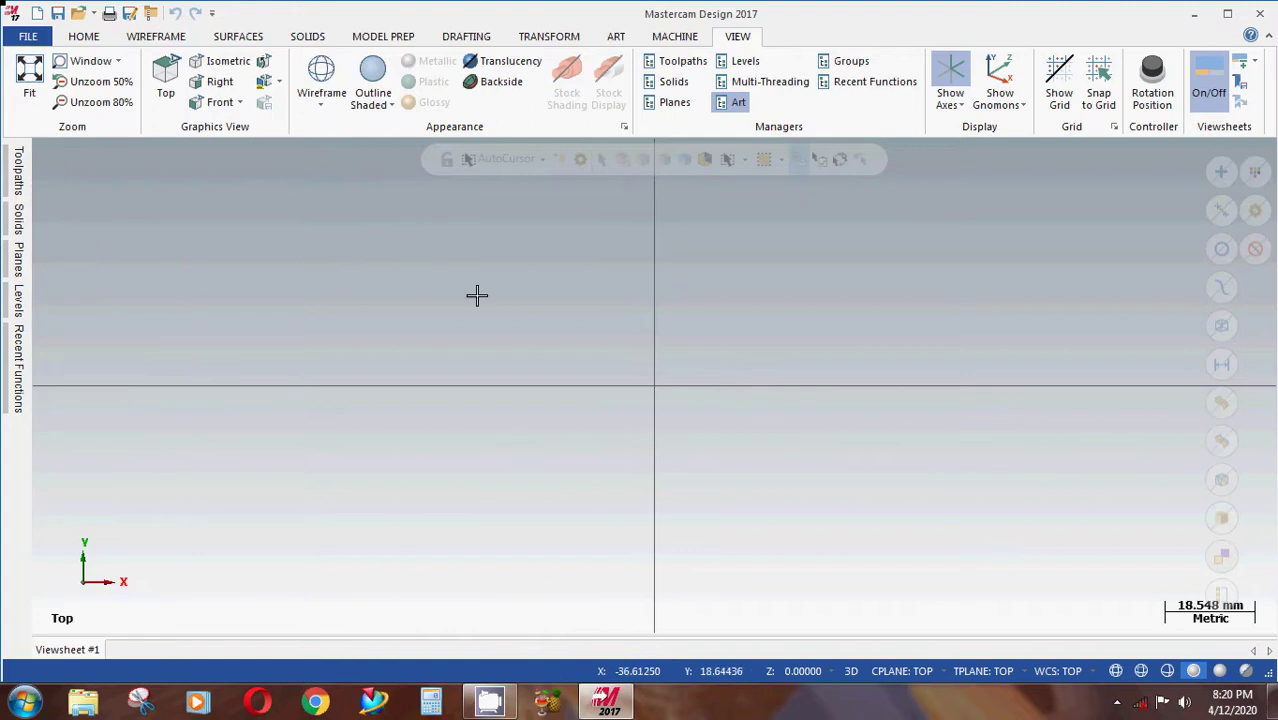
# Collapse the ribbon to enlarge the graphics area and expand it again.
pyautogui.click(1268, 40)
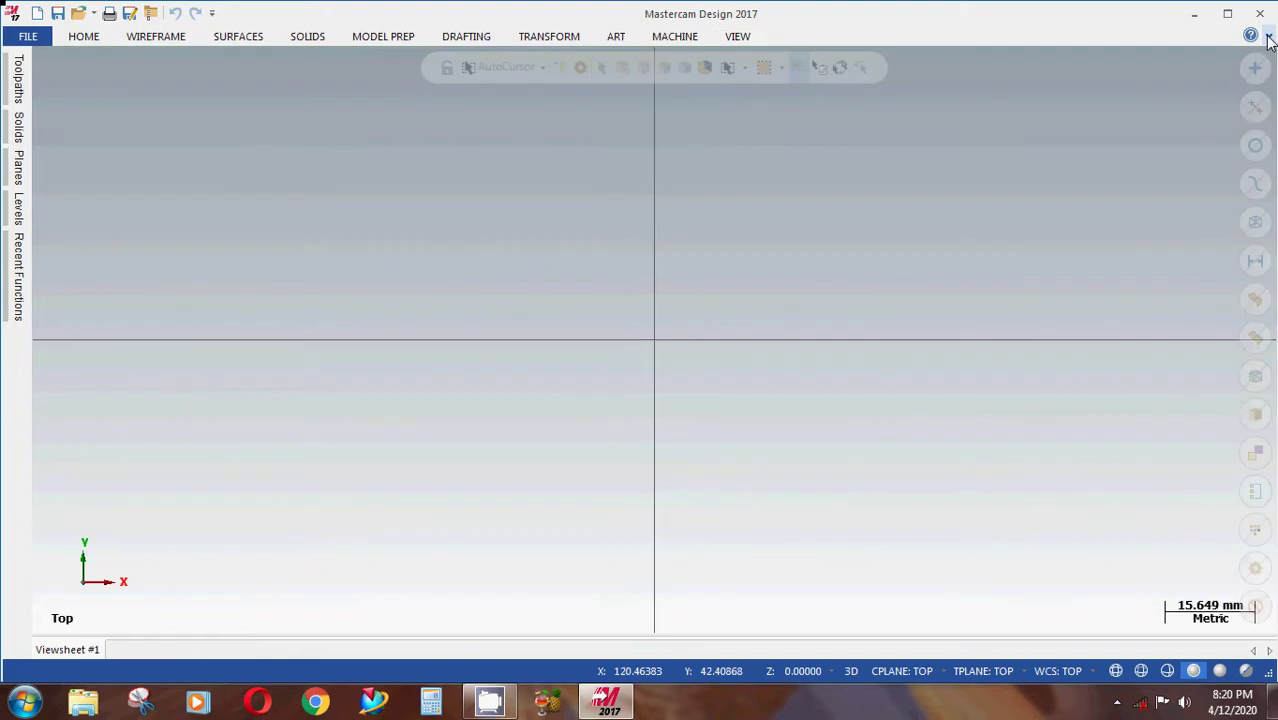
pyautogui.click(1268, 40)
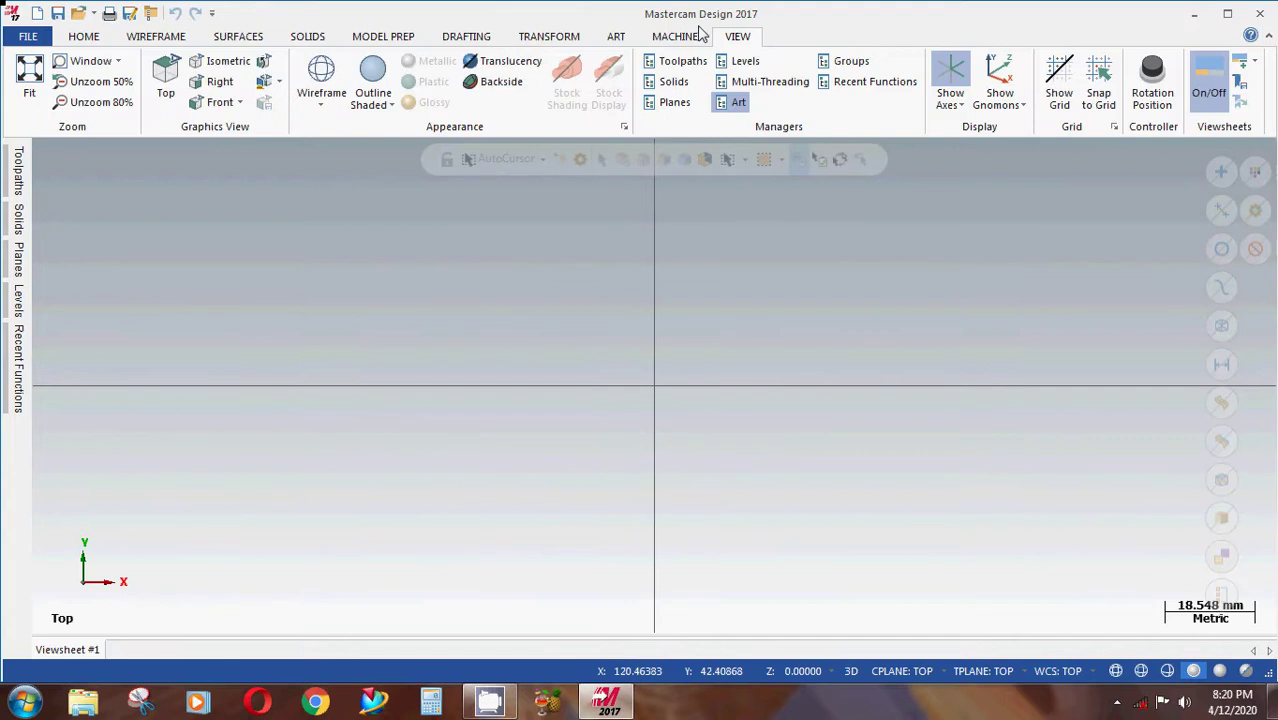
pyautogui.click(86, 38)
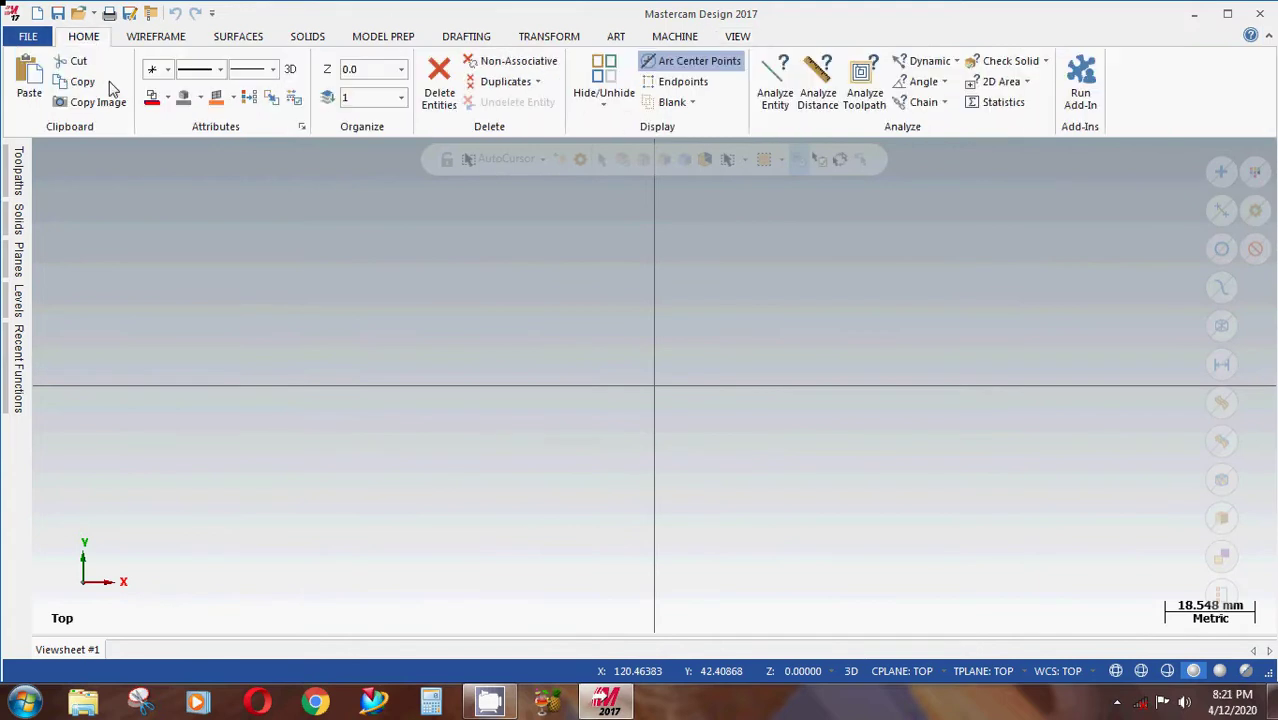
# Draw a center-point circle with a radius of about 31 mm, centered at about X -30, Y 18.
pyautogui.click(160, 40)
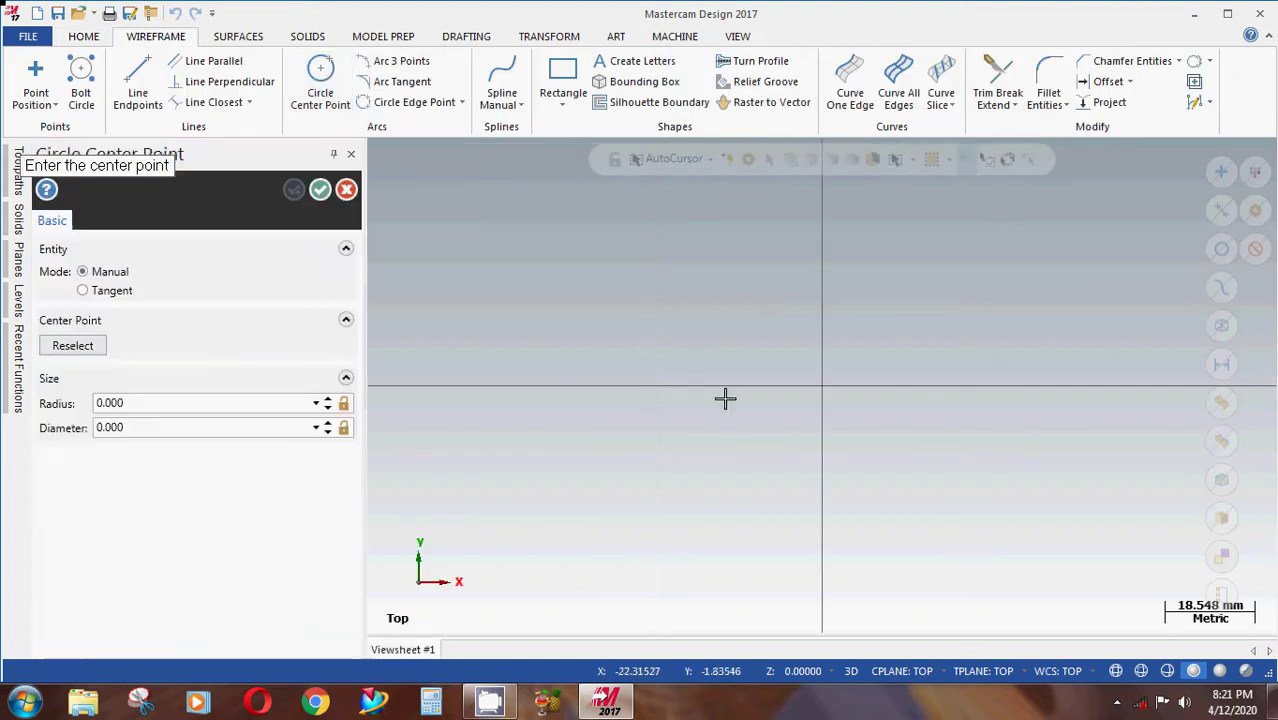
pyautogui.click(676, 297)
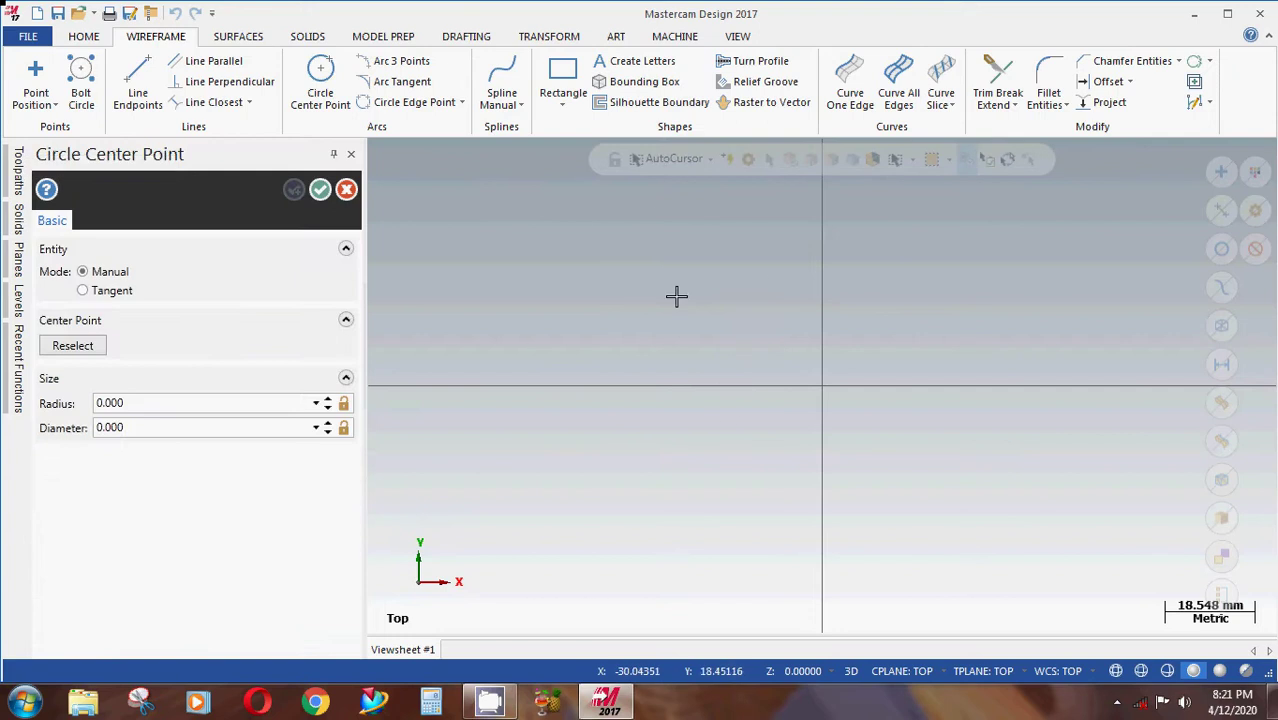
pyautogui.click(729, 442)
pyautogui.scroll(-1, 633, 225)
# Draw a diagonal two-endpoint line below the circle and a vertical line about 63 mm long beyond it on the positive X side.
pyautogui.click(145, 88)
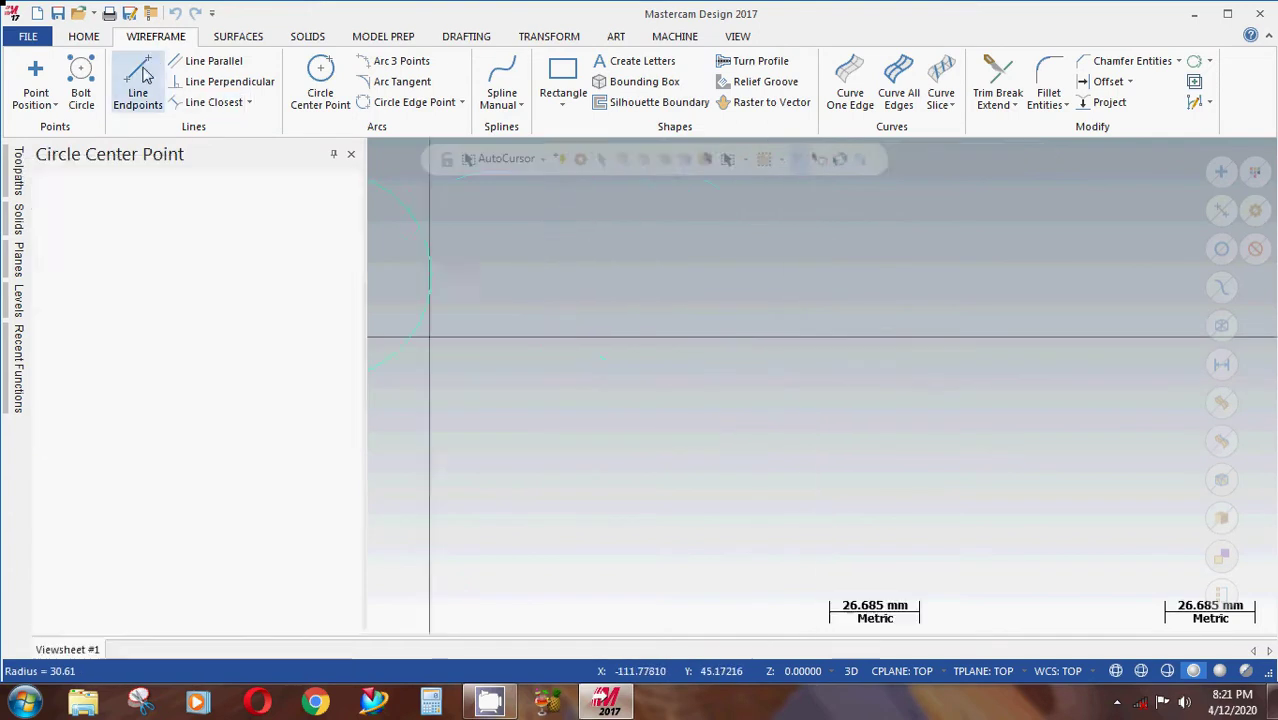
pyautogui.click(892, 292)
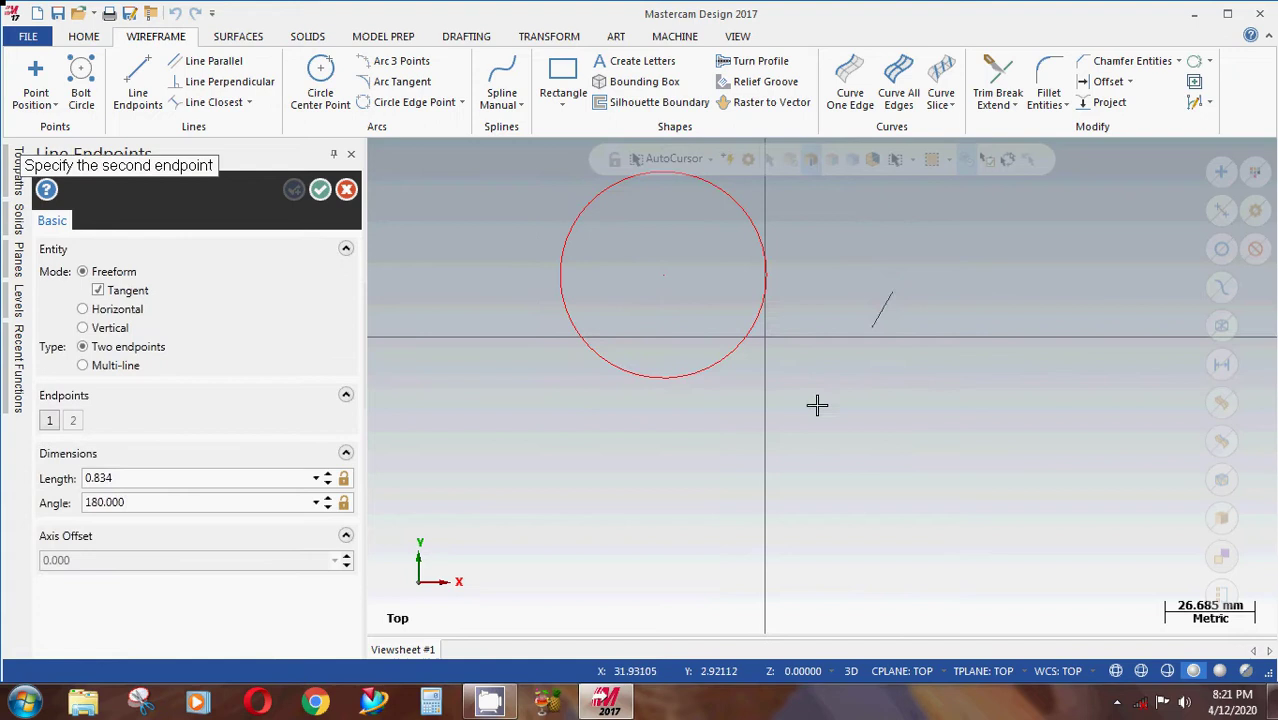
pyautogui.click(670, 495)
pyautogui.click(1041, 346)
pyautogui.click(1044, 249)
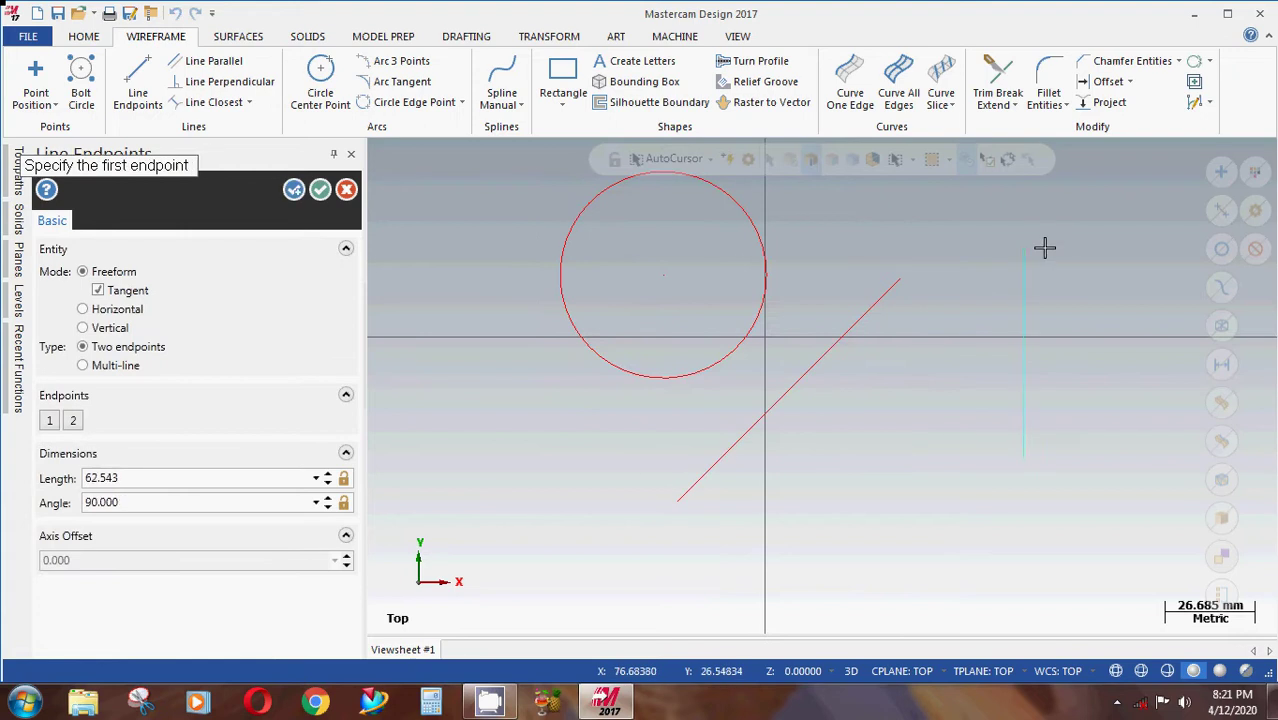
pyautogui.click(319, 191)
# Copy an image of the screen area enclosing the circle and both lines to the clipboard.
pyautogui.scroll(-3, 745, 245)
pyautogui.scroll(-1, 555, 285)
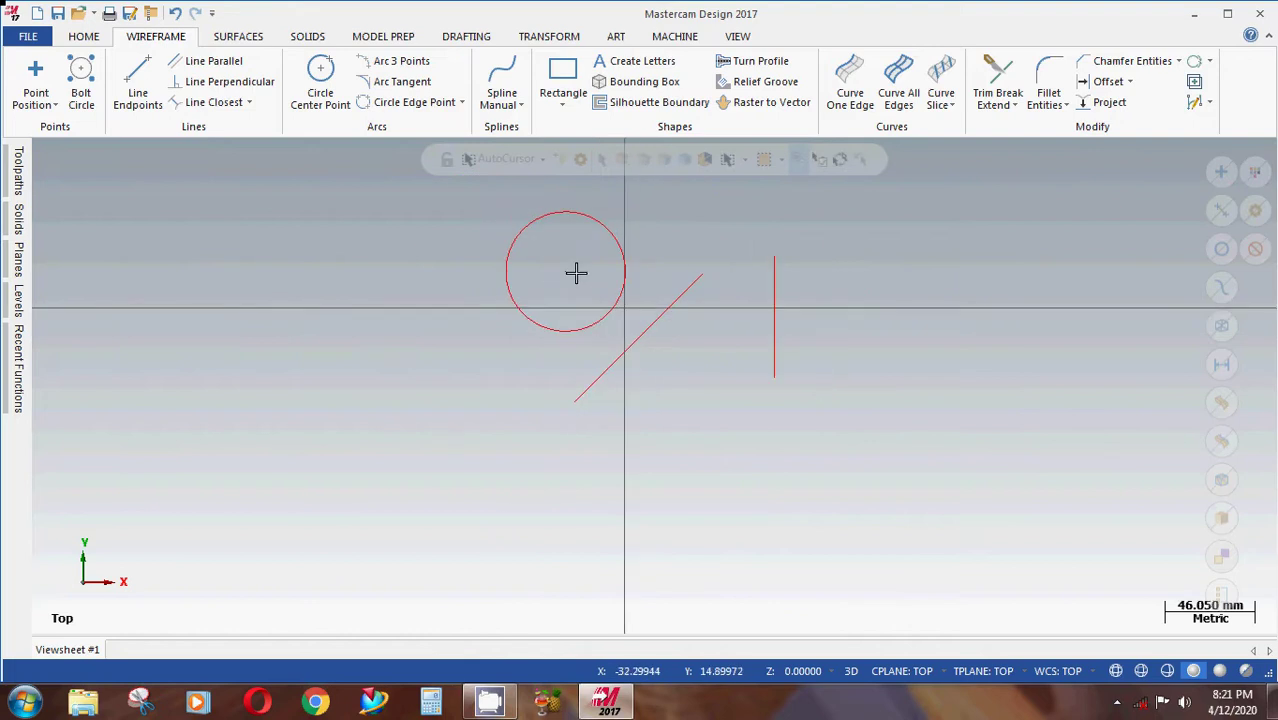
pyautogui.click(83, 37)
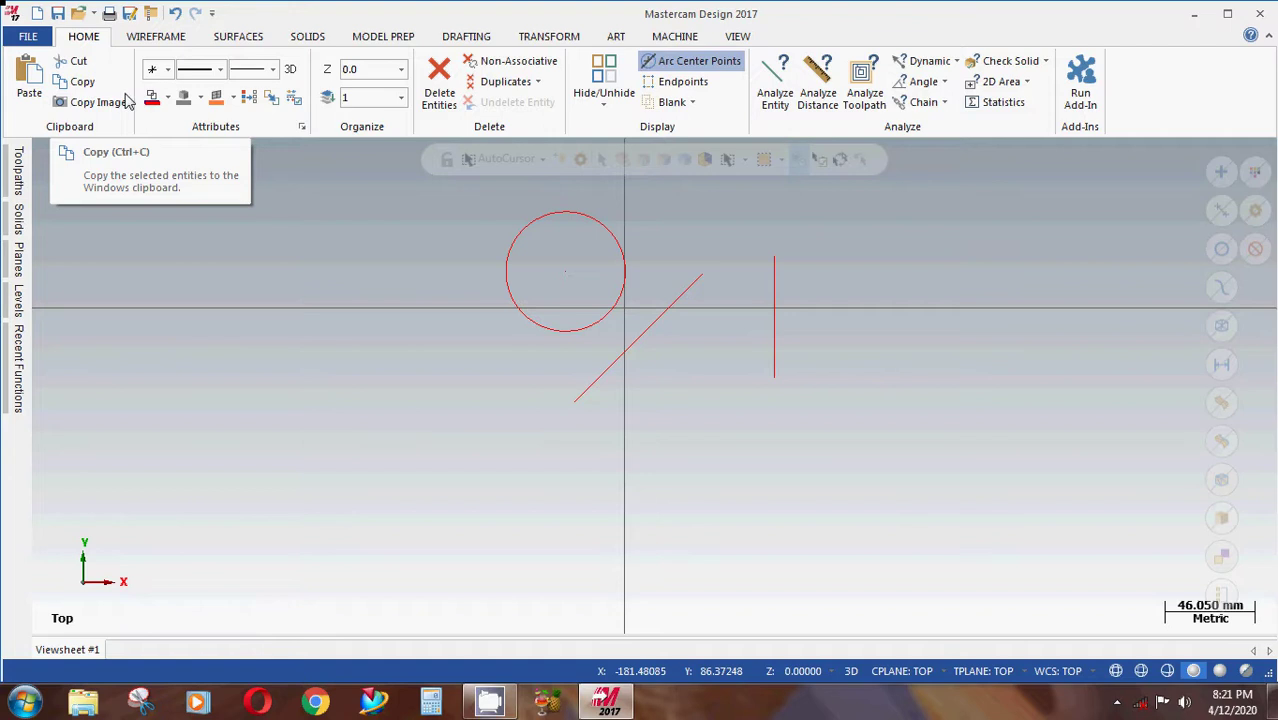
pyautogui.scroll(-2, 470, 248)
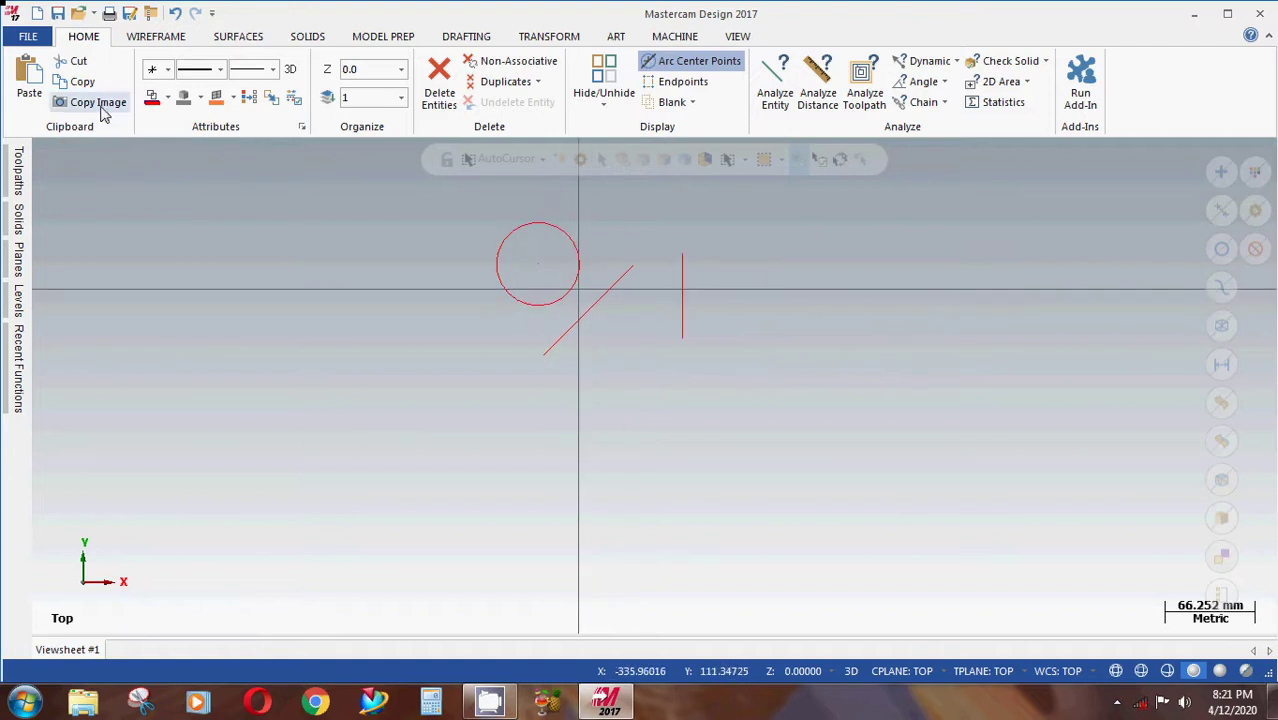
pyautogui.click(98, 101)
pyautogui.scroll(-1, 580, 285)
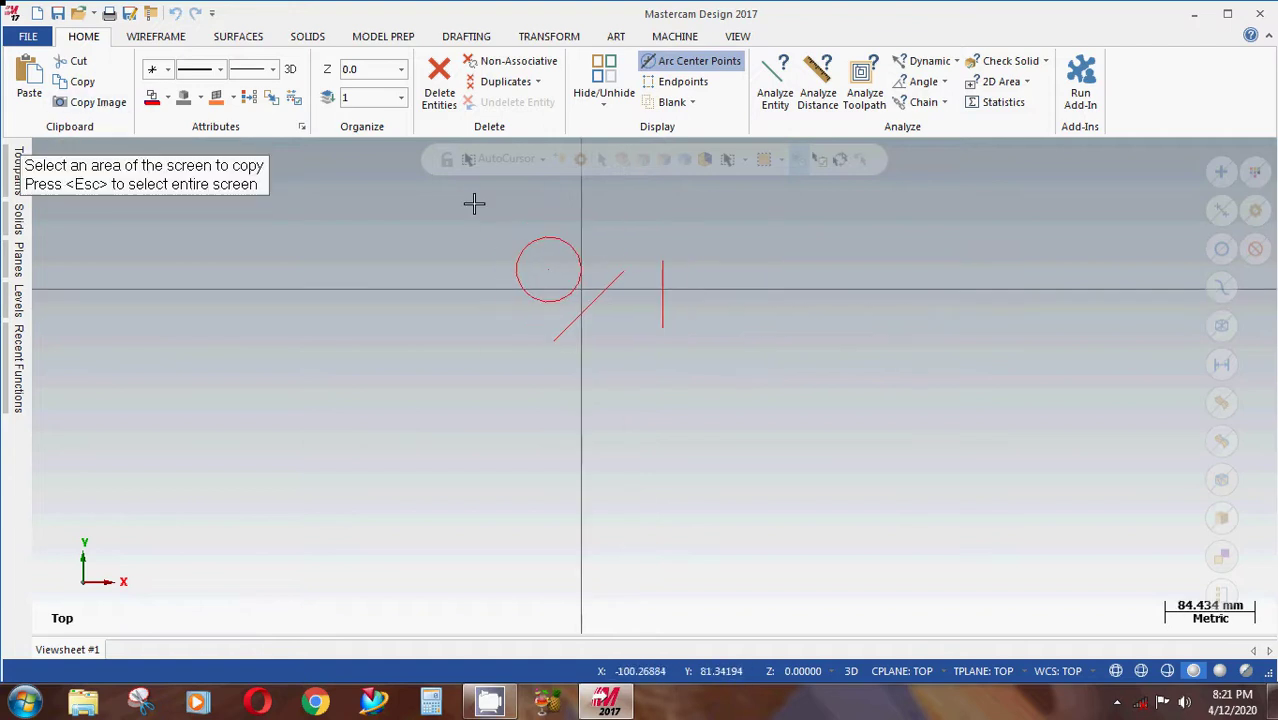
pyautogui.moveTo(474, 203); pyautogui.dragTo(731, 366)
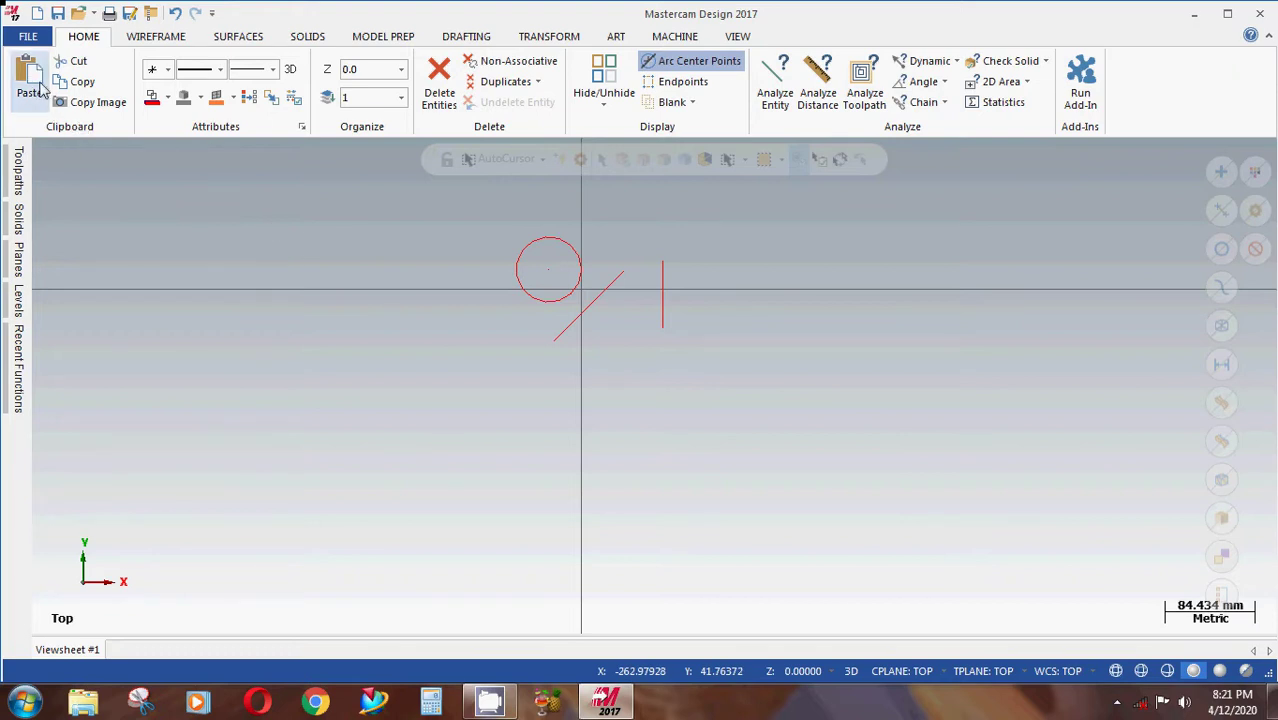
# Copy the circle and both lines and paste them with color, line style, point style, line width and level set to main.
pyautogui.scroll(-2, 750, 308)
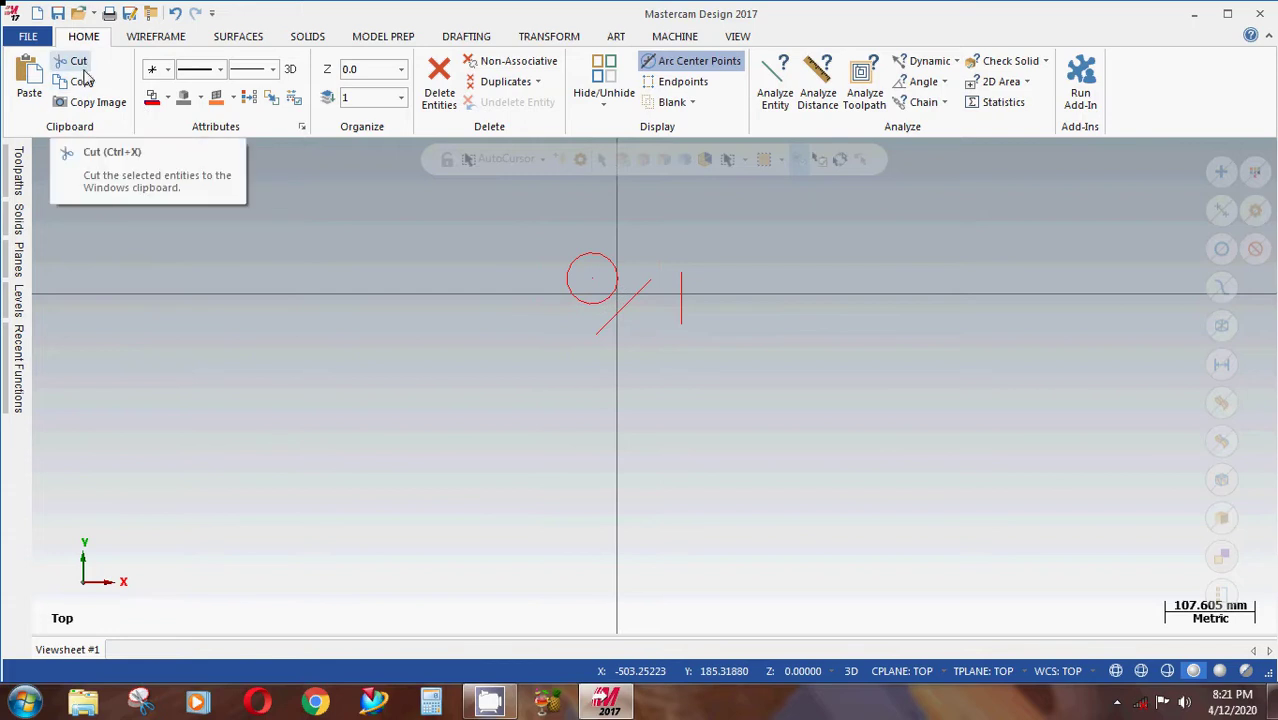
pyautogui.moveTo(799, 360); pyautogui.dragTo(394, 177)
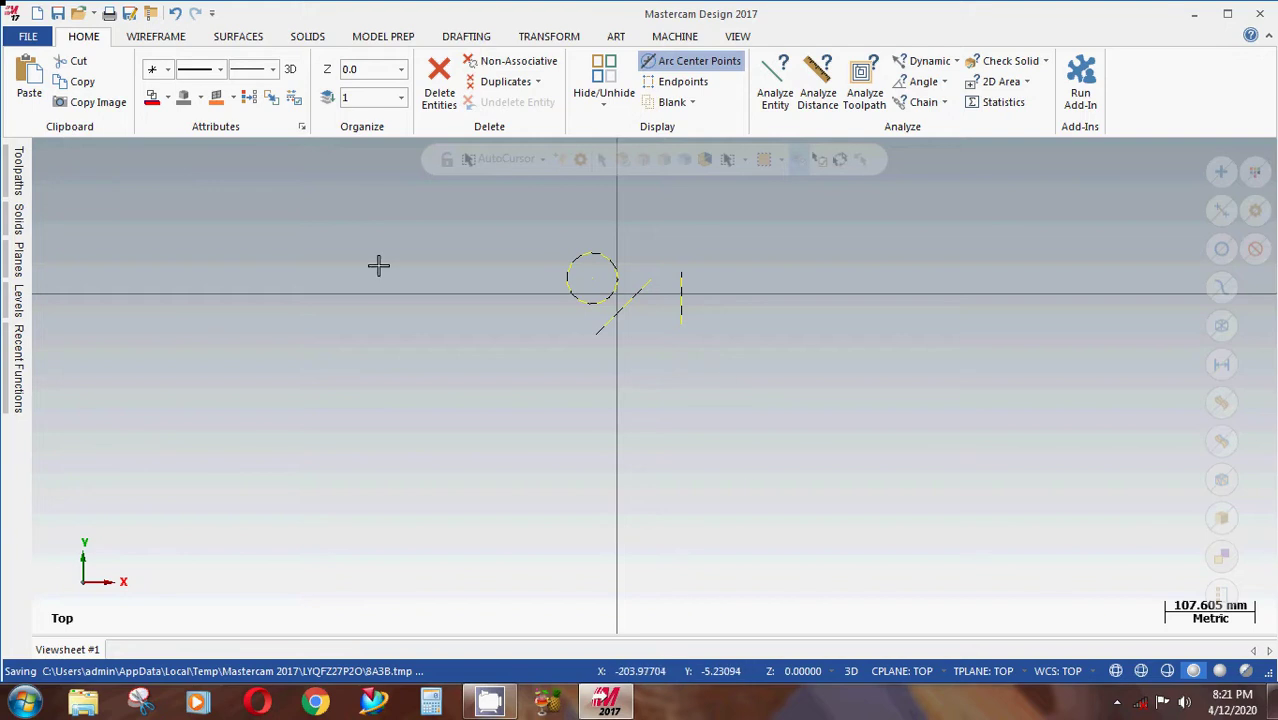
pyautogui.click(29, 84)
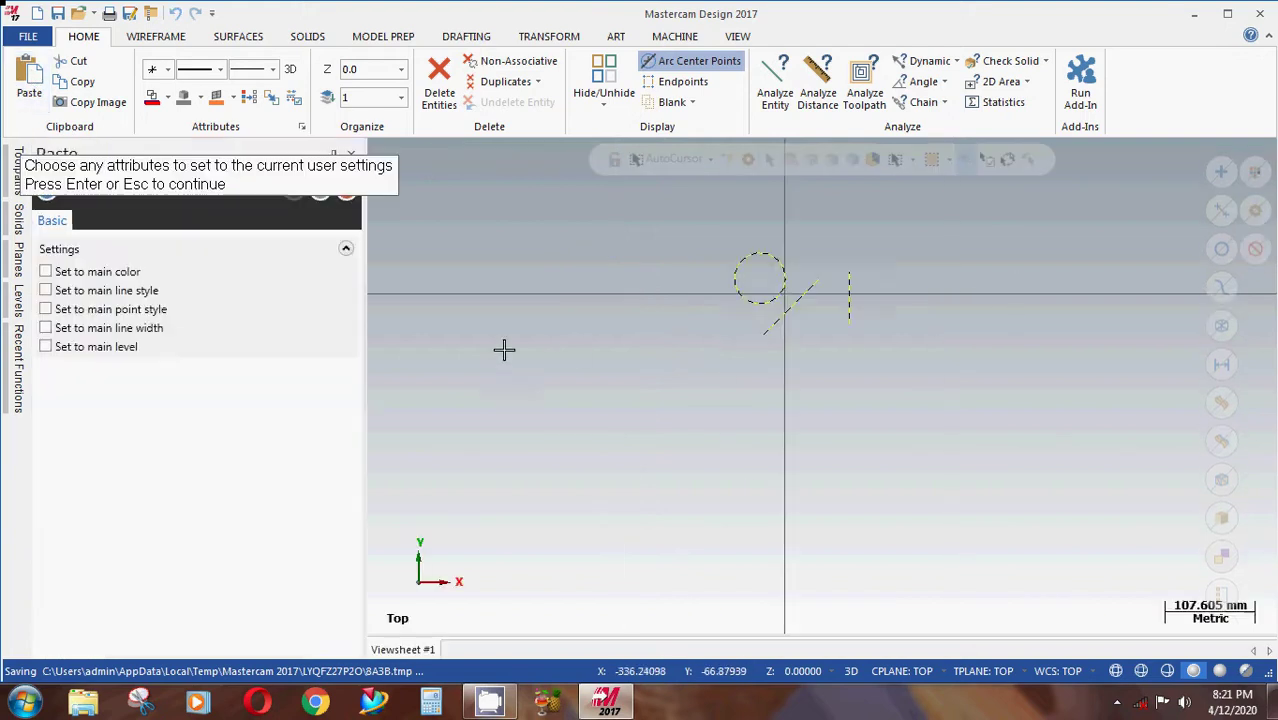
pyautogui.scroll(-4, 866, 313)
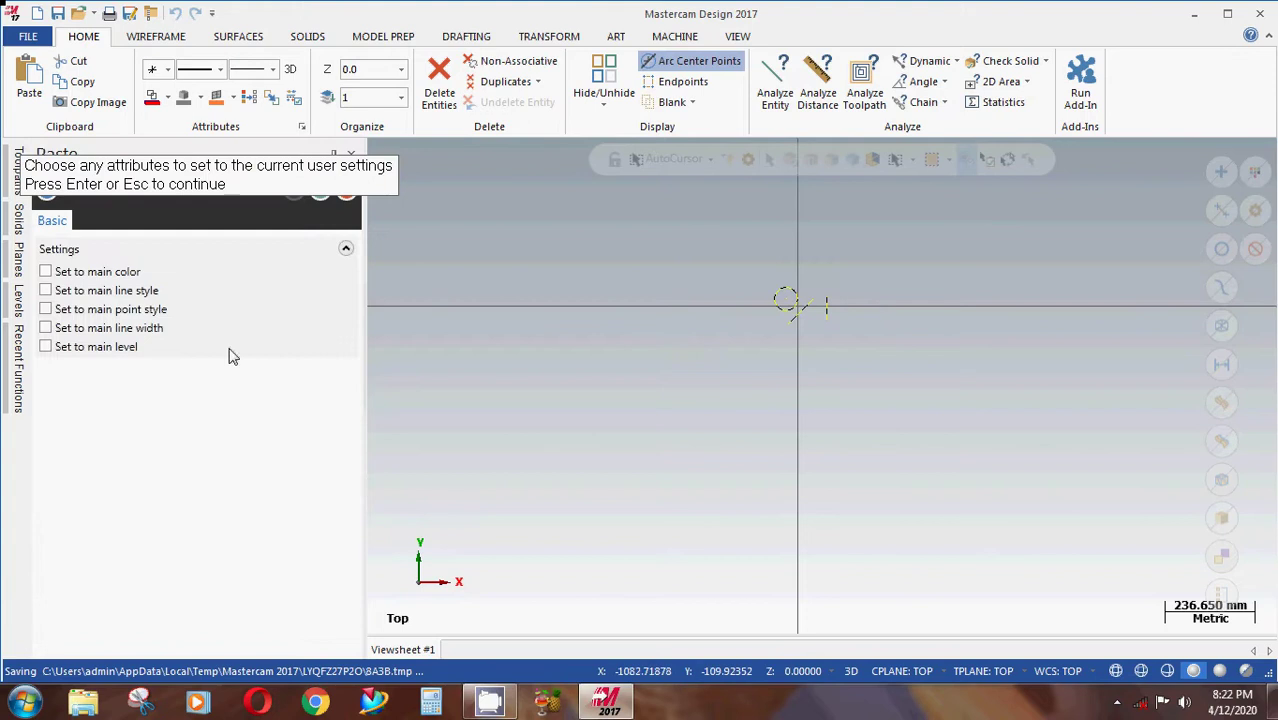
pyautogui.click(78, 274)
pyautogui.click(90, 311)
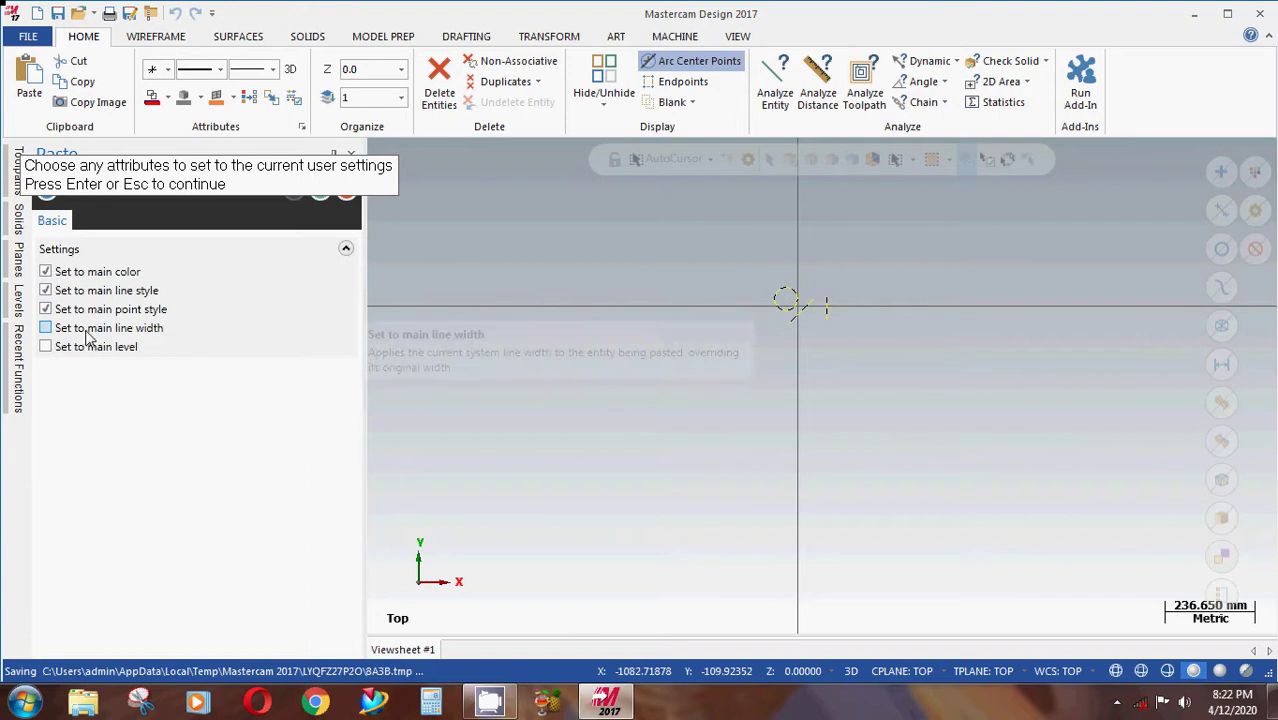
pyautogui.click(89, 332)
pyautogui.click(88, 348)
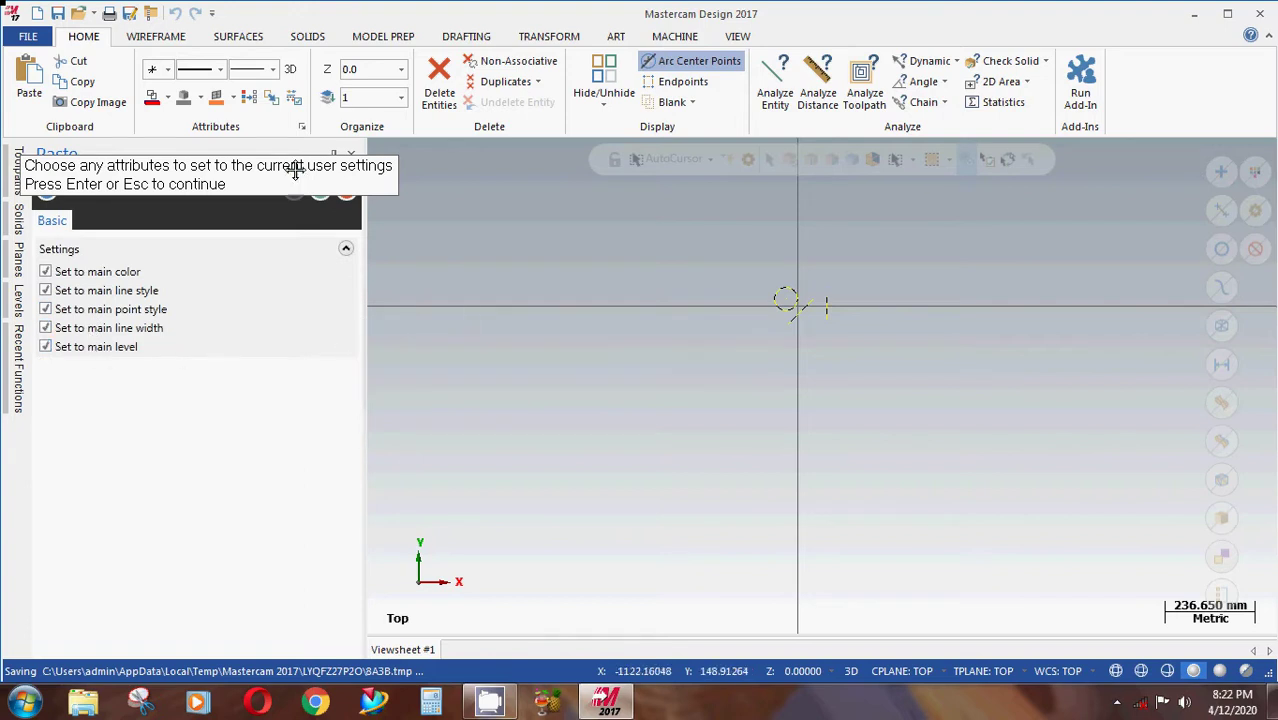
pyautogui.click(320, 193)
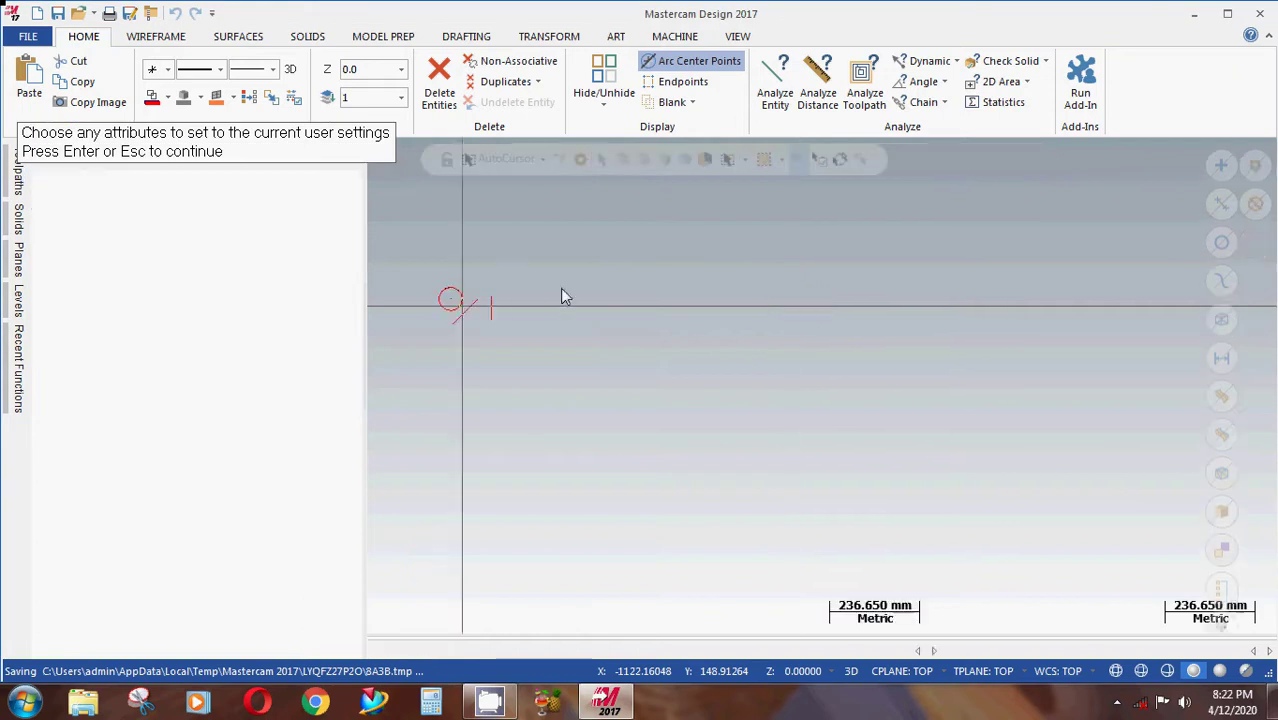
# Window-select the circle and both lines and cut them to the clipboard.
pyautogui.scroll(5, 618, 313)
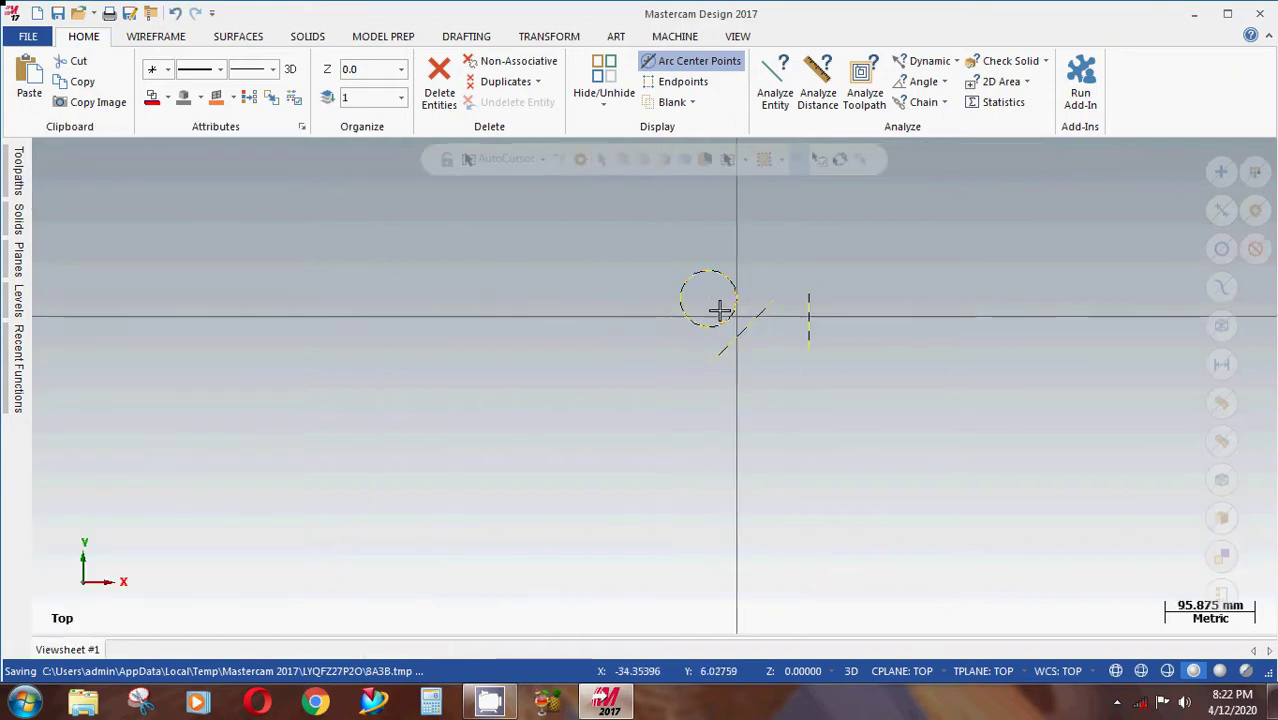
pyautogui.scroll(2, 719, 311)
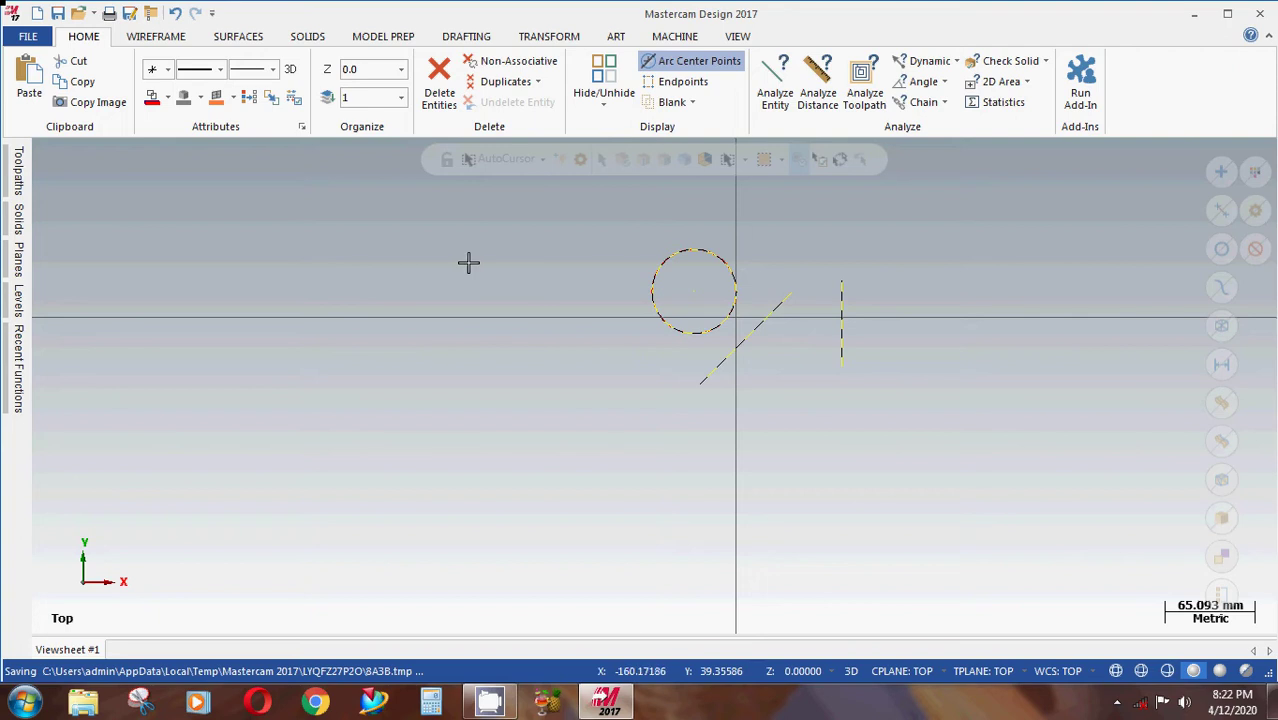
pyautogui.scroll(-3, 504, 279)
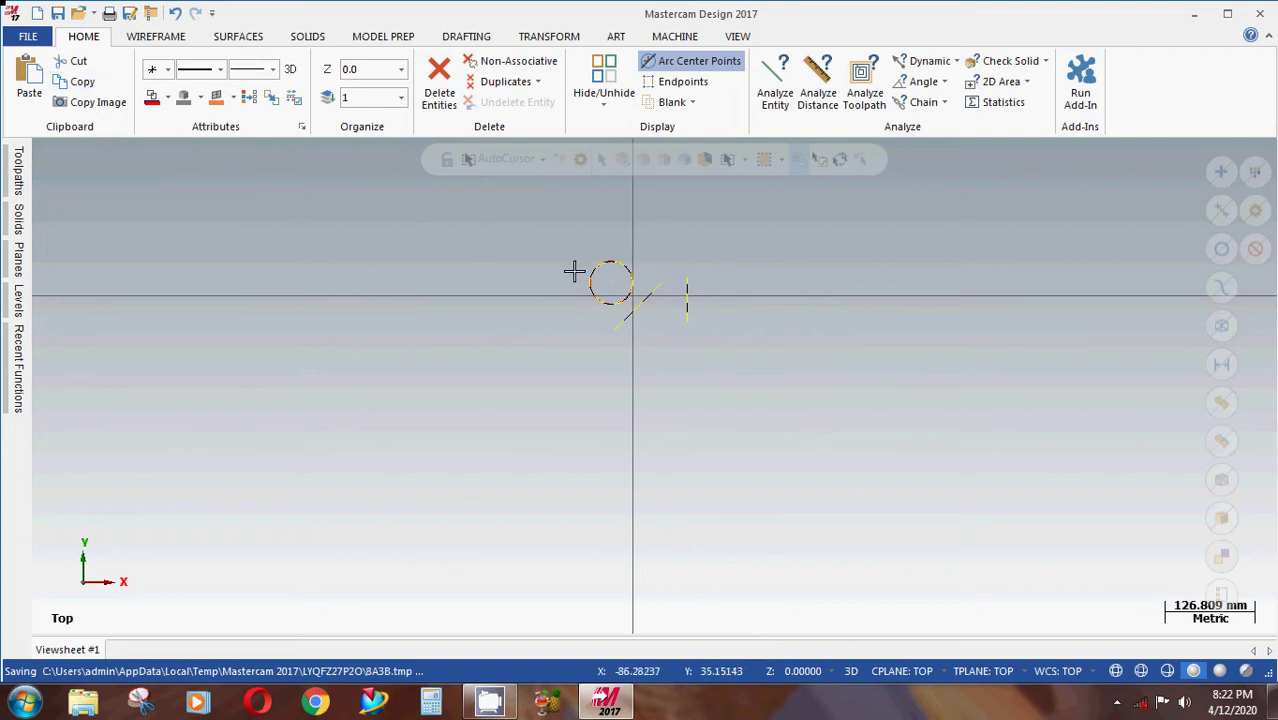
pyautogui.scroll(-1, 576, 254)
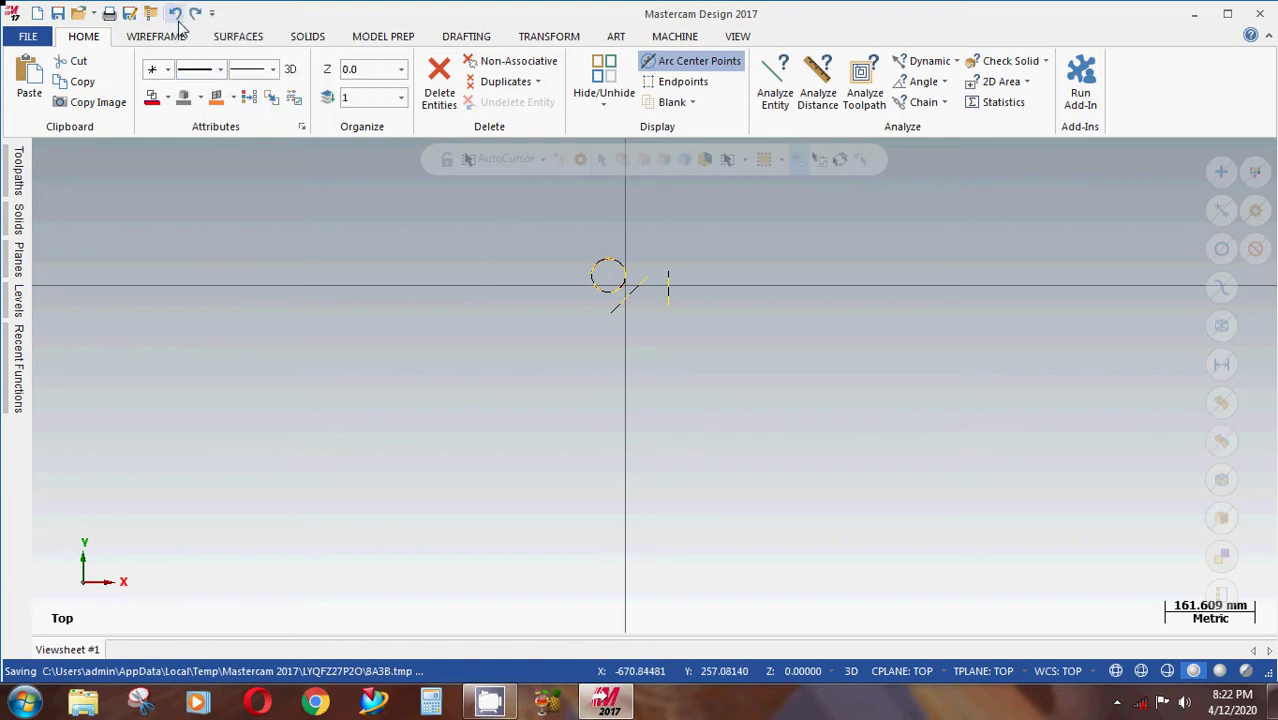
pyautogui.rightClick(642, 228)
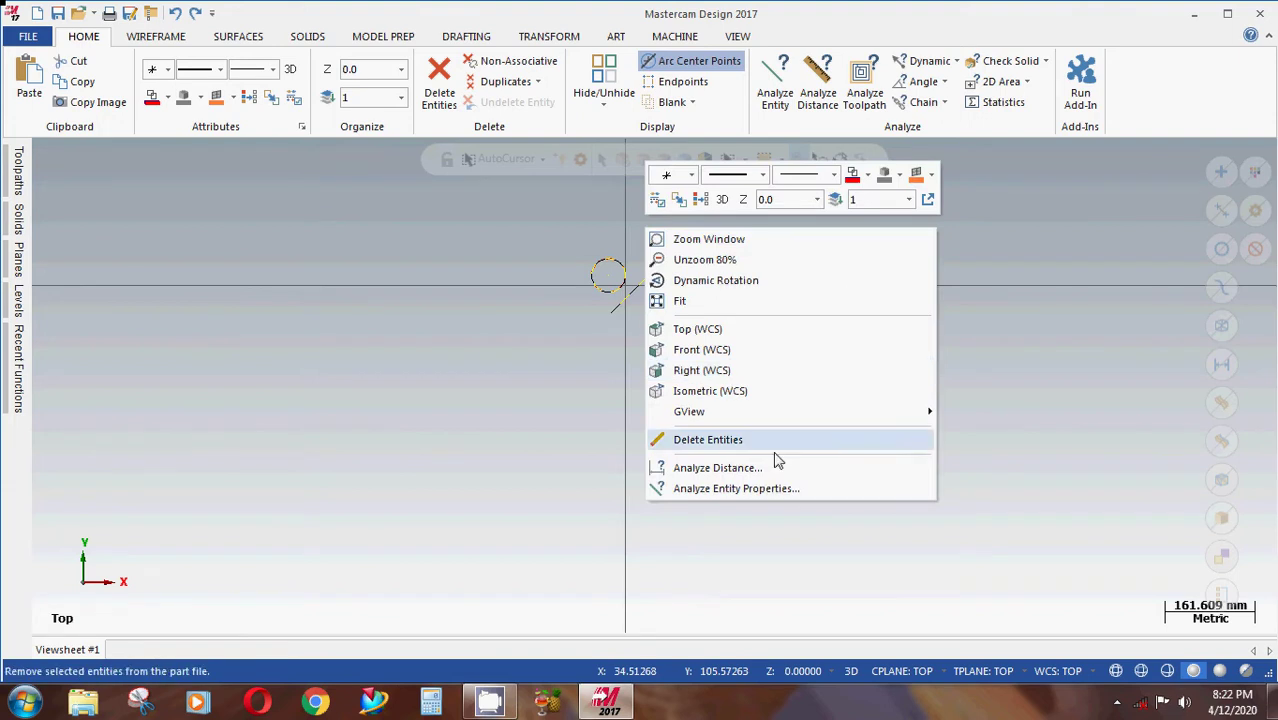
pyautogui.click(709, 239)
pyautogui.scroll(2, 644, 296)
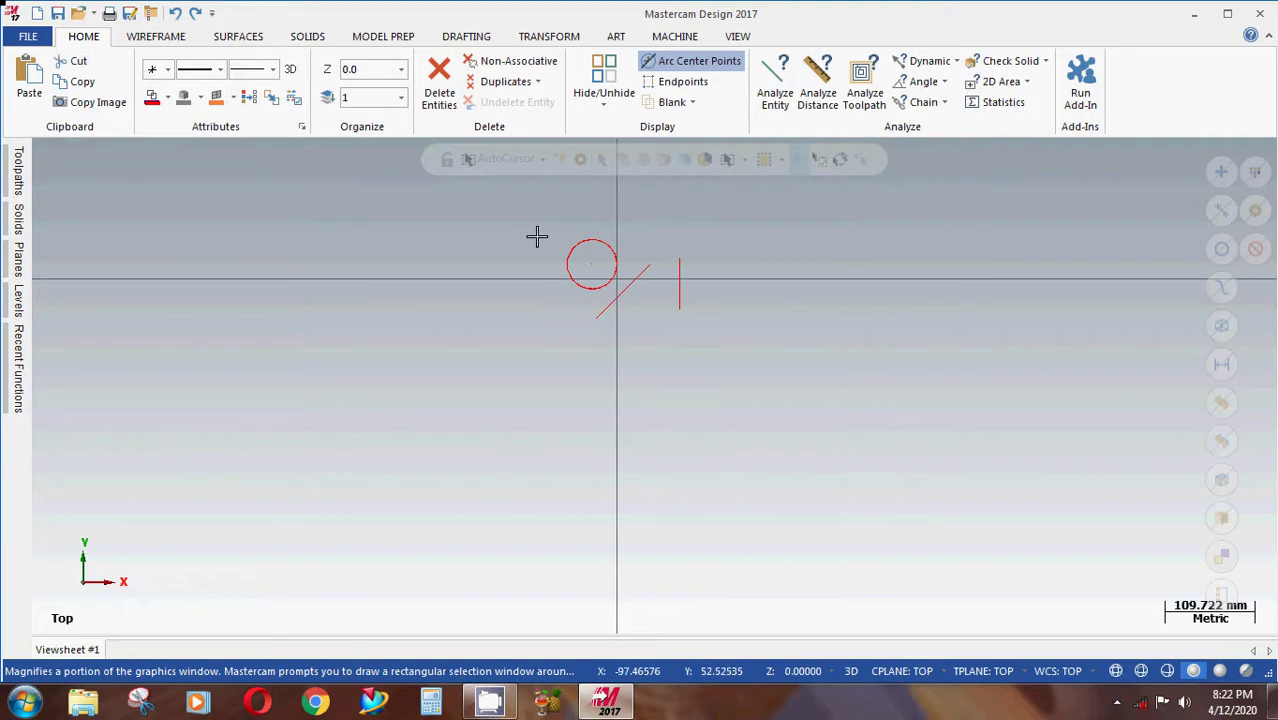
pyautogui.click(503, 214)
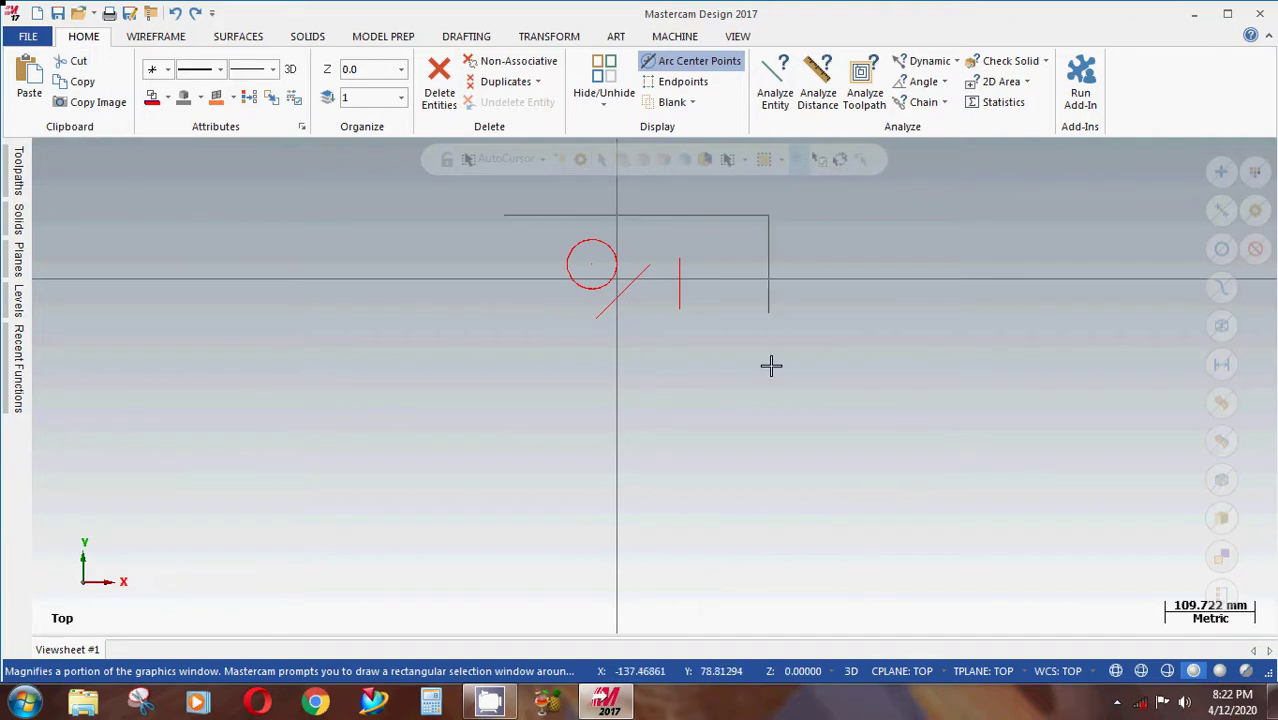
pyautogui.click(770, 365)
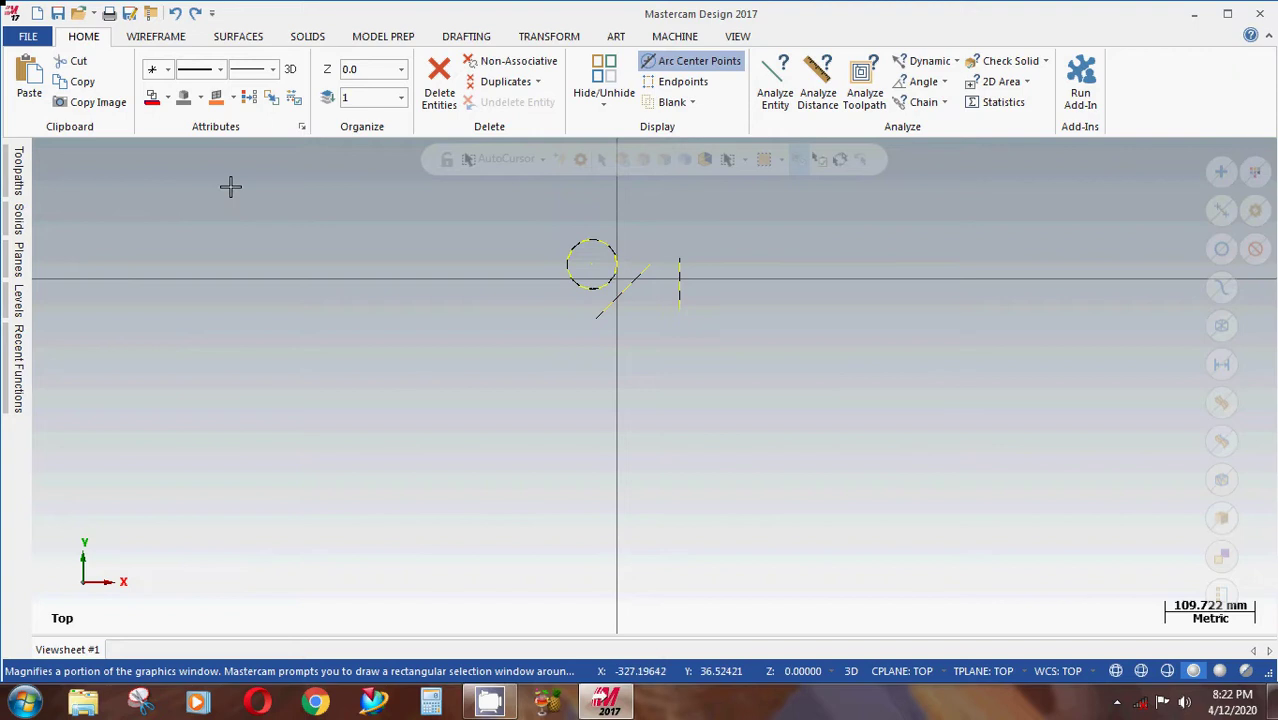
pyautogui.click(80, 63)
# Paste the cut geometry back with all five attributes set to the main settings.
pyautogui.scroll(1, 804, 305)
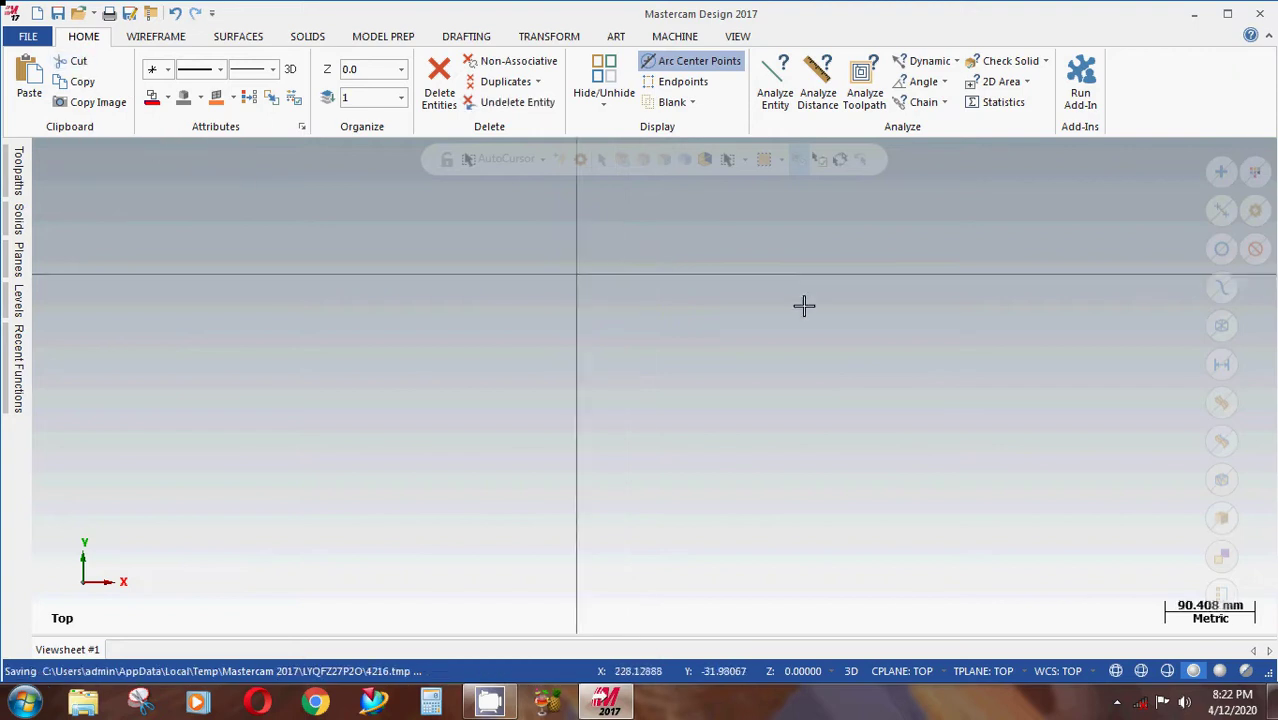
pyautogui.scroll(-2, 804, 305)
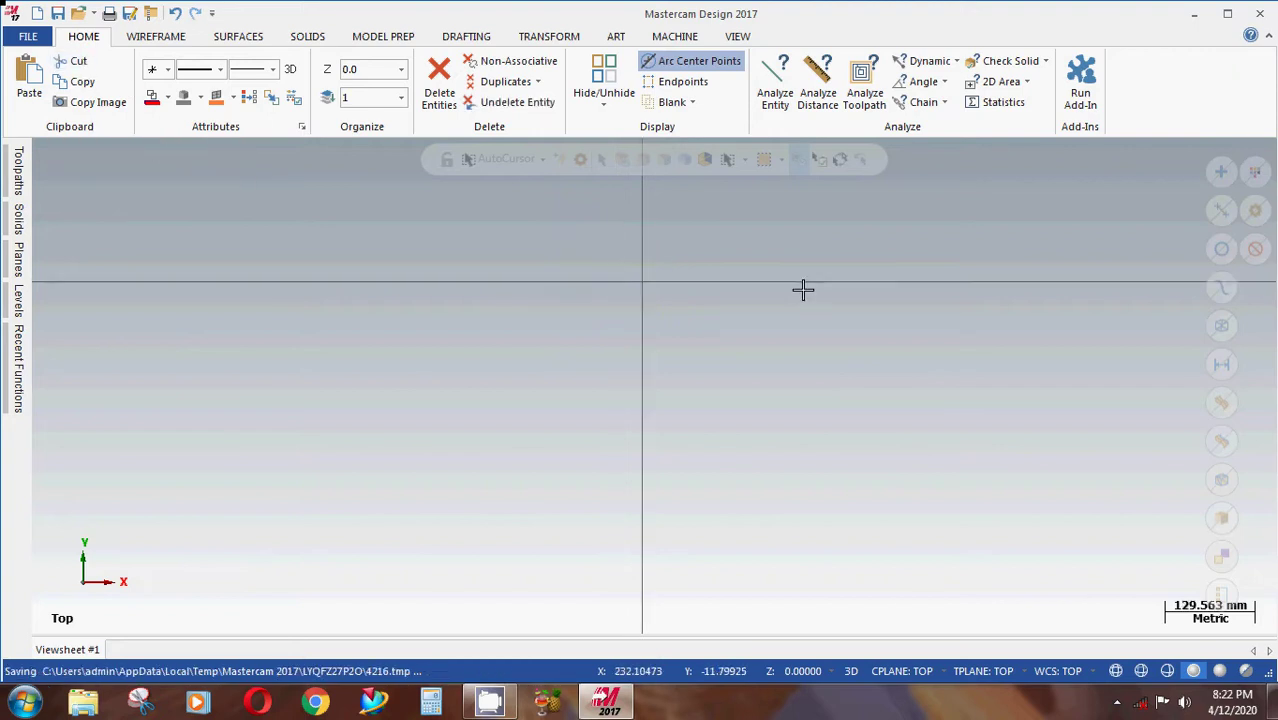
pyautogui.click(29, 80)
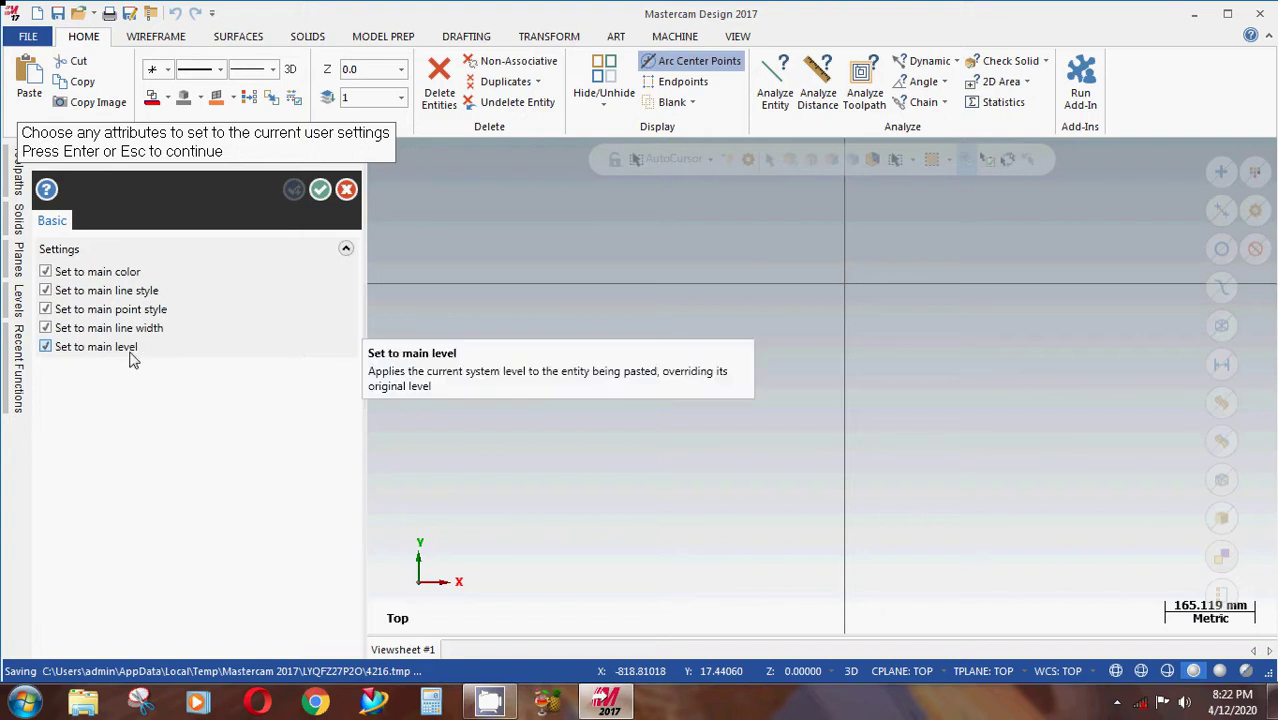
pyautogui.click(319, 189)
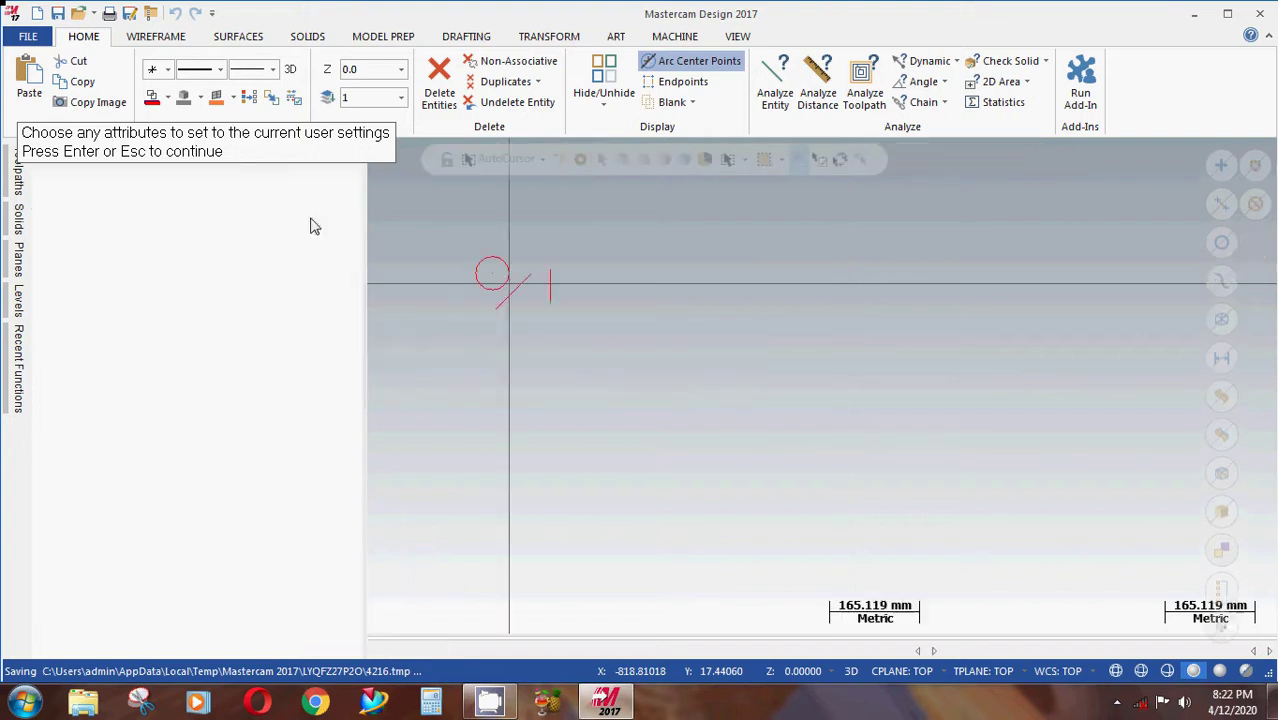
pyautogui.scroll(1, 742, 278)
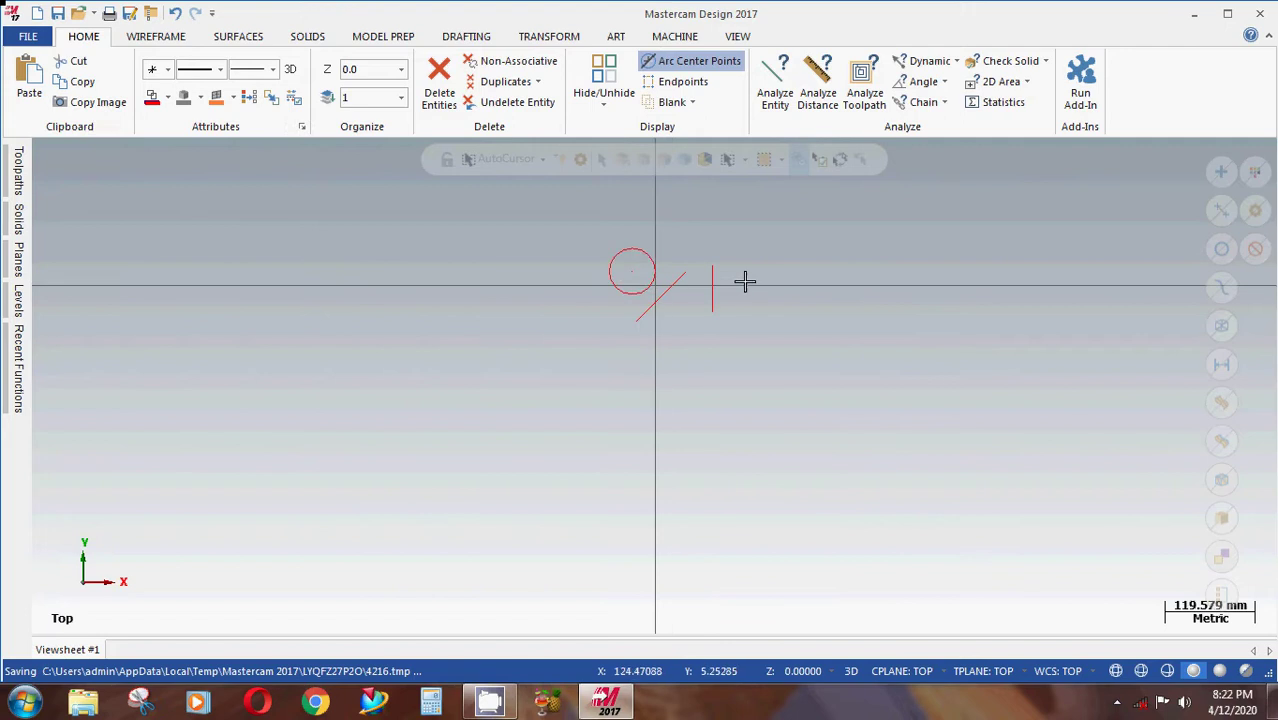
# Delete the circle and both lines from the graphics area.
pyautogui.click(620, 268)
pyautogui.scroll(1, 700, 295)
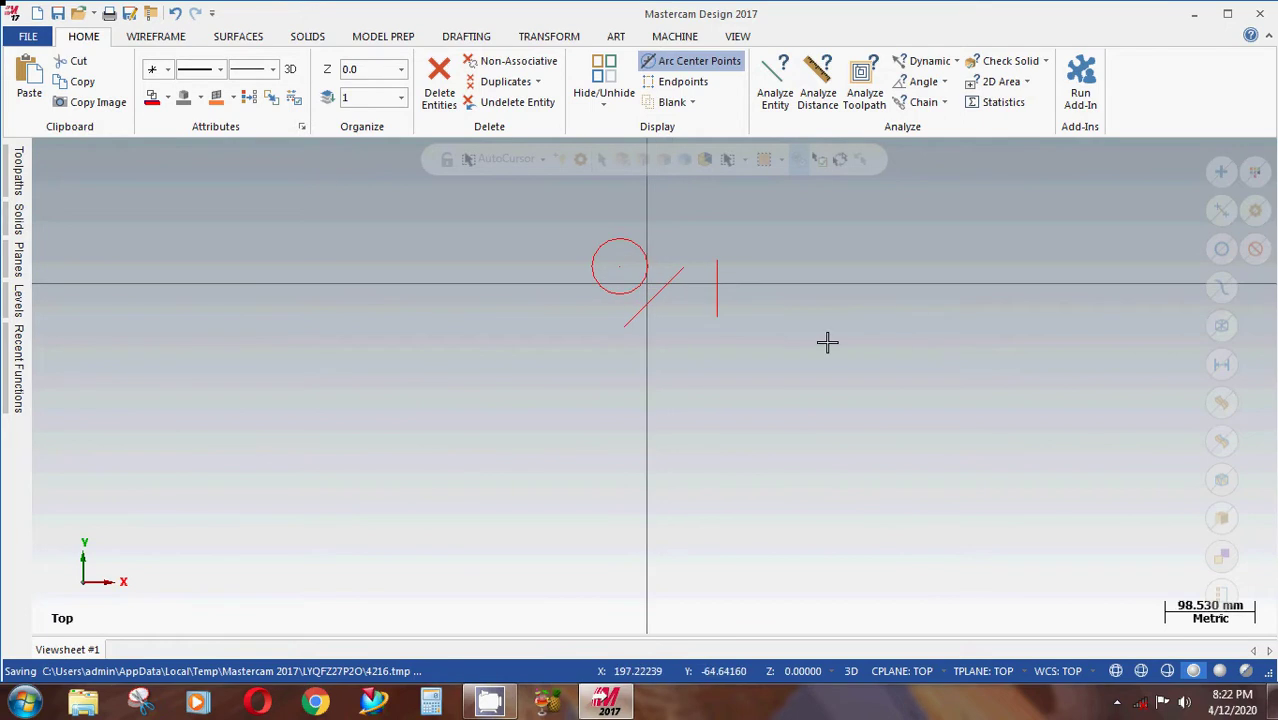
pyautogui.scroll(4, 576, 277)
pyautogui.scroll(-3, 610, 258)
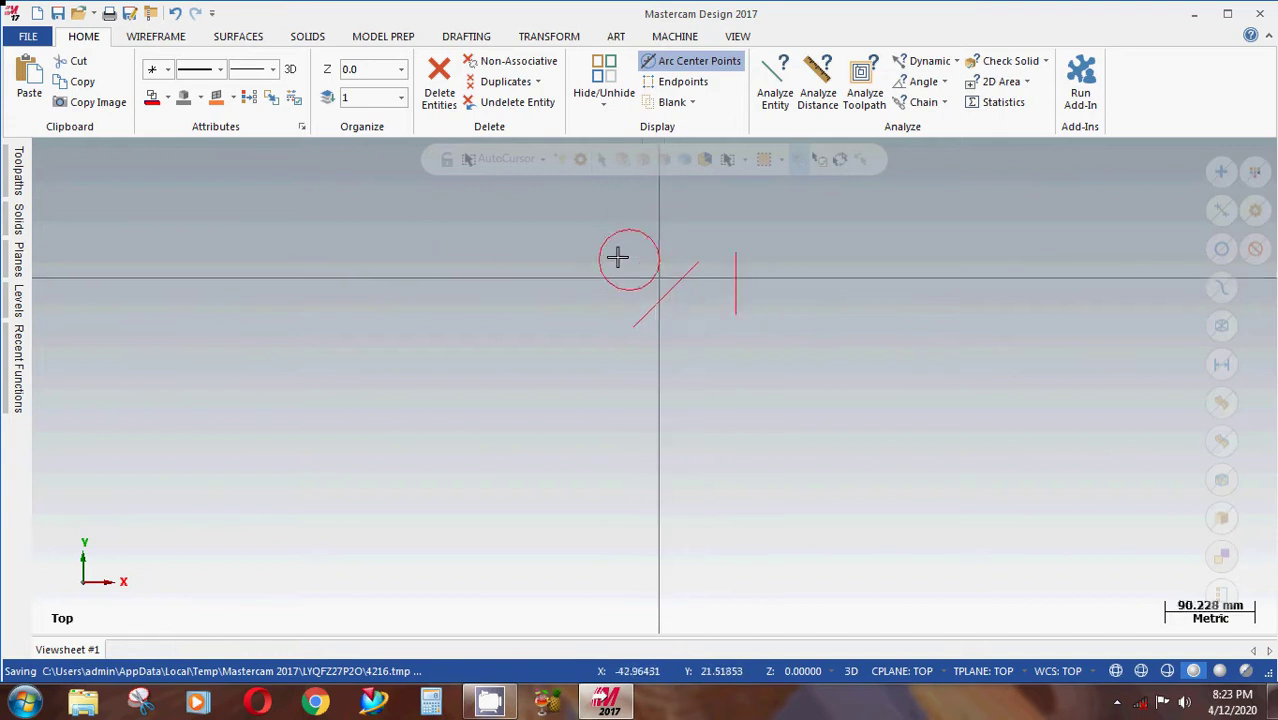
pyautogui.scroll(-4, 617, 258)
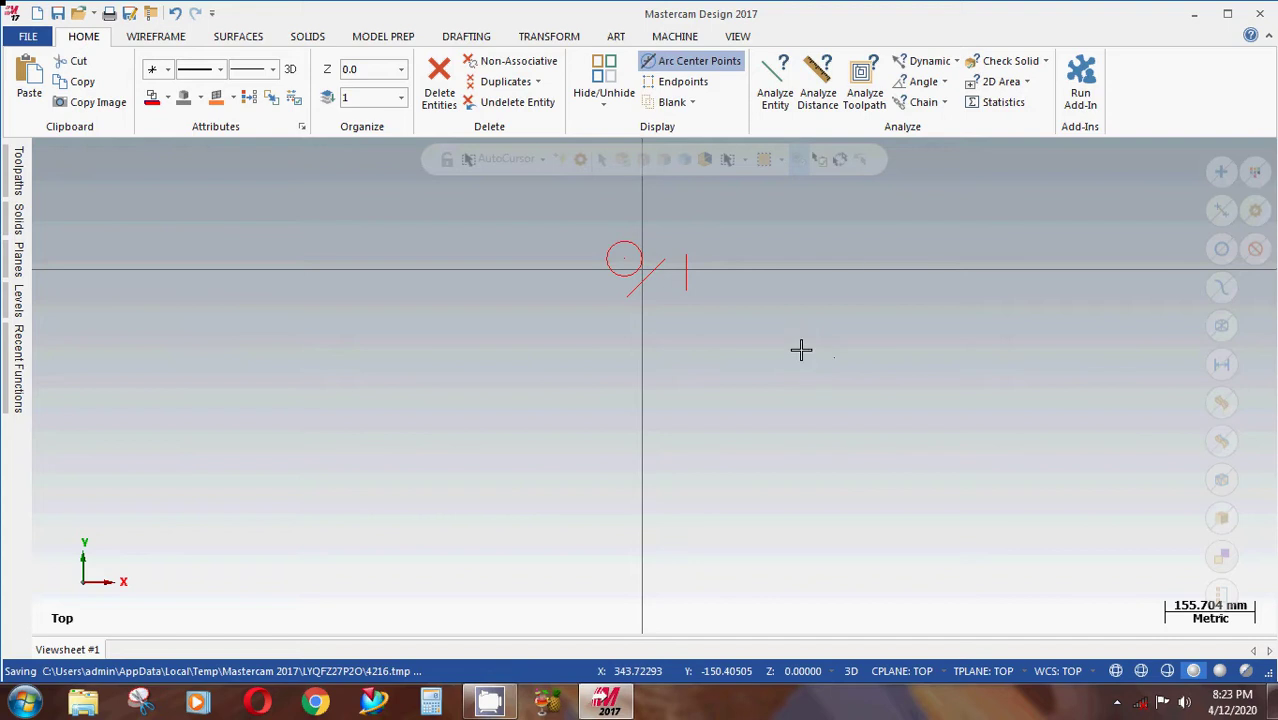
pyautogui.moveTo(835, 357); pyautogui.dragTo(548, 206)
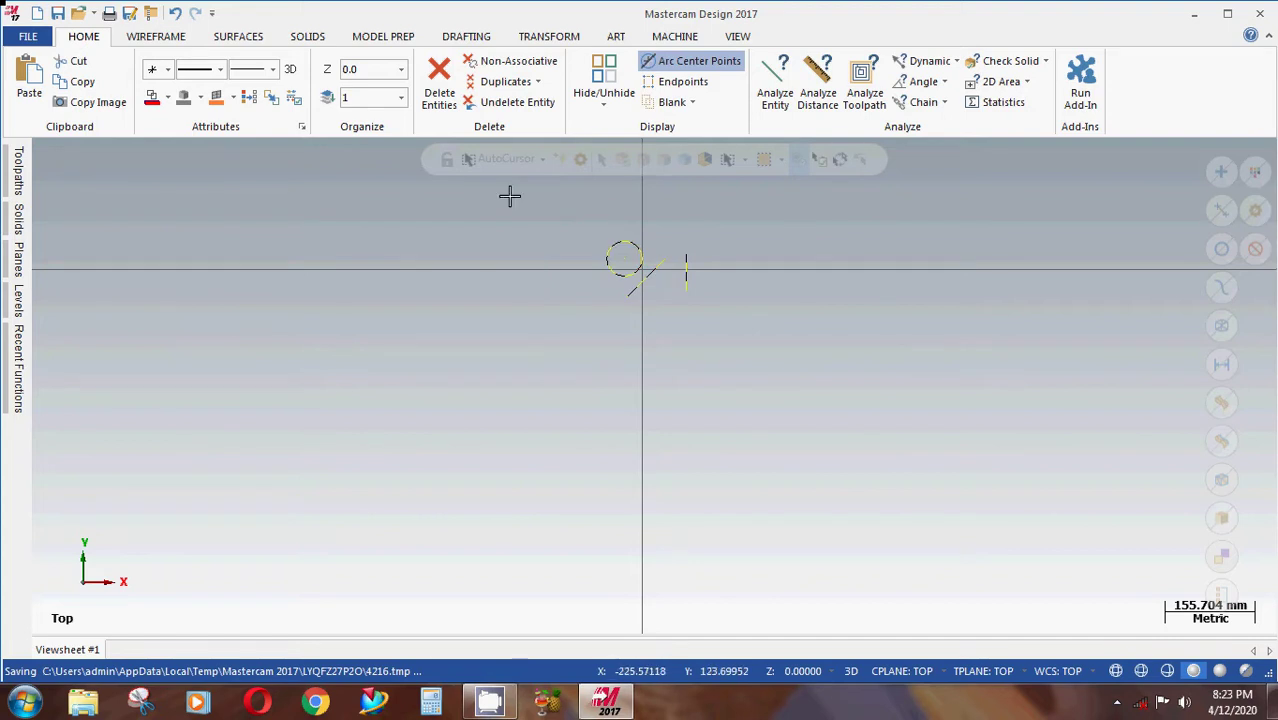
pyautogui.click(441, 85)
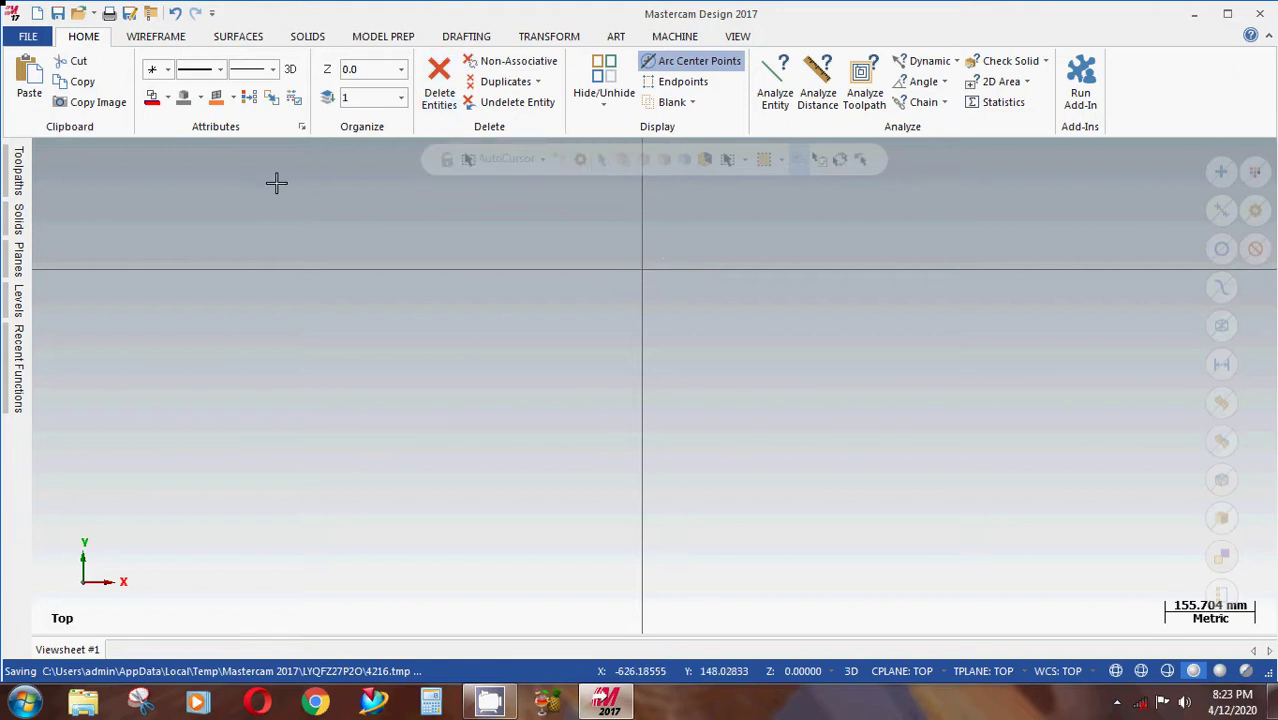
# Activate the Entity Attributes Manager and enable level 1, color 1 and the asterisk style for points.
pyautogui.click(302, 128)
pyautogui.moveTo(290, 163); pyautogui.dragTo(405, 25)
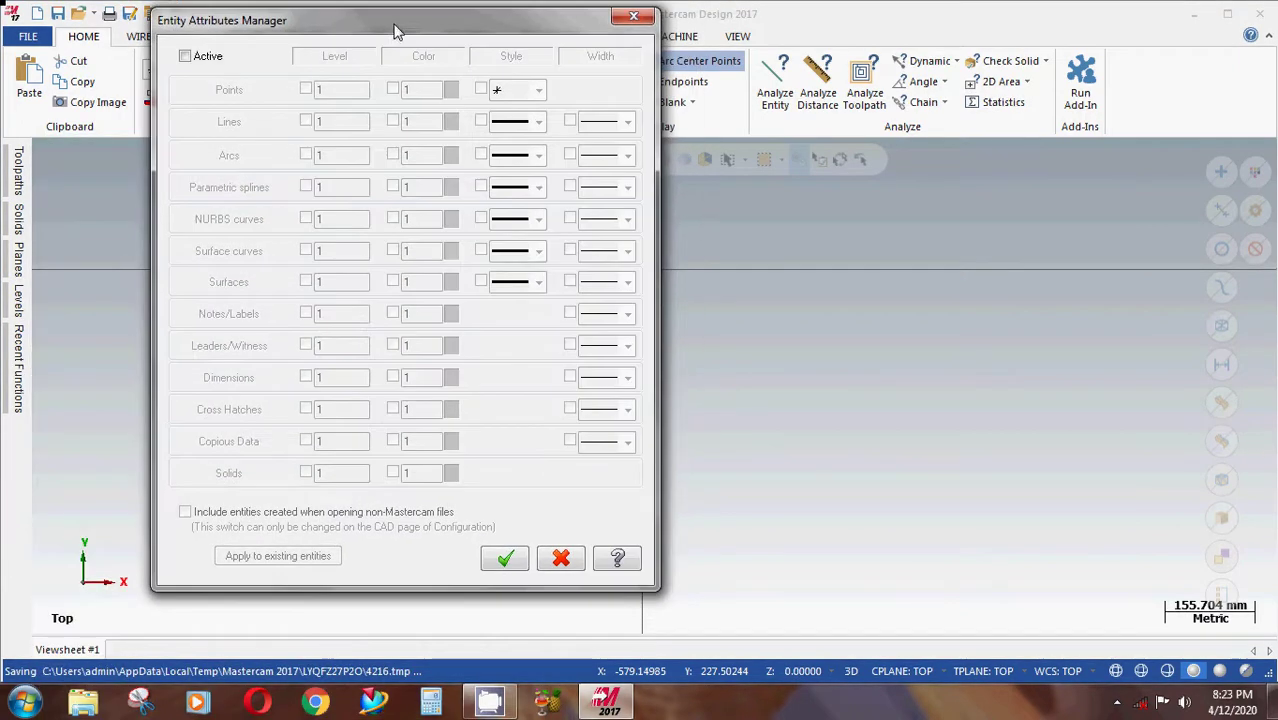
pyautogui.click(185, 57)
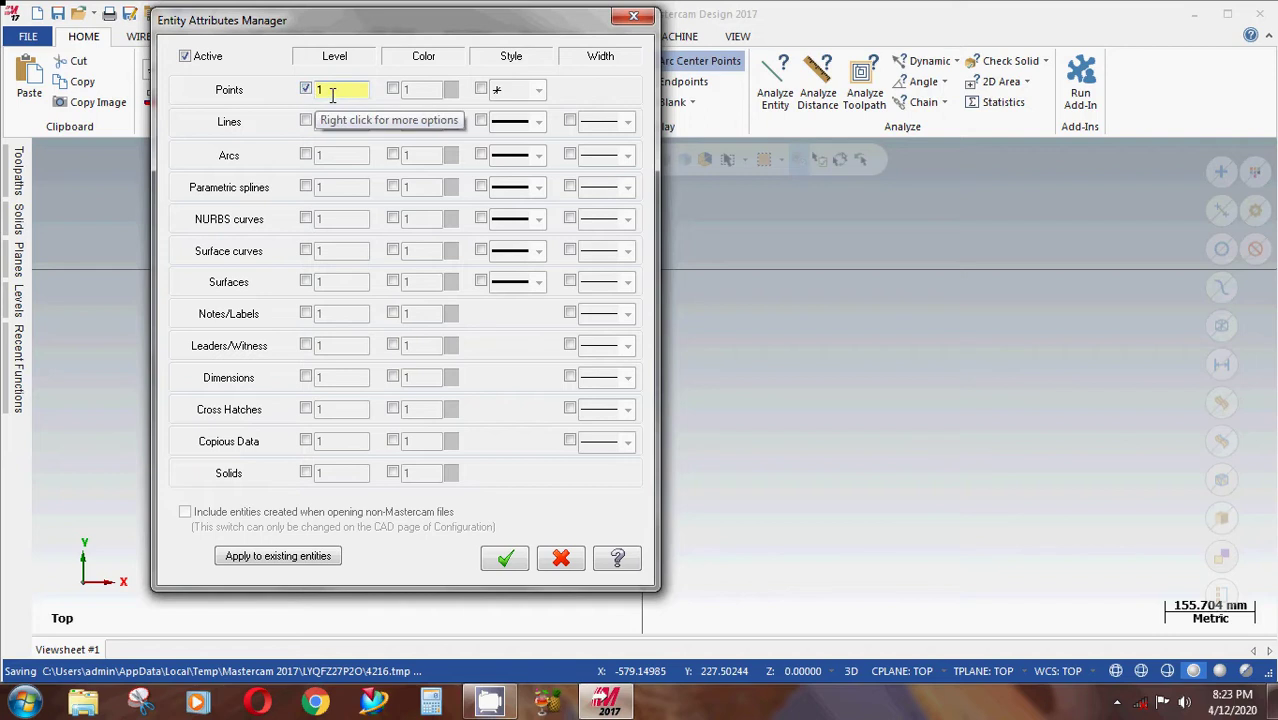
pyautogui.click(393, 90)
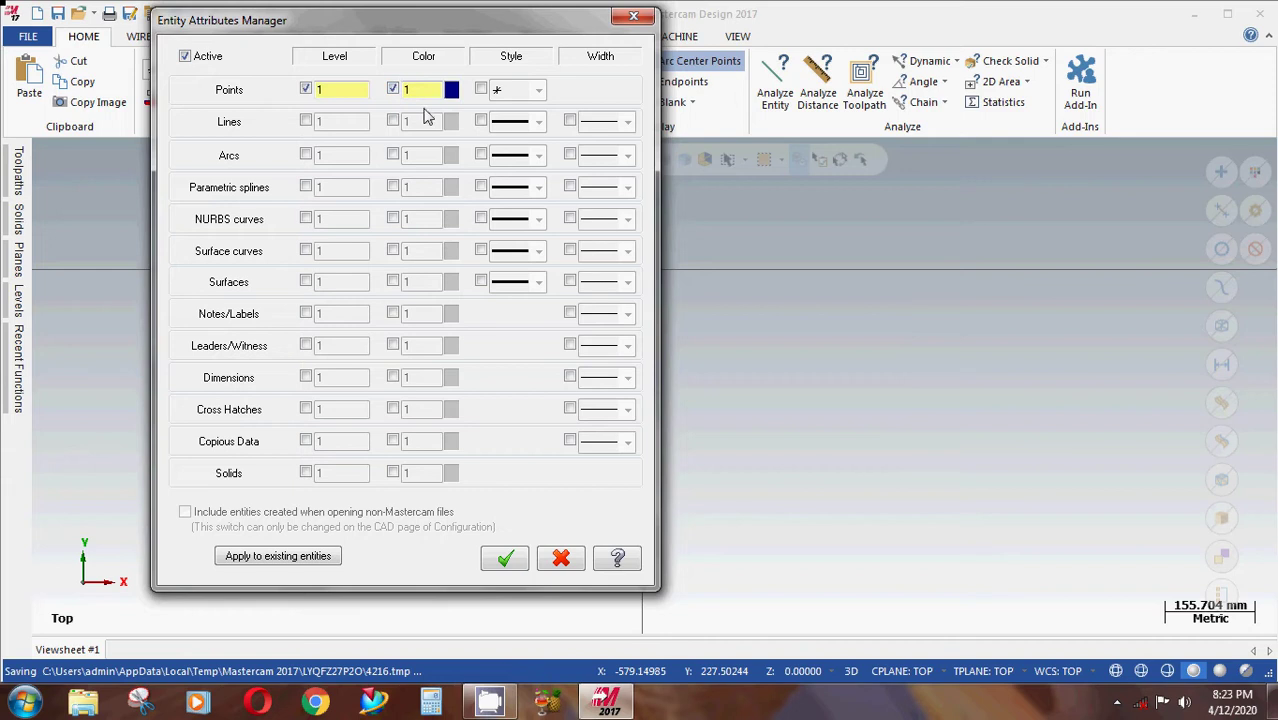
pyautogui.click(482, 92)
pyautogui.click(537, 92)
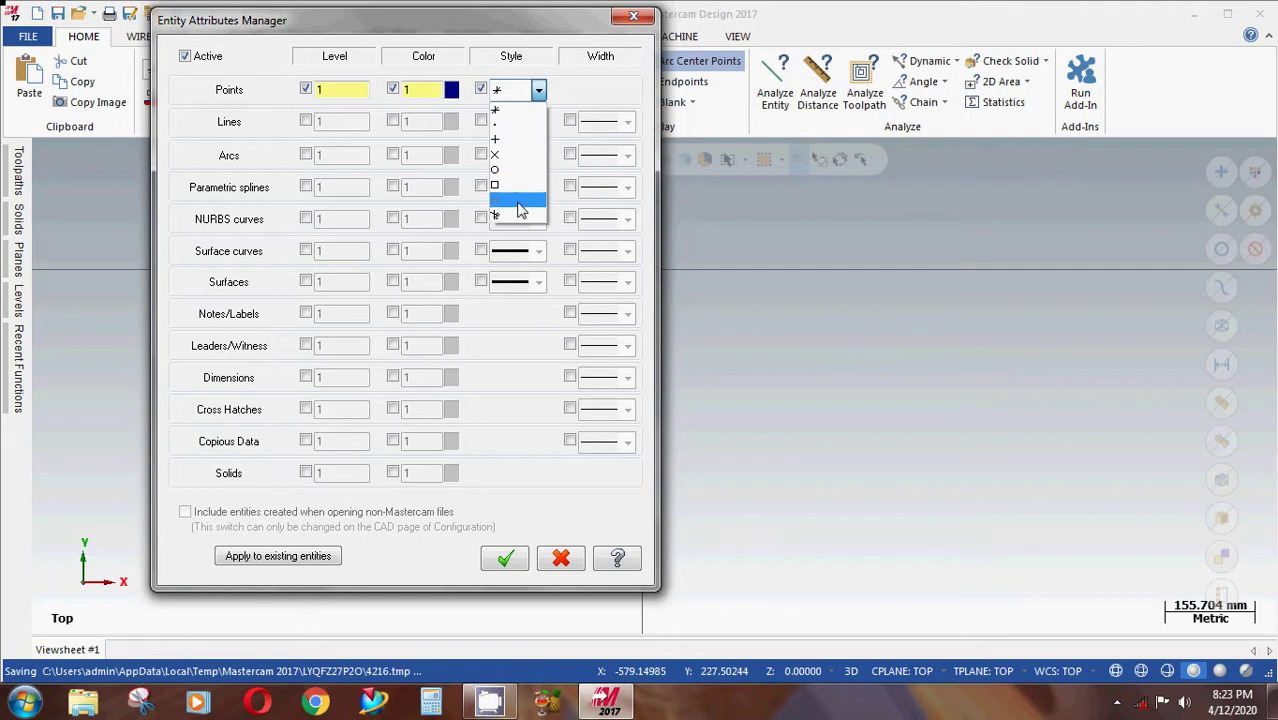
pyautogui.click(510, 111)
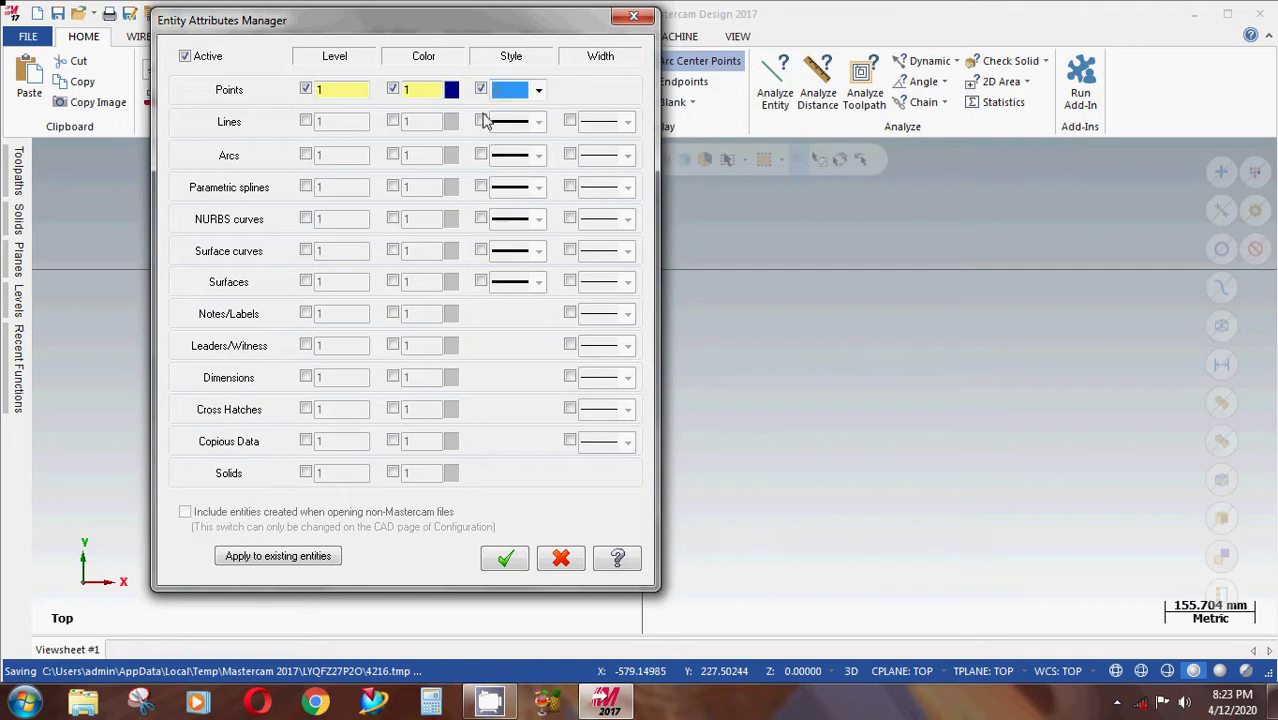
# Enable the level, color, style and width attributes for both lines and arcs.
pyautogui.click(305, 120)
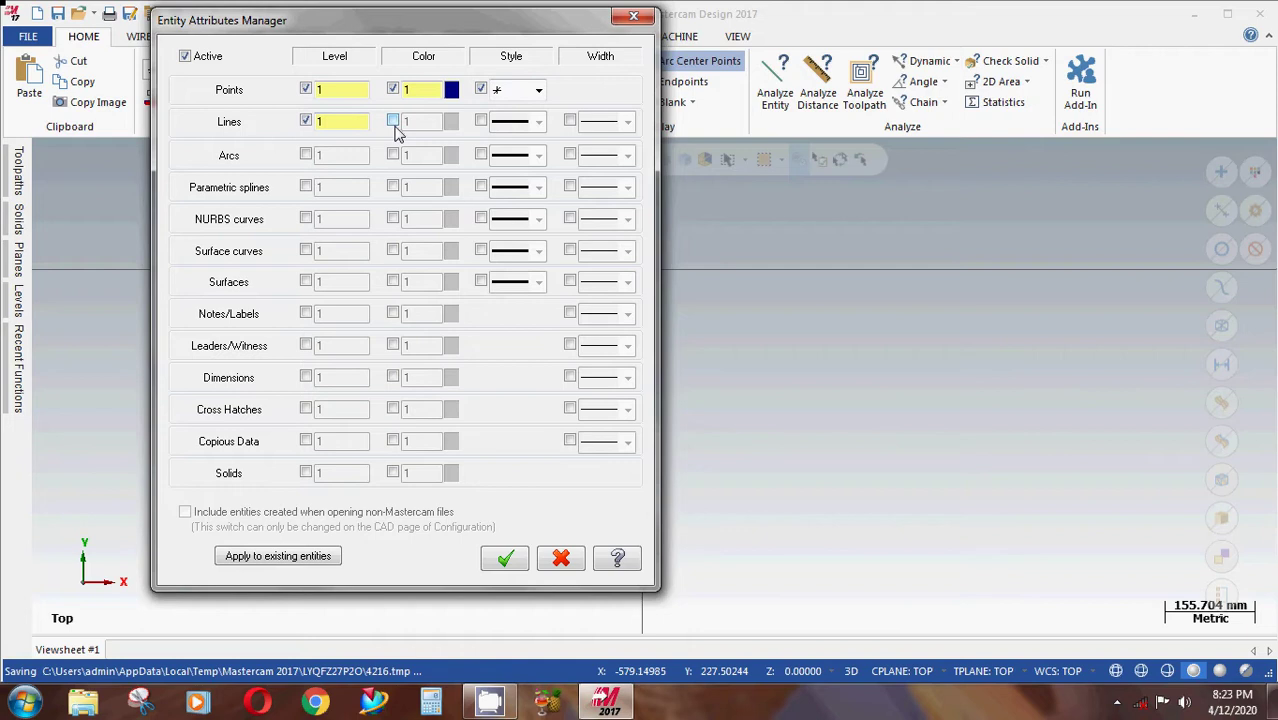
pyautogui.click(393, 124)
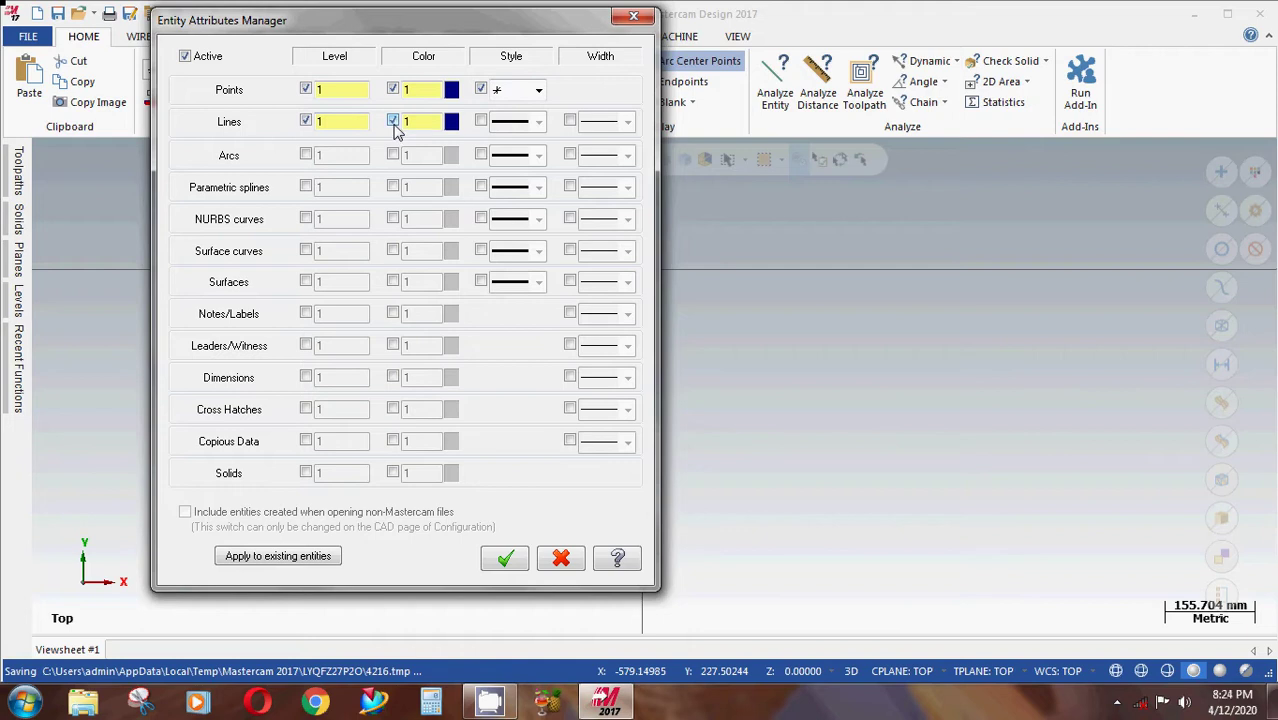
pyautogui.click(481, 121)
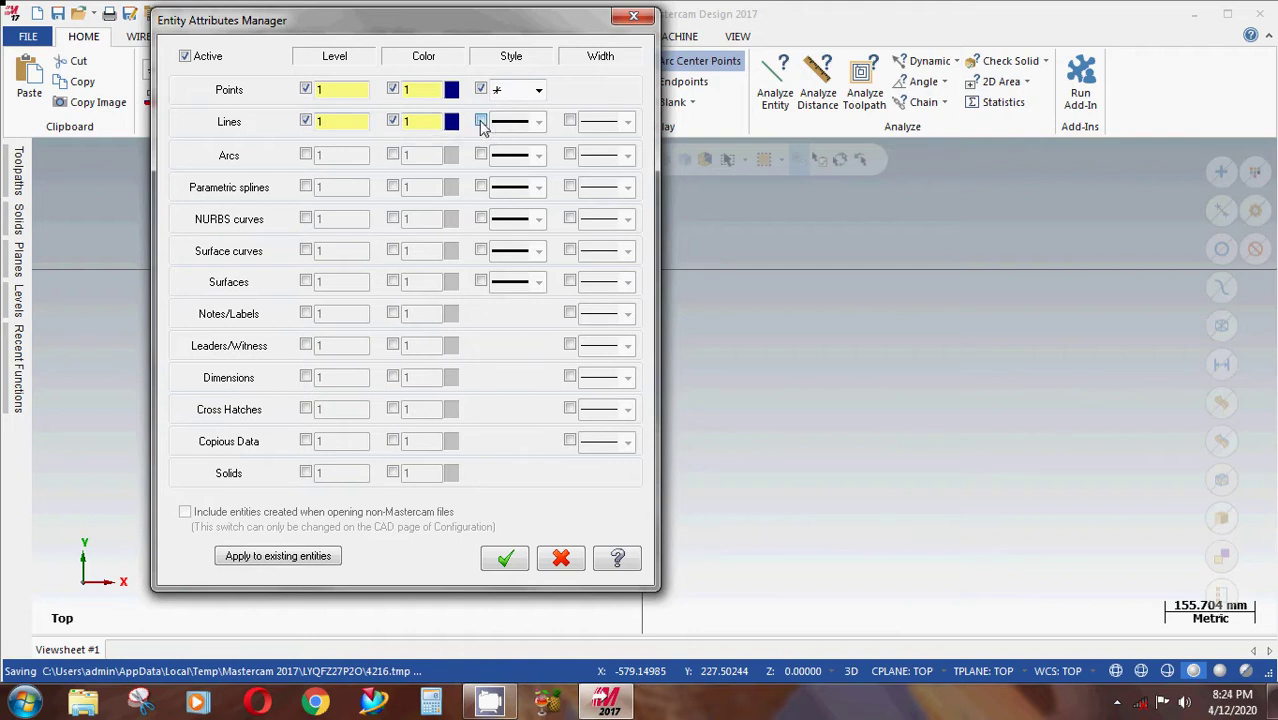
pyautogui.click(570, 121)
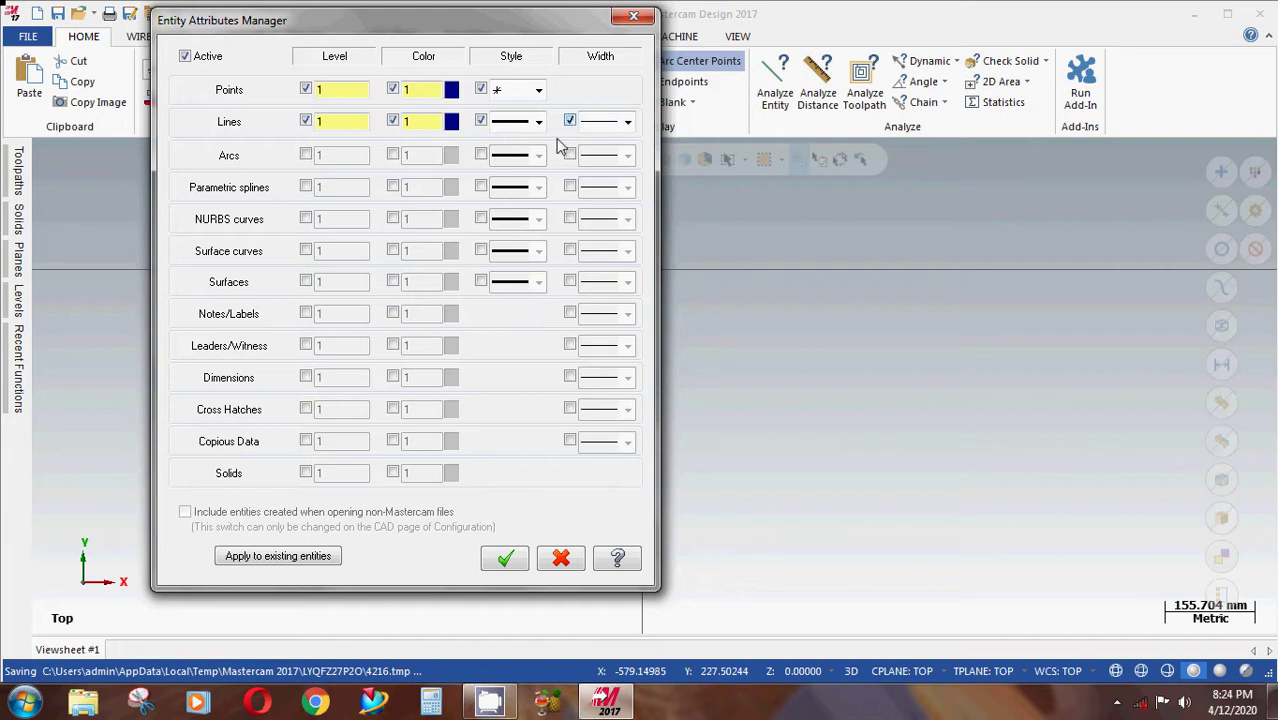
pyautogui.click(302, 158)
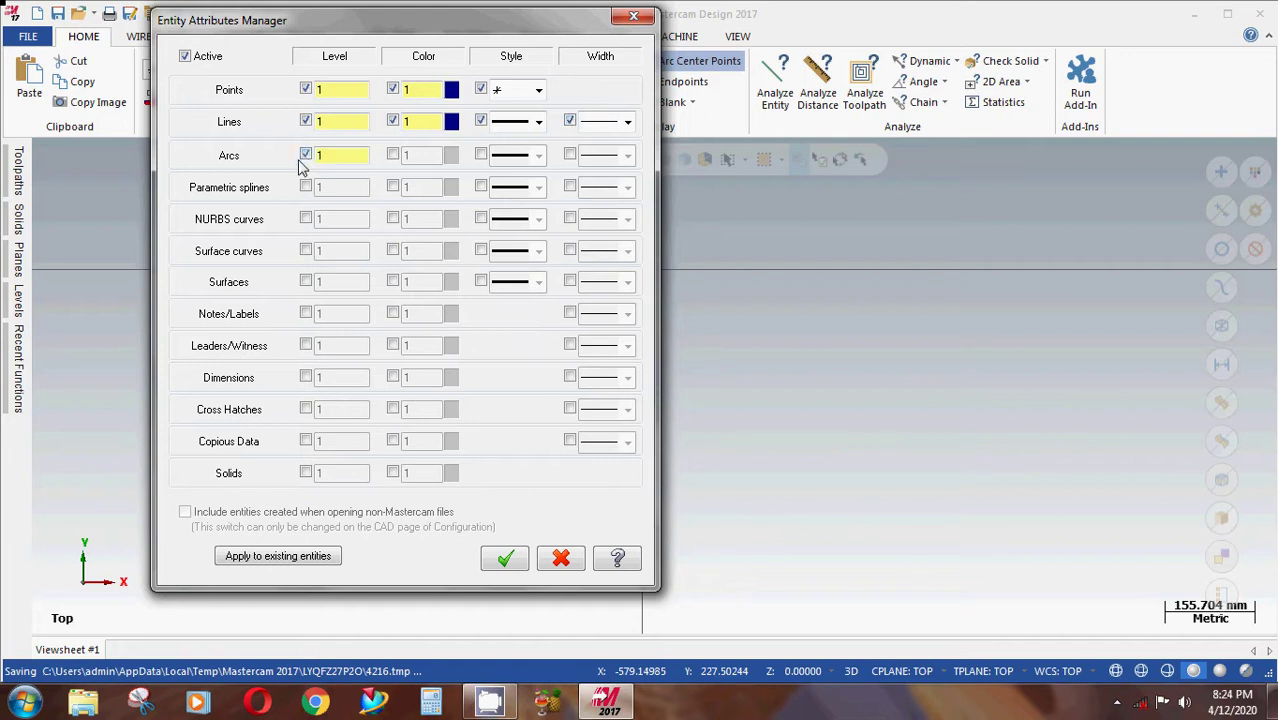
pyautogui.click(393, 156)
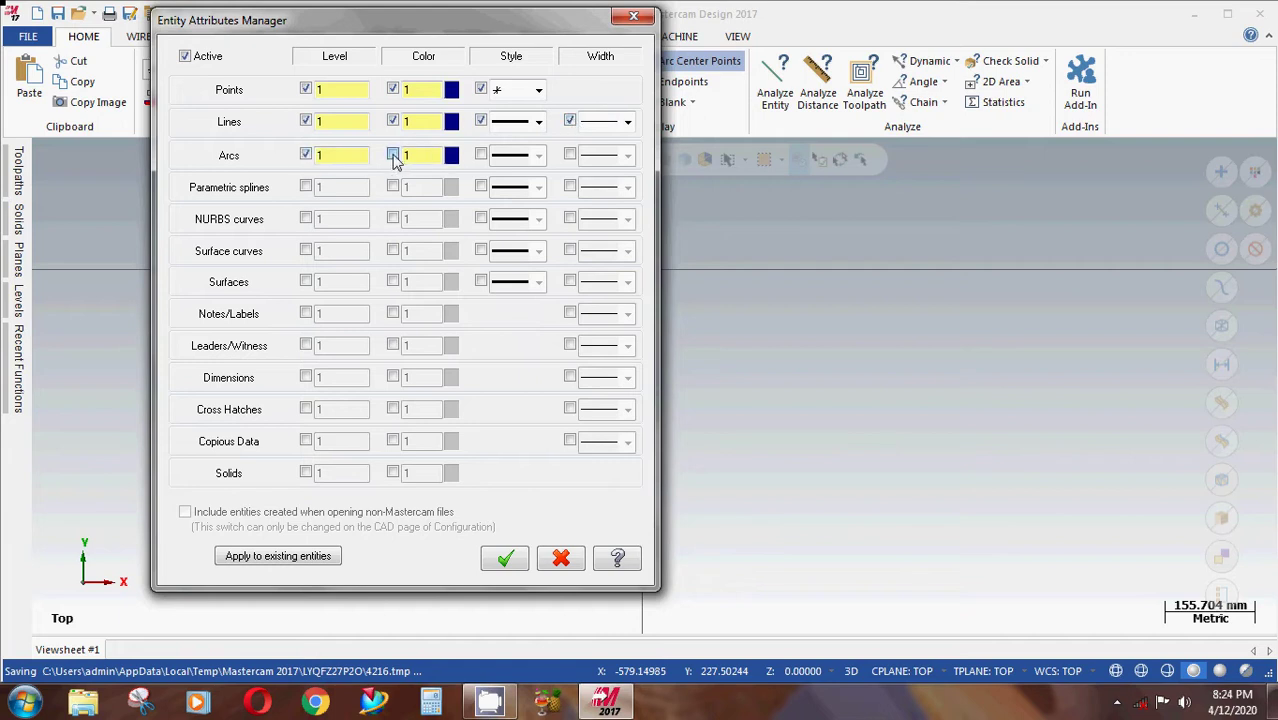
pyautogui.click(481, 155)
pyautogui.click(570, 155)
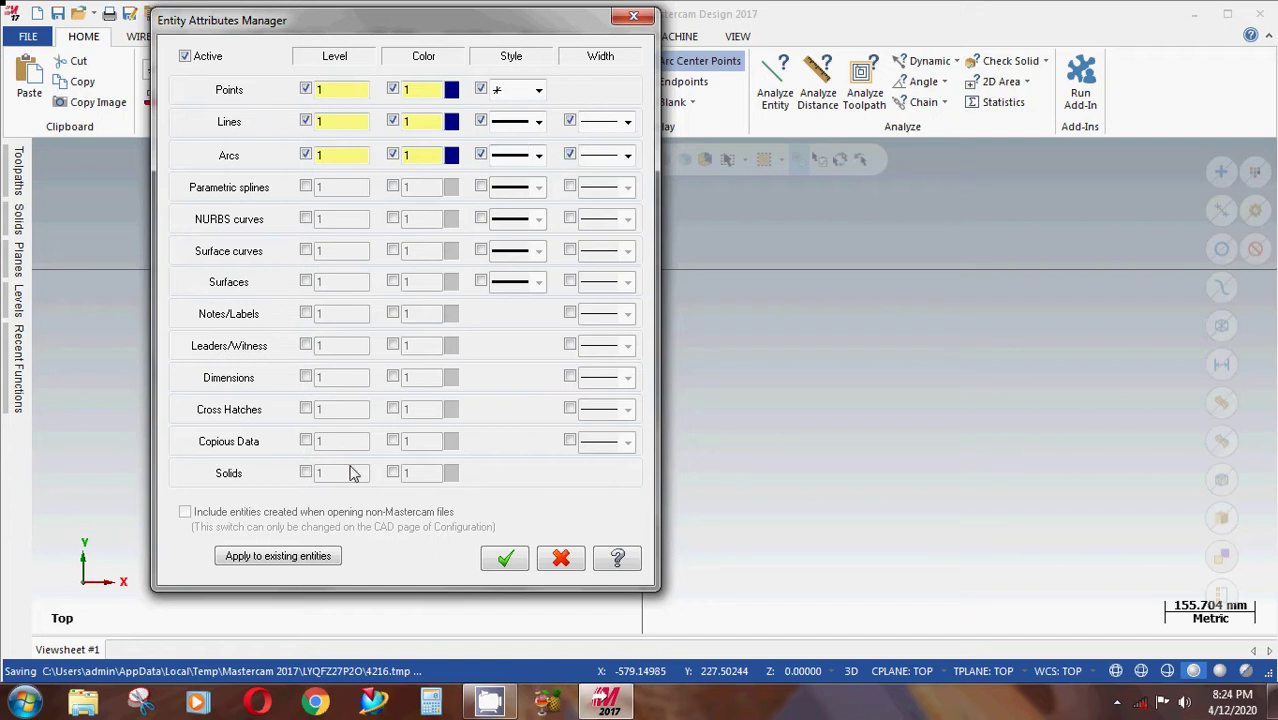
# Enable the level and color attributes for solids and dimensions.
pyautogui.click(305, 473)
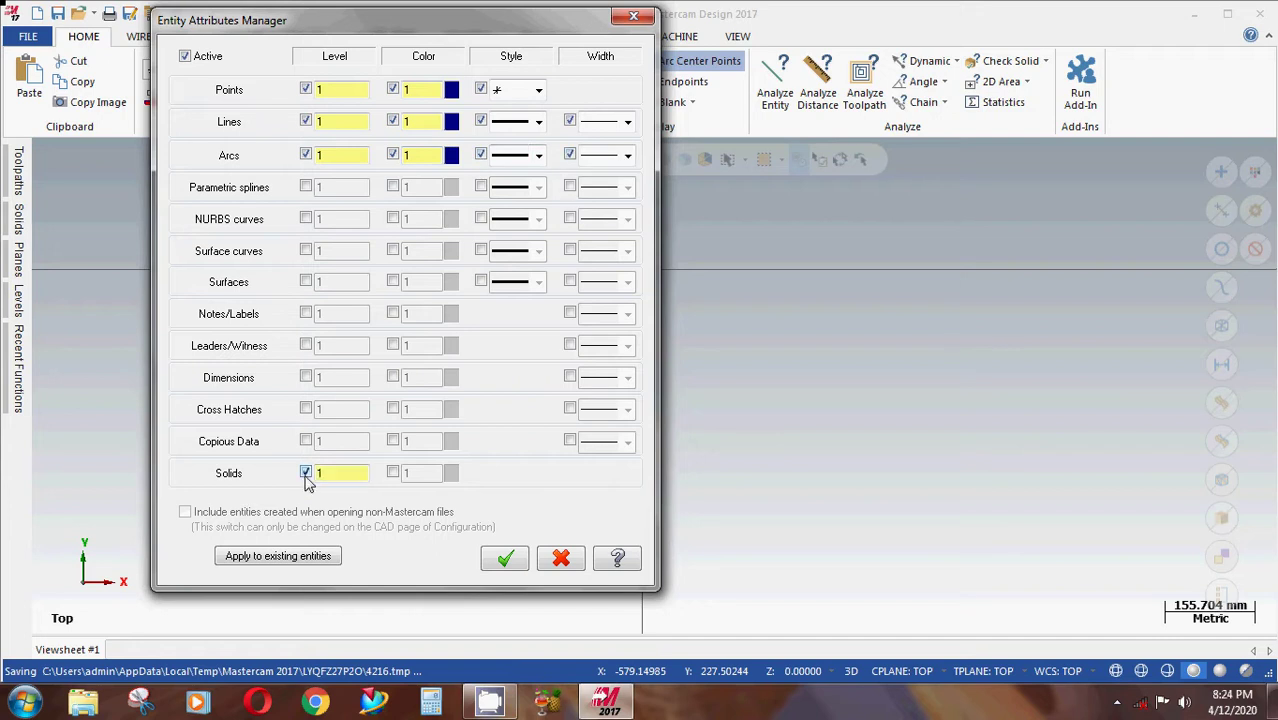
pyautogui.click(394, 473)
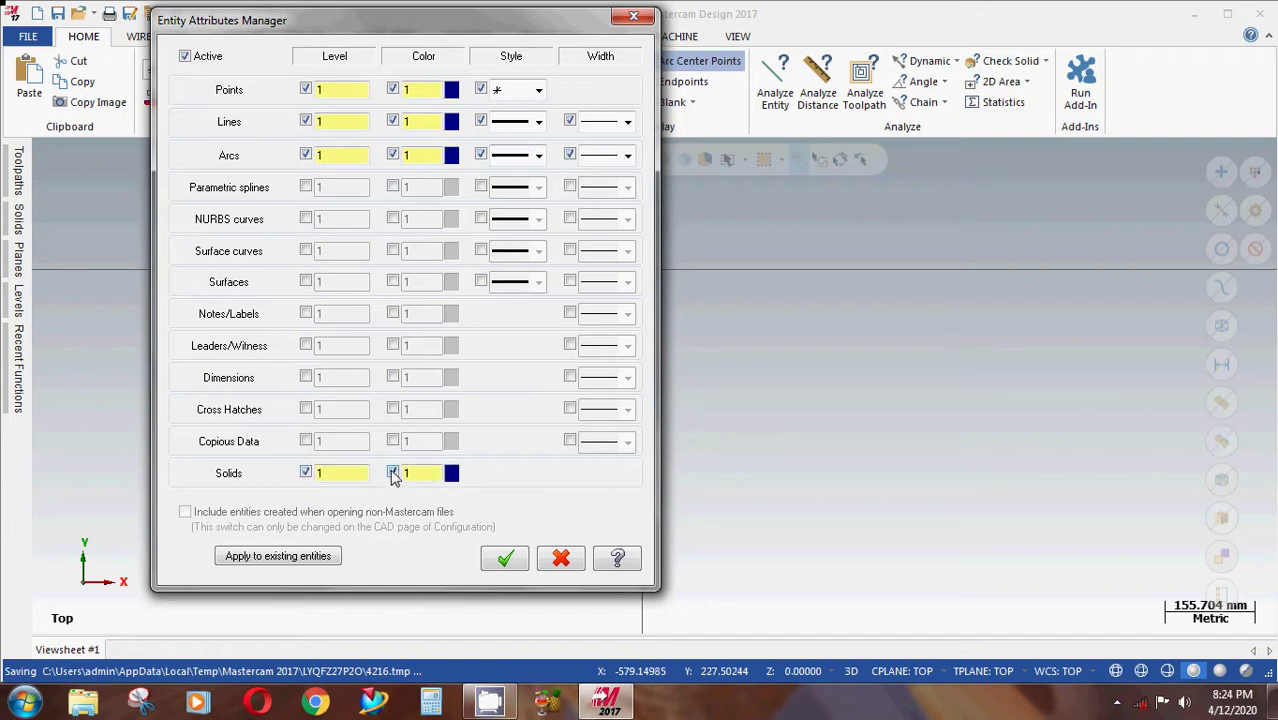
pyautogui.click(305, 377)
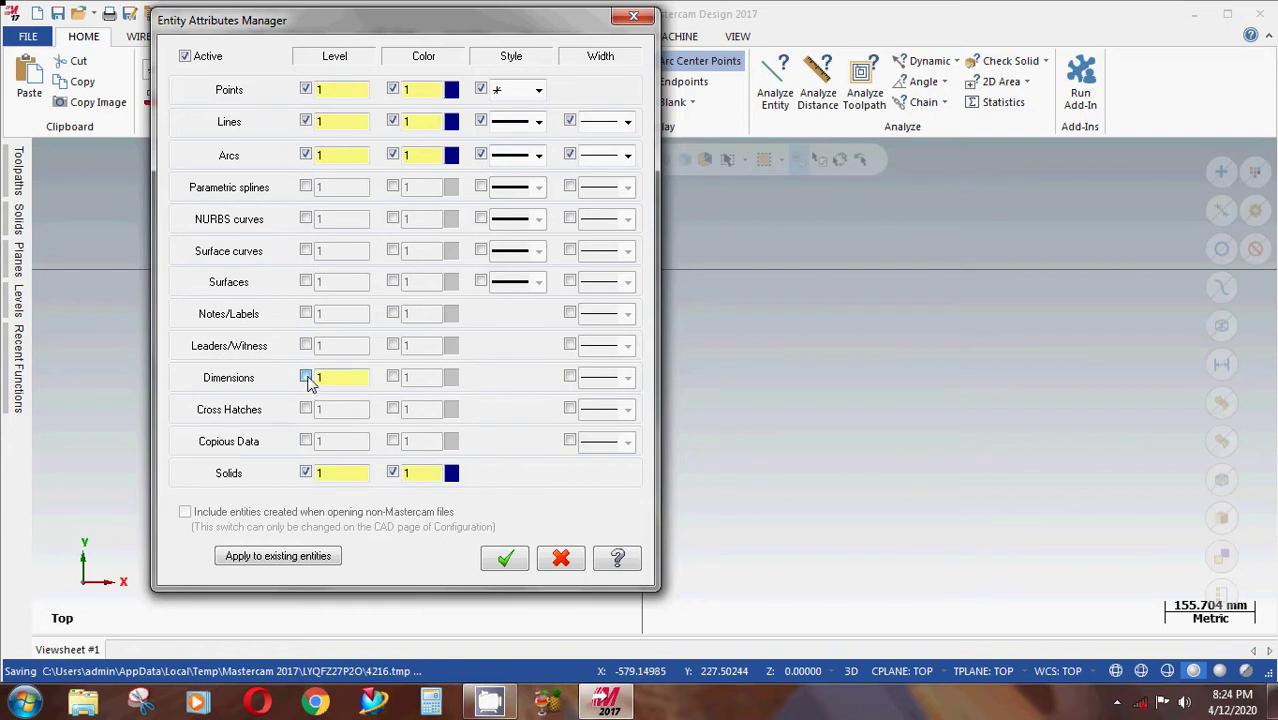
pyautogui.click(393, 377)
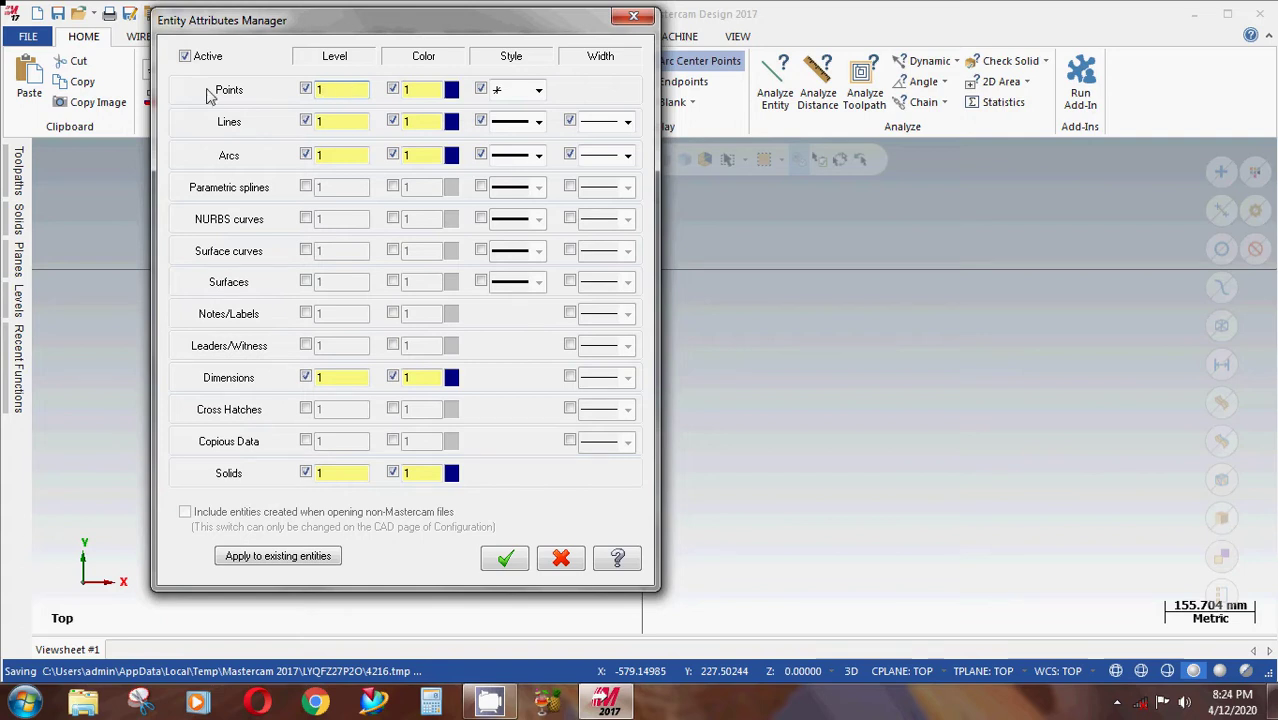
# Assign level 2 to lines, level 3 to arcs, level 4 to dimensions and level 5 to solids.
pyautogui.click(338, 122)
pyautogui.doubleClick(338, 122)
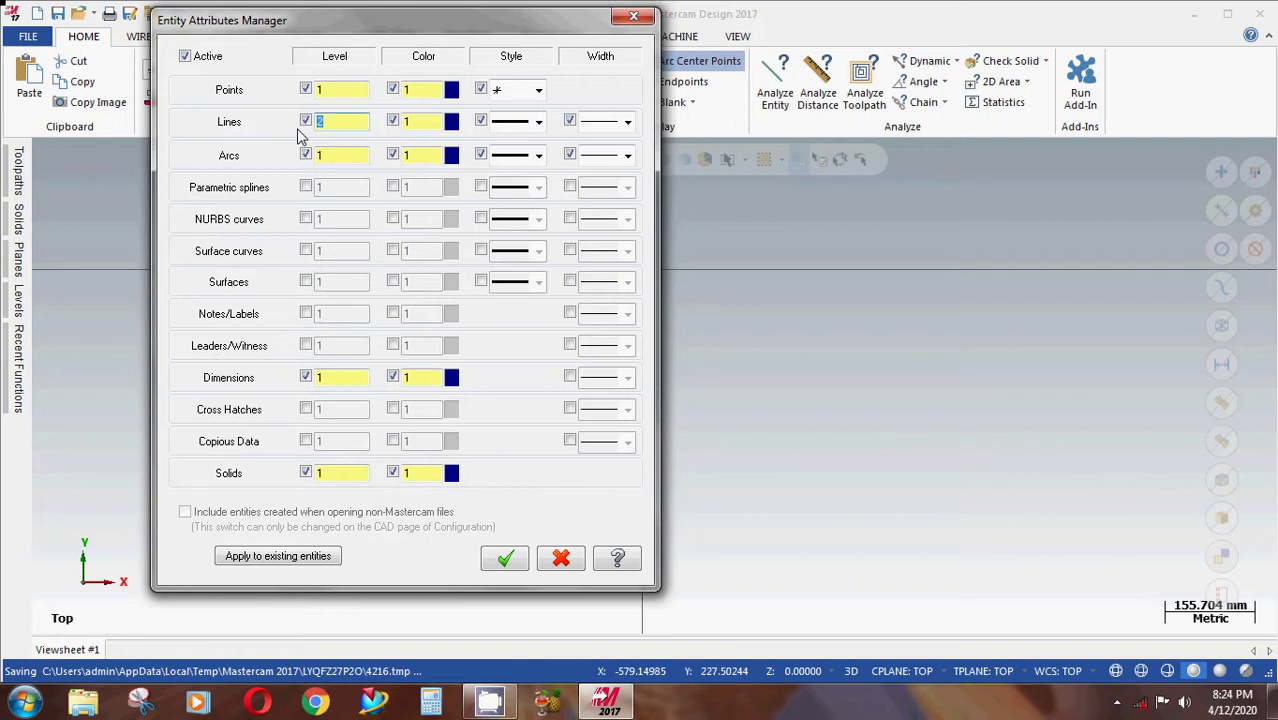
pyautogui.doubleClick(338, 155)
pyautogui.doubleClick(342, 377)
pyautogui.write('4')
pyautogui.doubleClick(337, 478)
# Set the color of lines to 12 and the color of arcs to 13.
pyautogui.click(428, 90)
pyautogui.doubleClick(428, 121)
pyautogui.write('12')
pyautogui.press('Return')
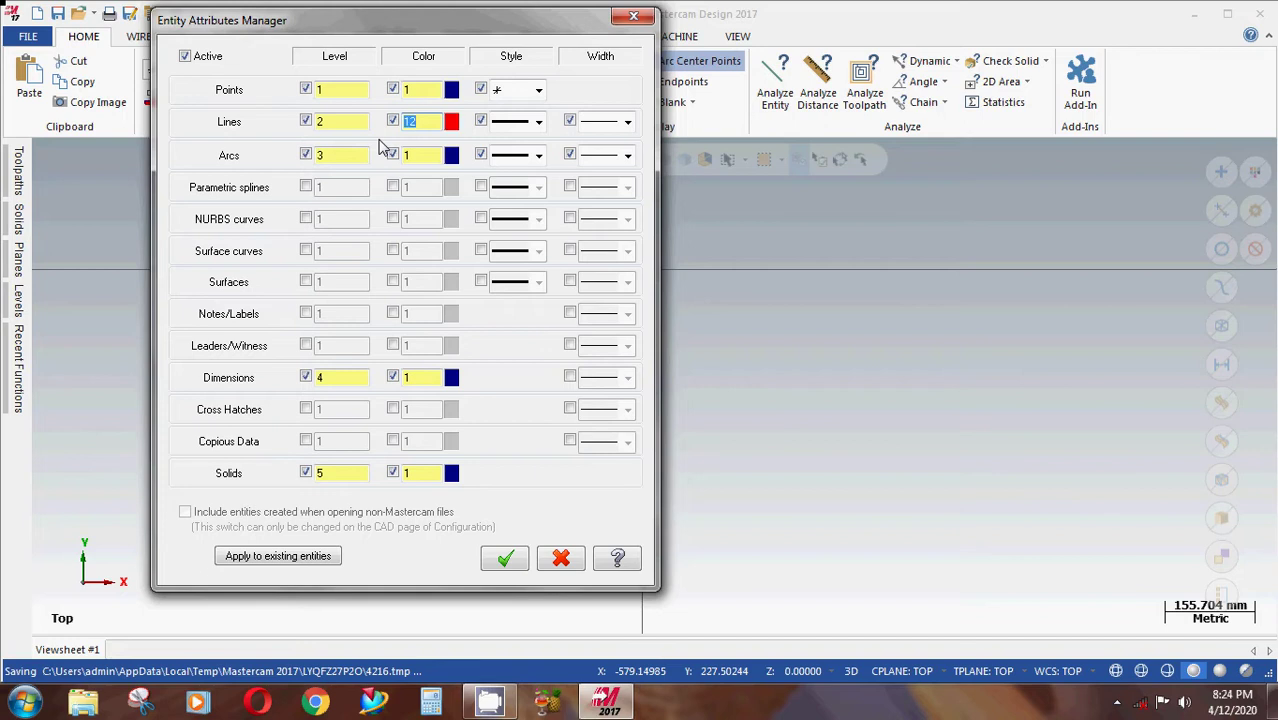
pyautogui.doubleClick(432, 158)
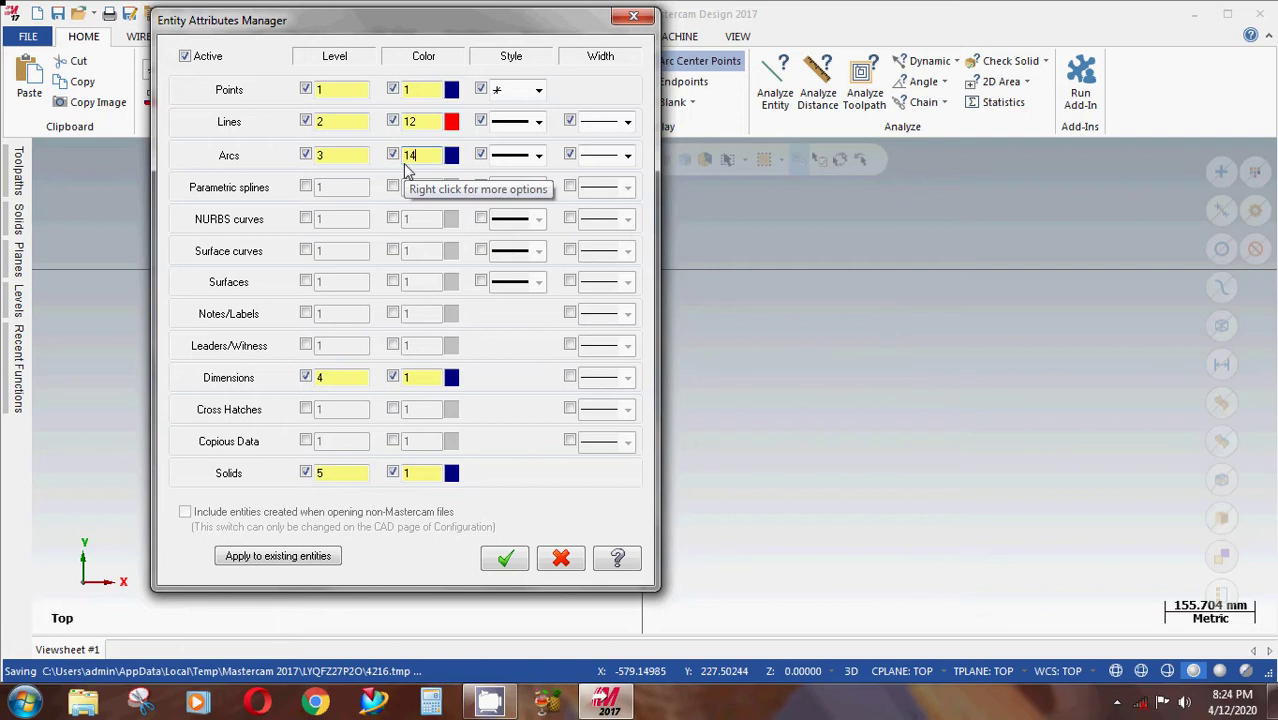
pyautogui.press('Return')
pyautogui.write('13')
pyautogui.press('Return')
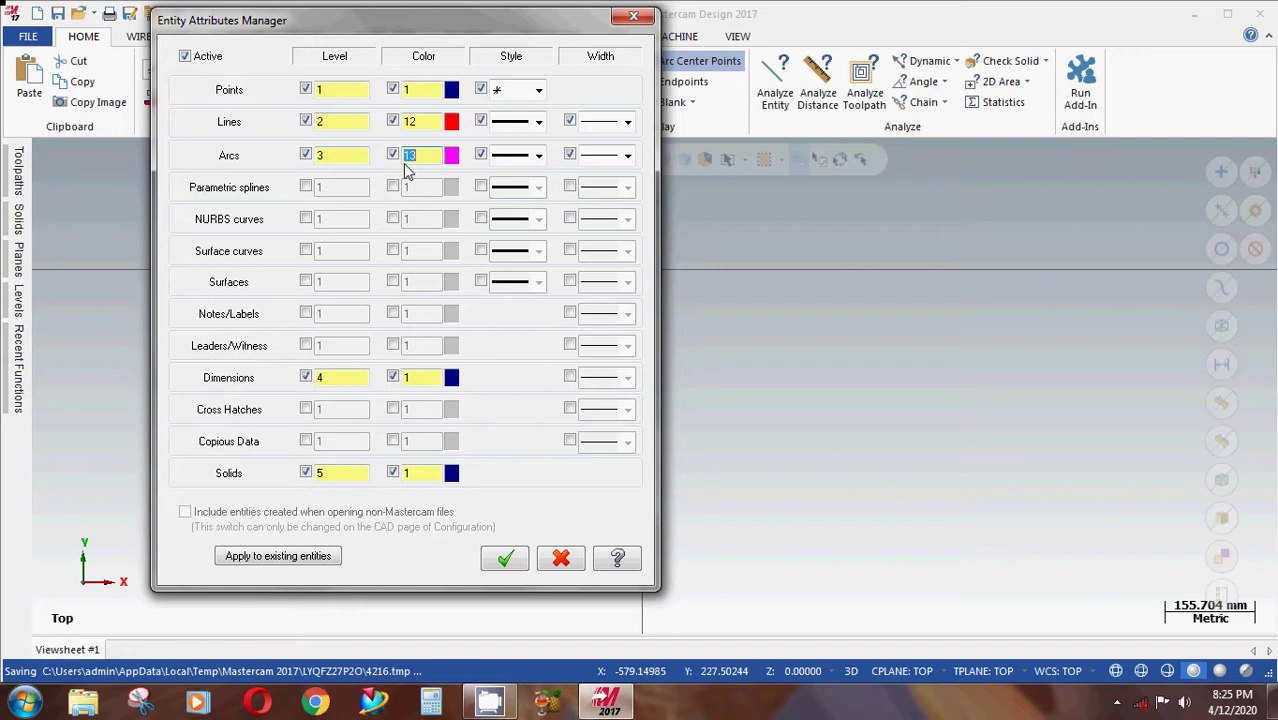
# Set the dimensions color to 50 and the solids color to 103, and accept the attribute settings.
pyautogui.click(423, 378)
pyautogui.write('6')
pyautogui.press('Return')
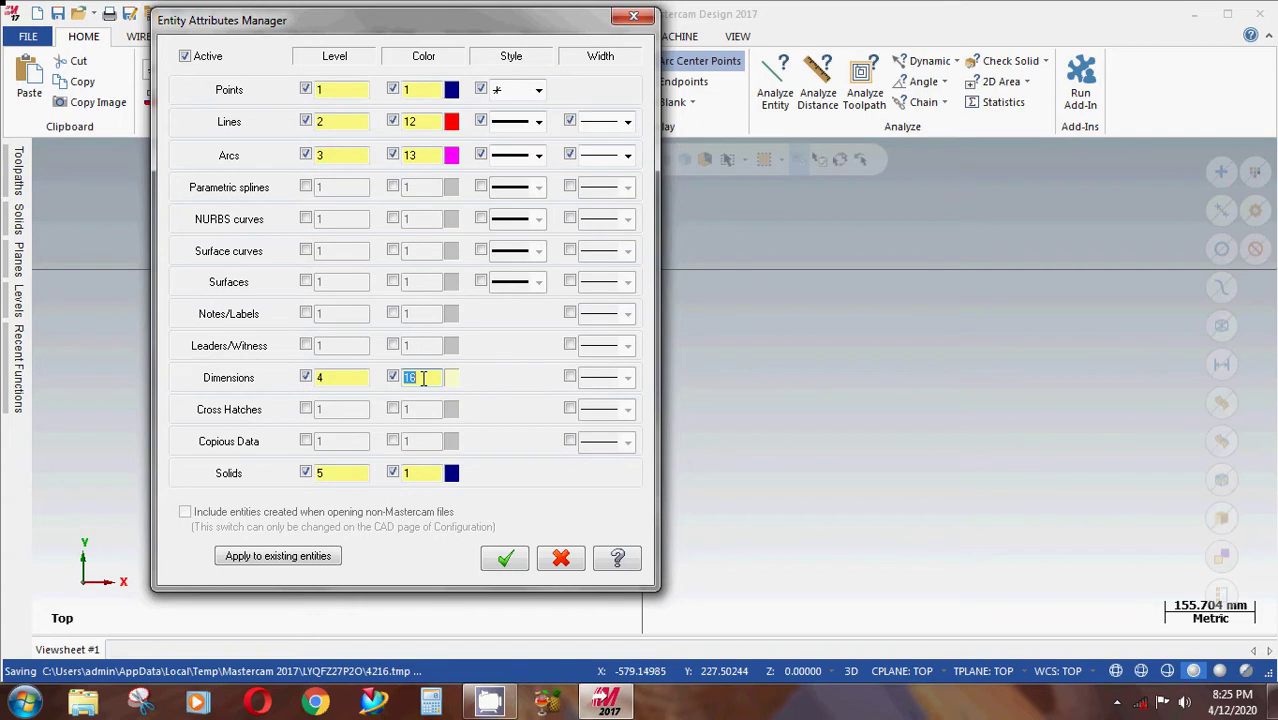
pyautogui.write('59')
pyautogui.press('Return')
pyautogui.click(412, 474)
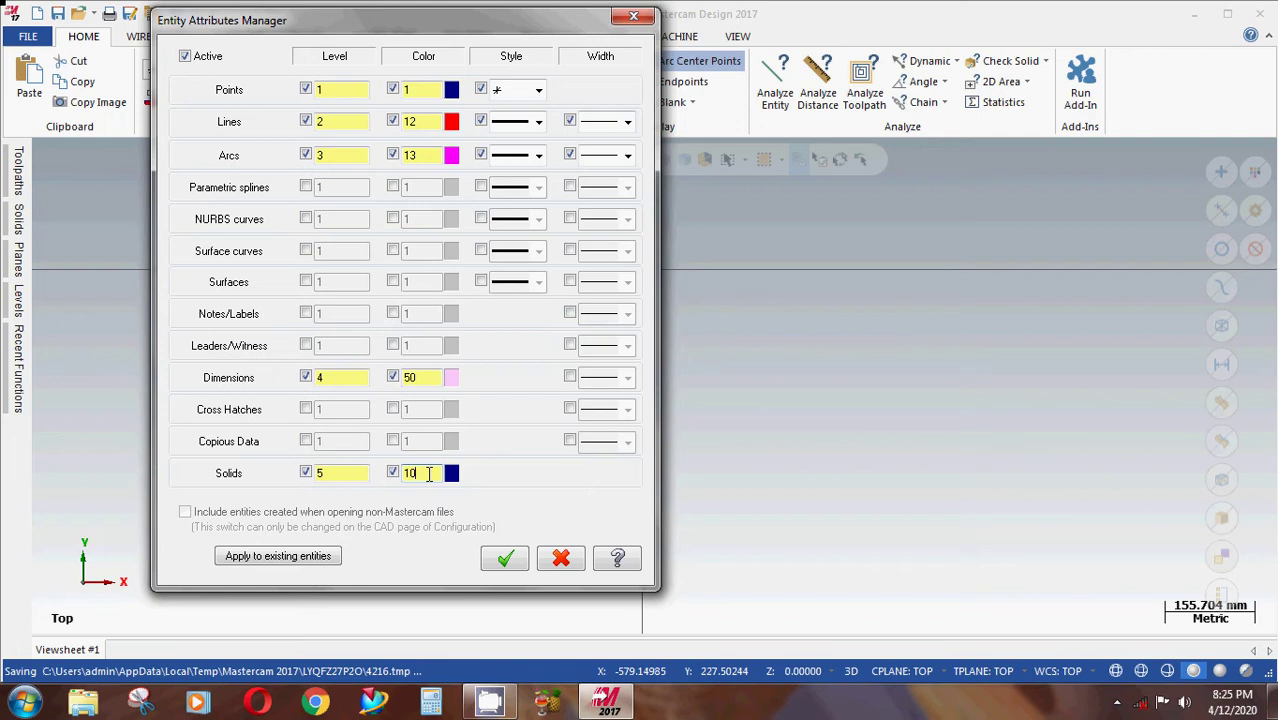
pyautogui.write('03')
pyautogui.click(507, 560)
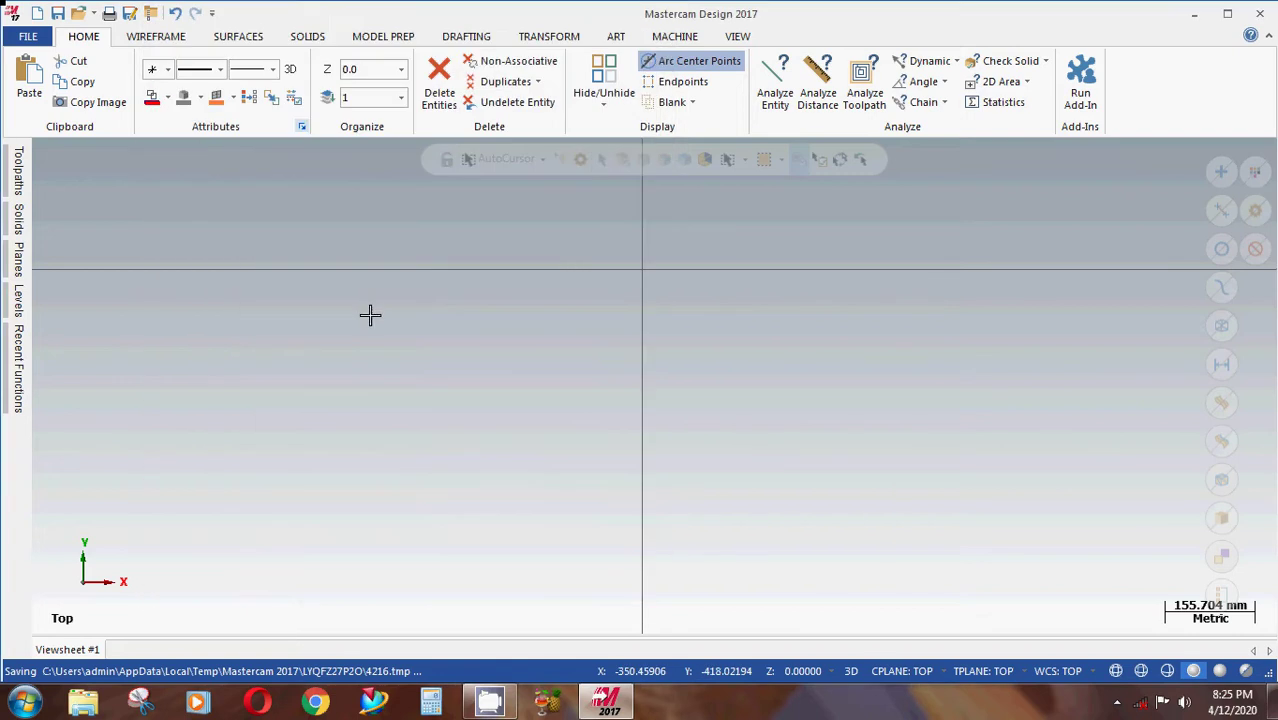
# Look through the available point styles, line styles and line widths without changing them.
pyautogui.click(170, 69)
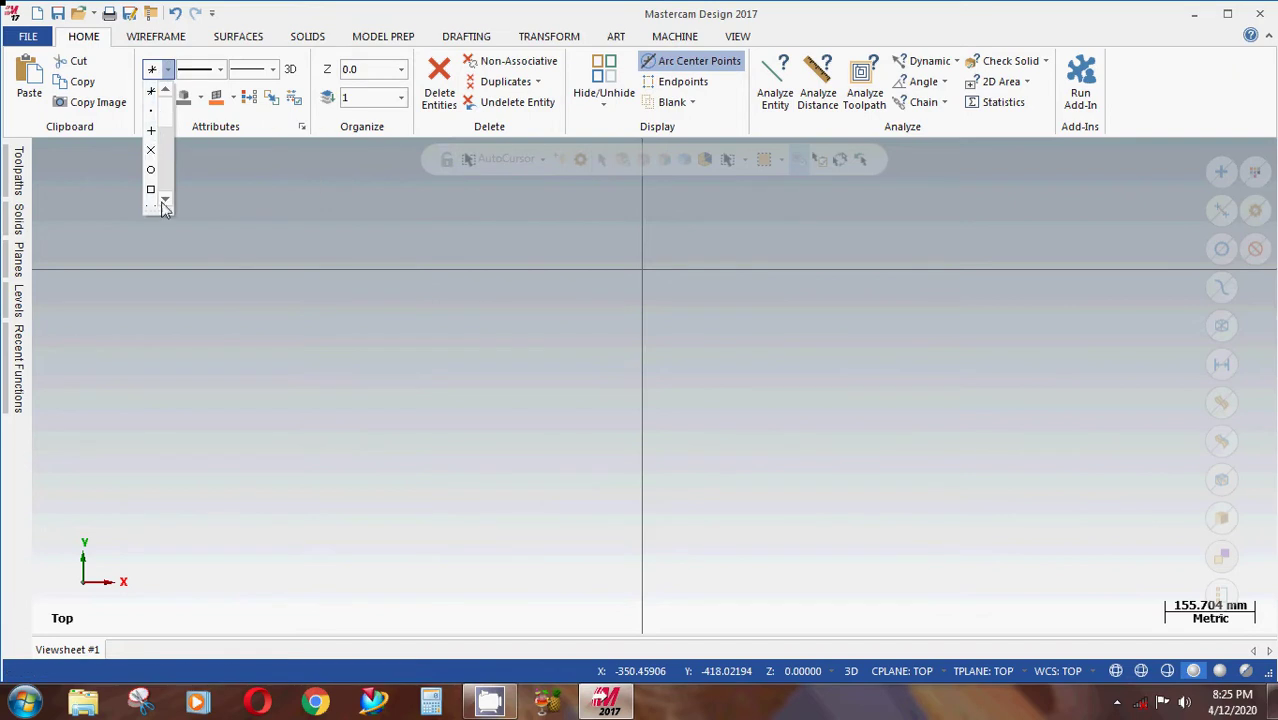
pyautogui.click(202, 72)
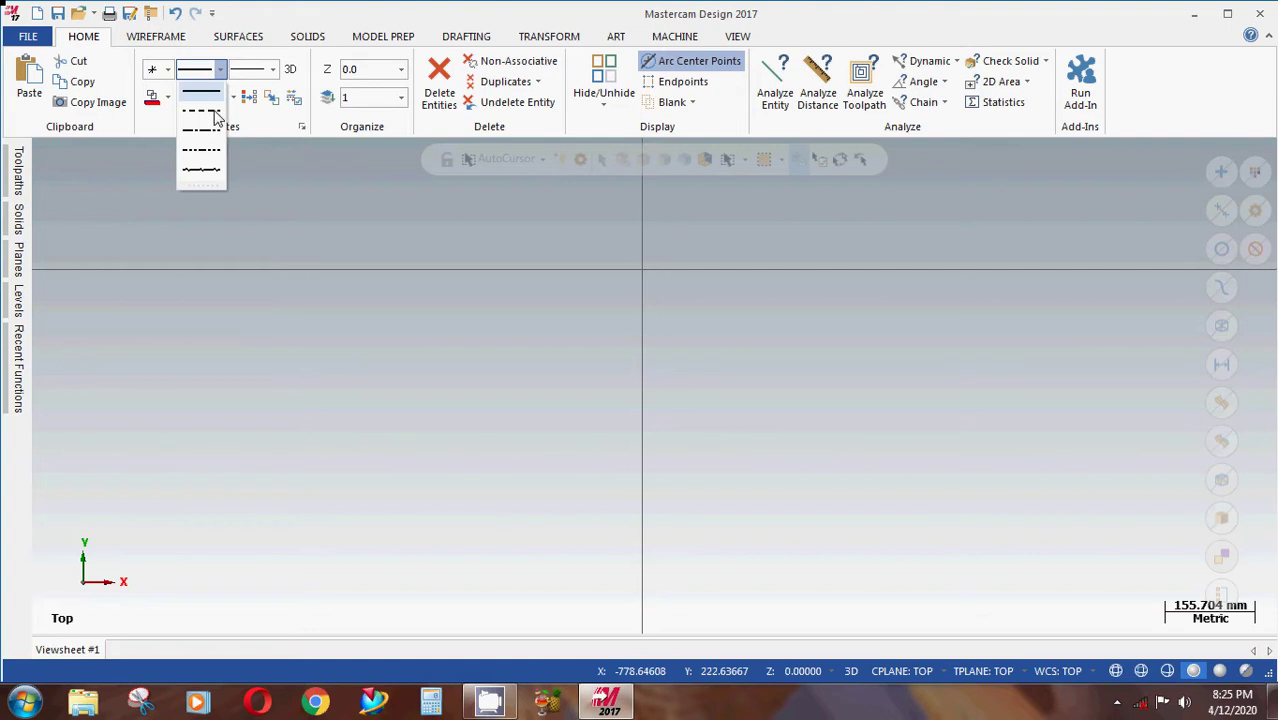
pyautogui.click(310, 208)
pyautogui.click(265, 70)
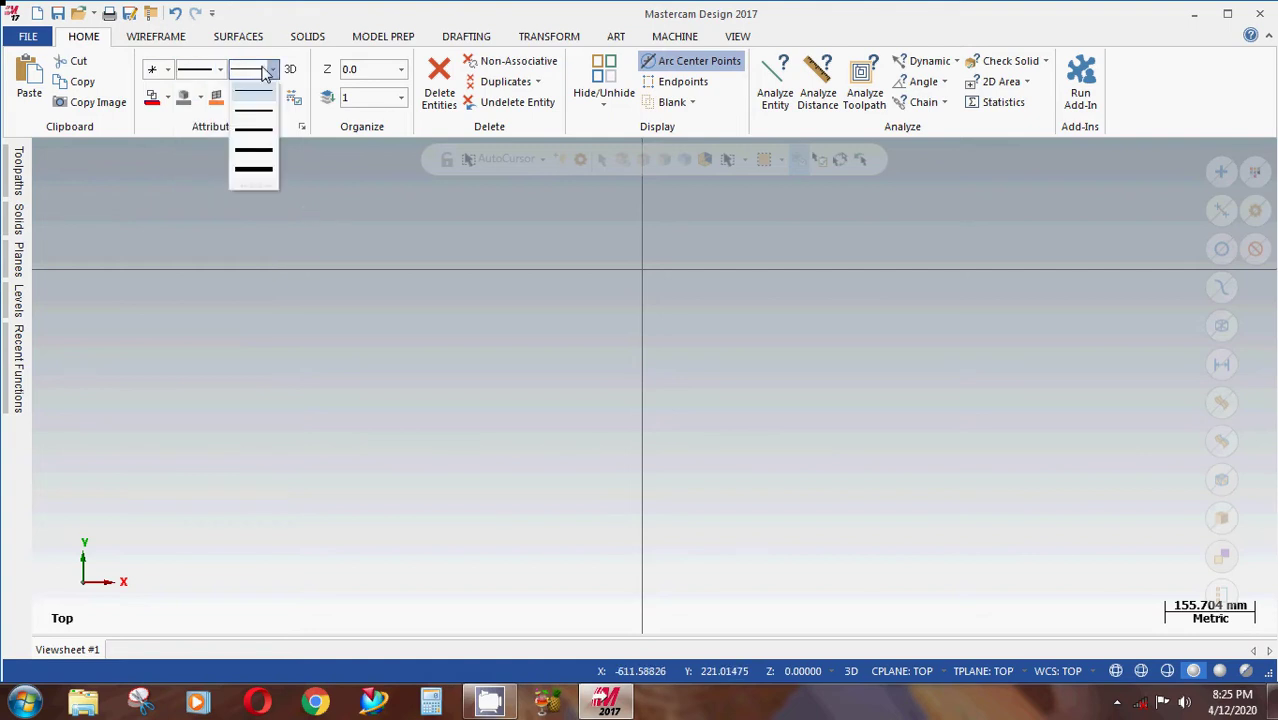
pyautogui.click(374, 225)
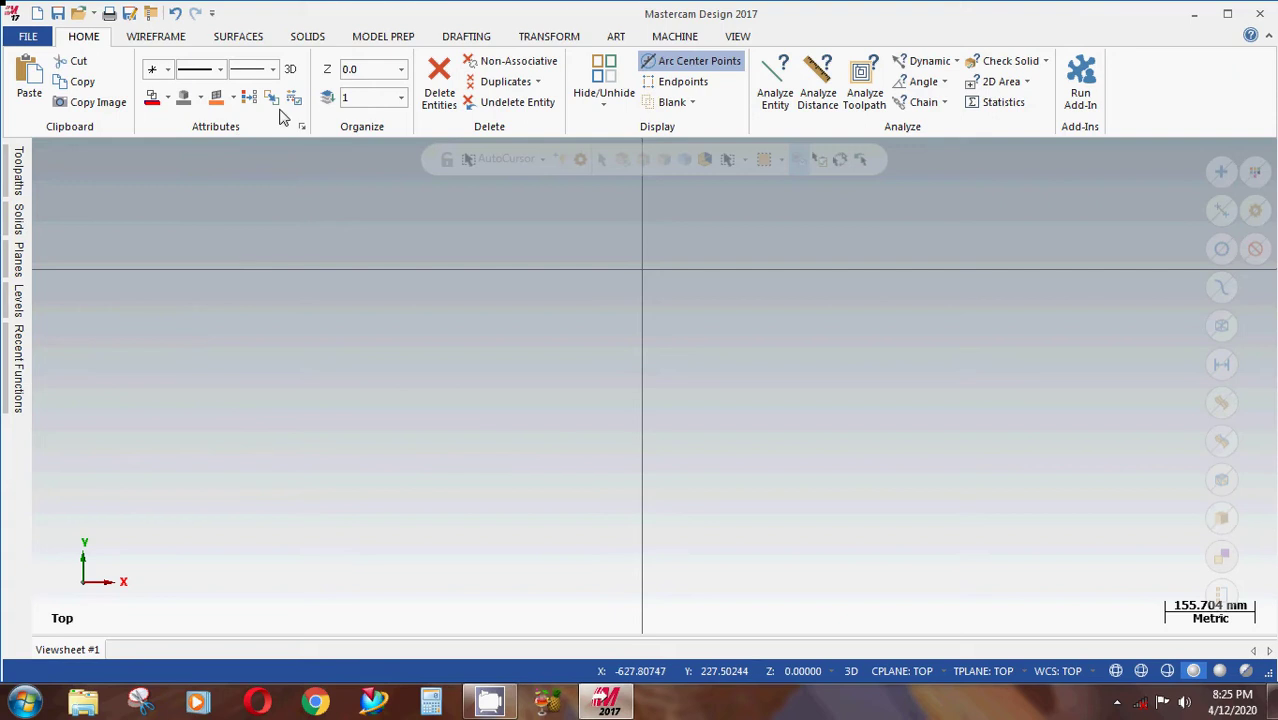
# Create five points scattered around the origin with the Point Position command in Point mode.
pyautogui.scroll(-1, 656, 258)
pyautogui.scroll(-1, 640, 250)
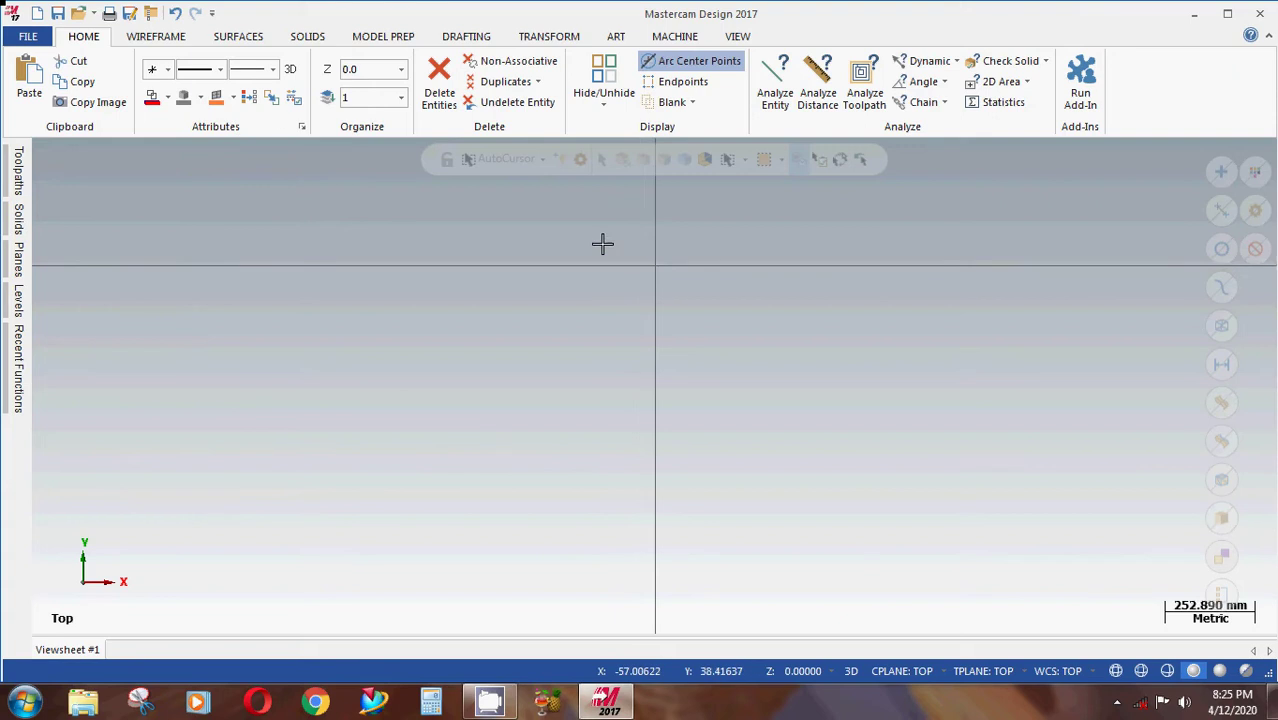
pyautogui.scroll(-1, 380, 213)
pyautogui.scroll(-1, 560, 275)
pyautogui.scroll(-1, 645, 285)
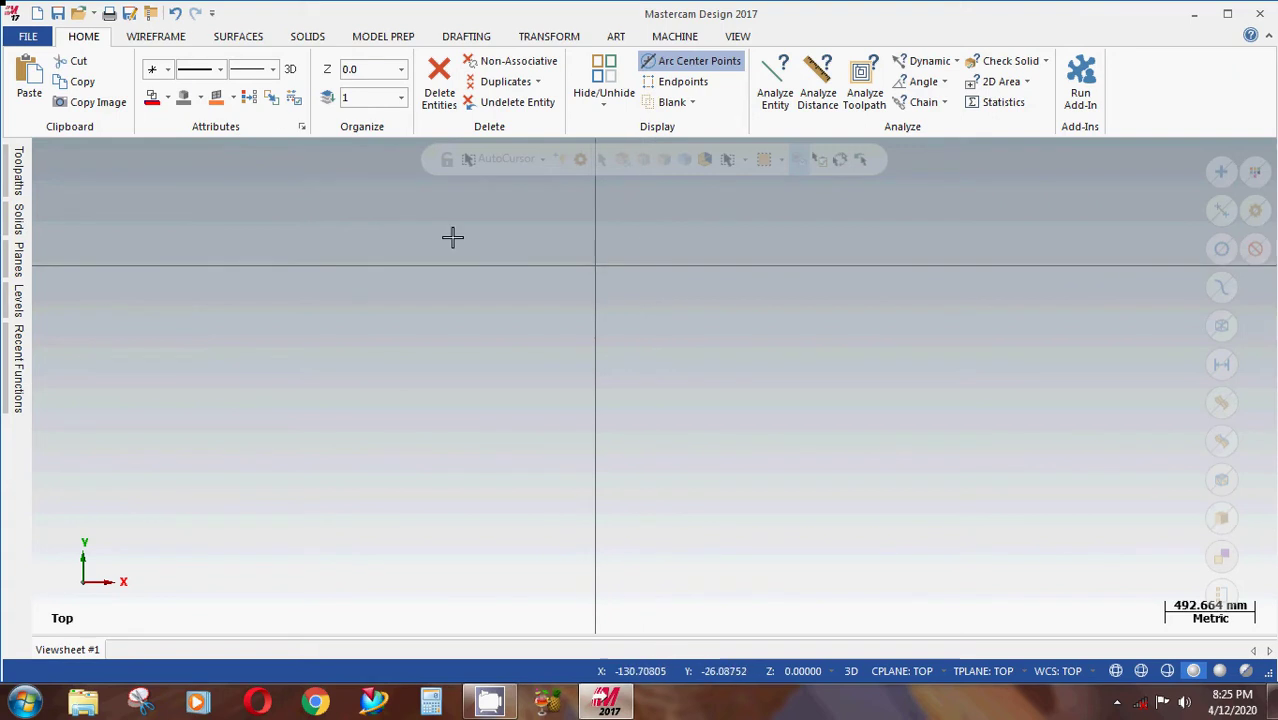
pyautogui.click(158, 38)
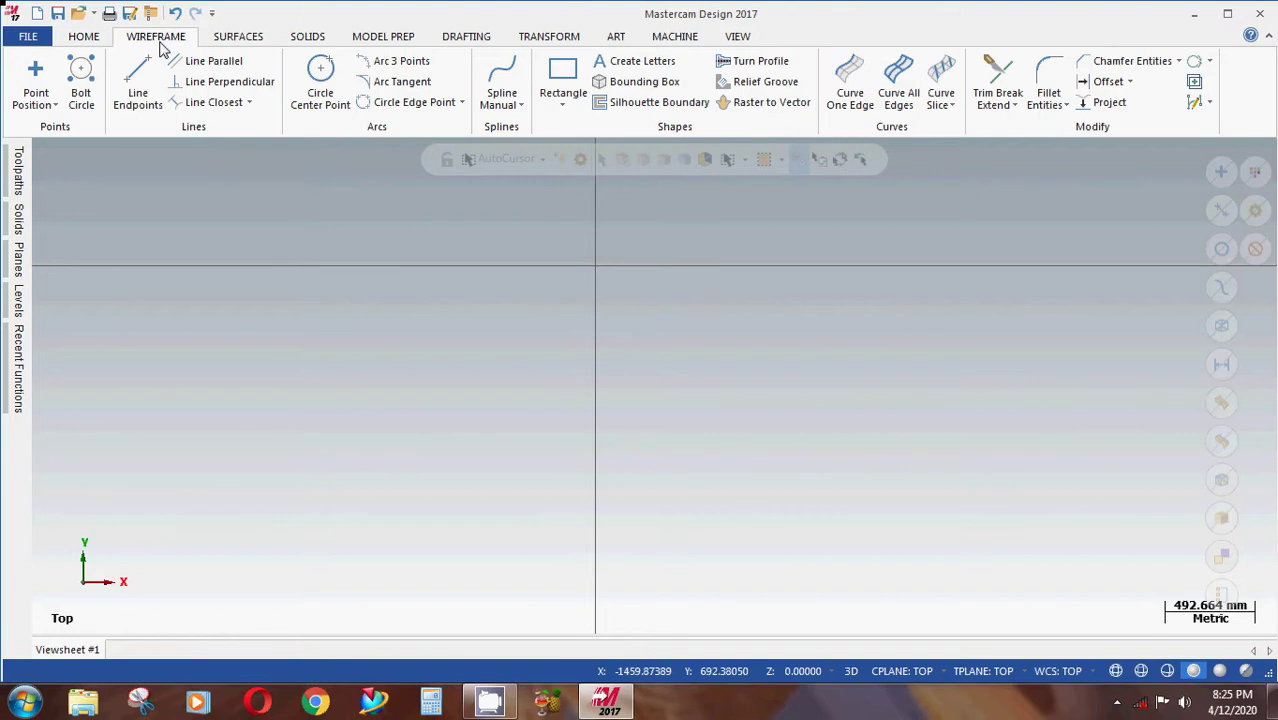
pyautogui.click(35, 78)
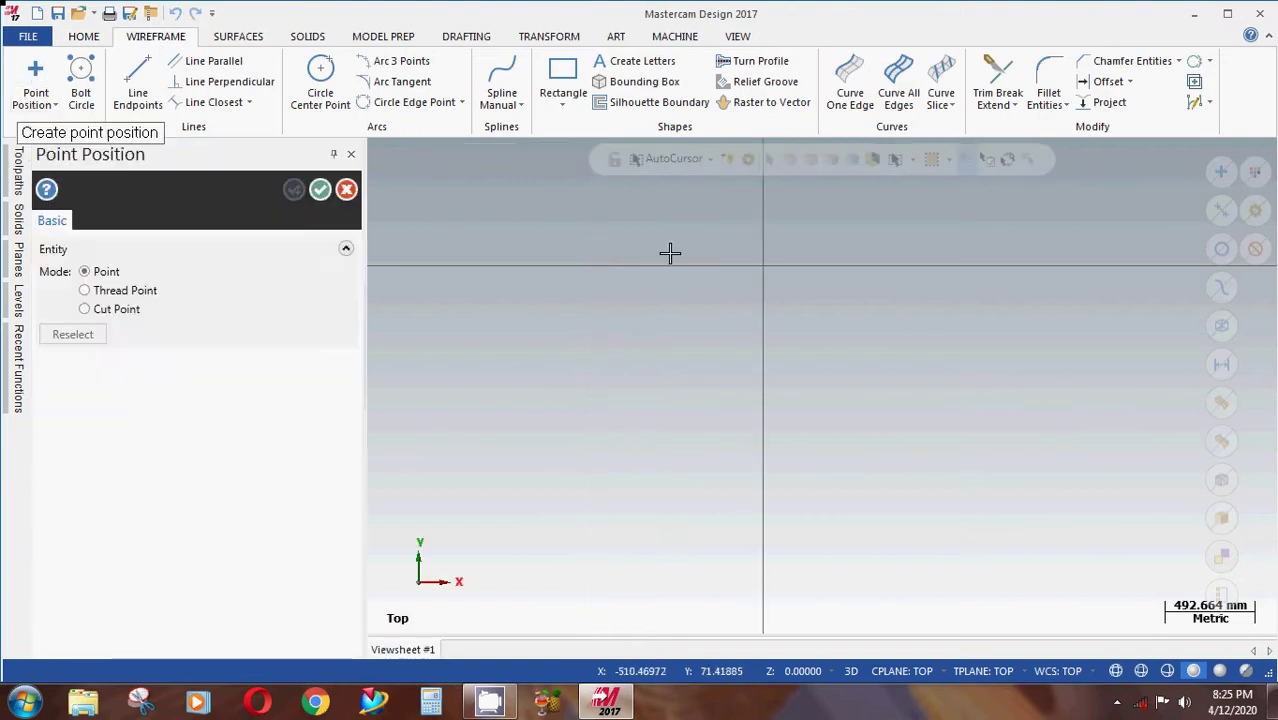
pyautogui.scroll(-1, 619, 229)
pyautogui.click(484, 192)
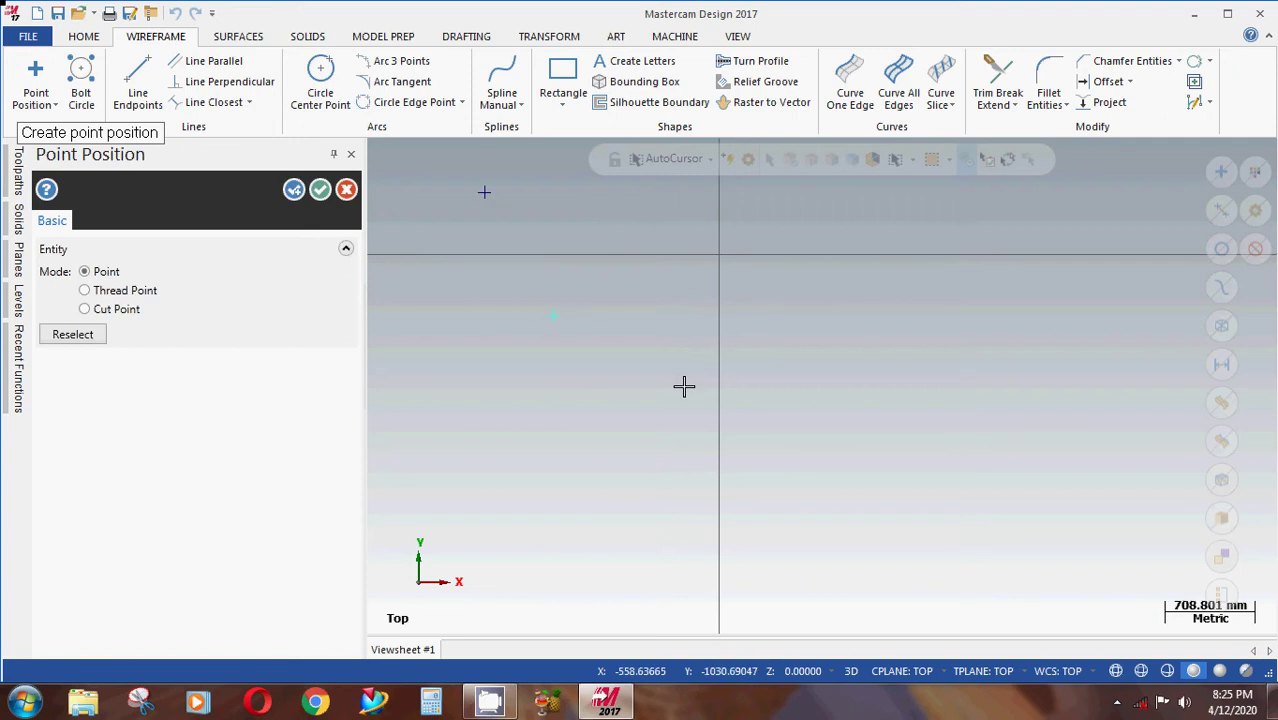
pyautogui.click(728, 381)
pyautogui.click(940, 376)
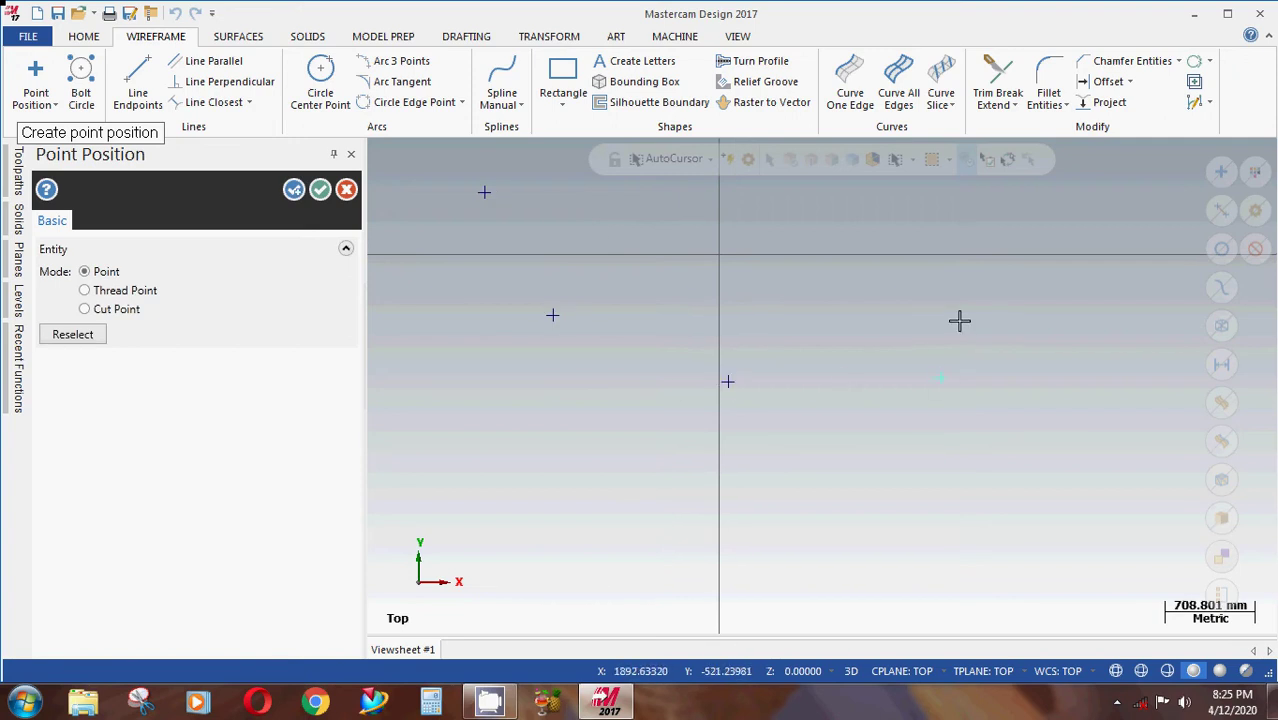
# Switch the point mode to Thread Point and place three thread points among the existing points.
pyautogui.click(84, 290)
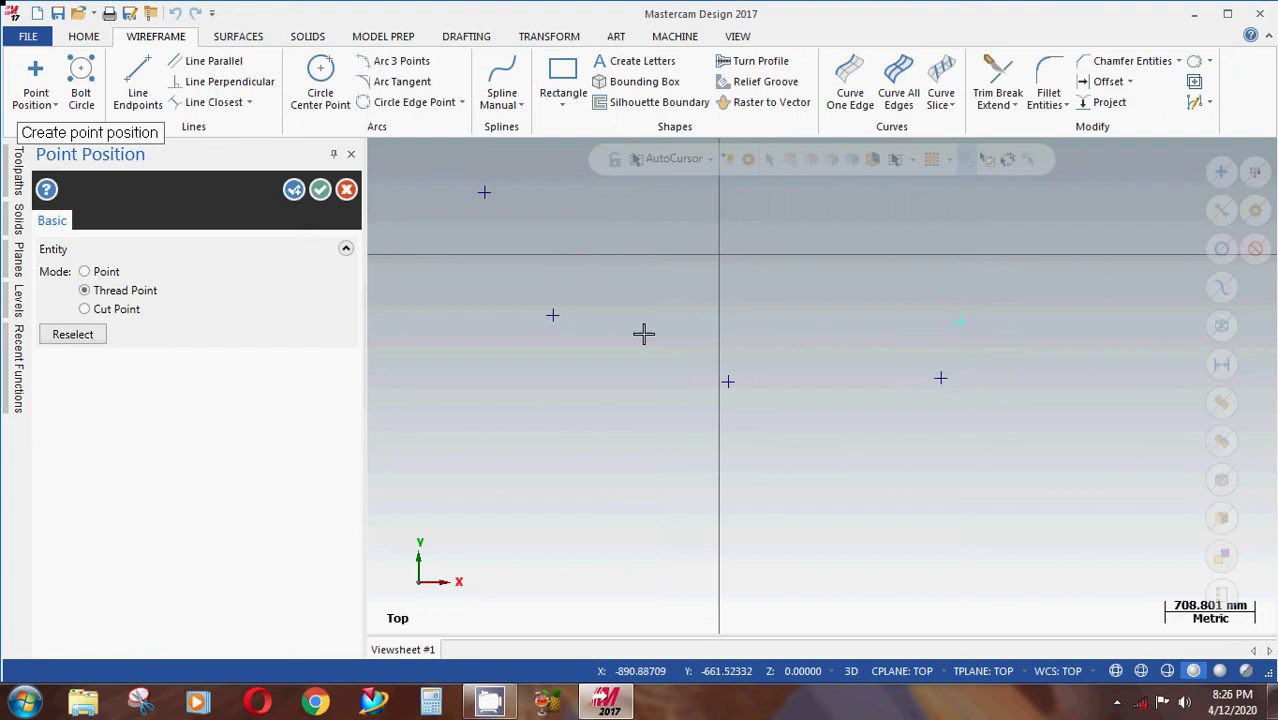
pyautogui.click(588, 427)
pyautogui.click(461, 345)
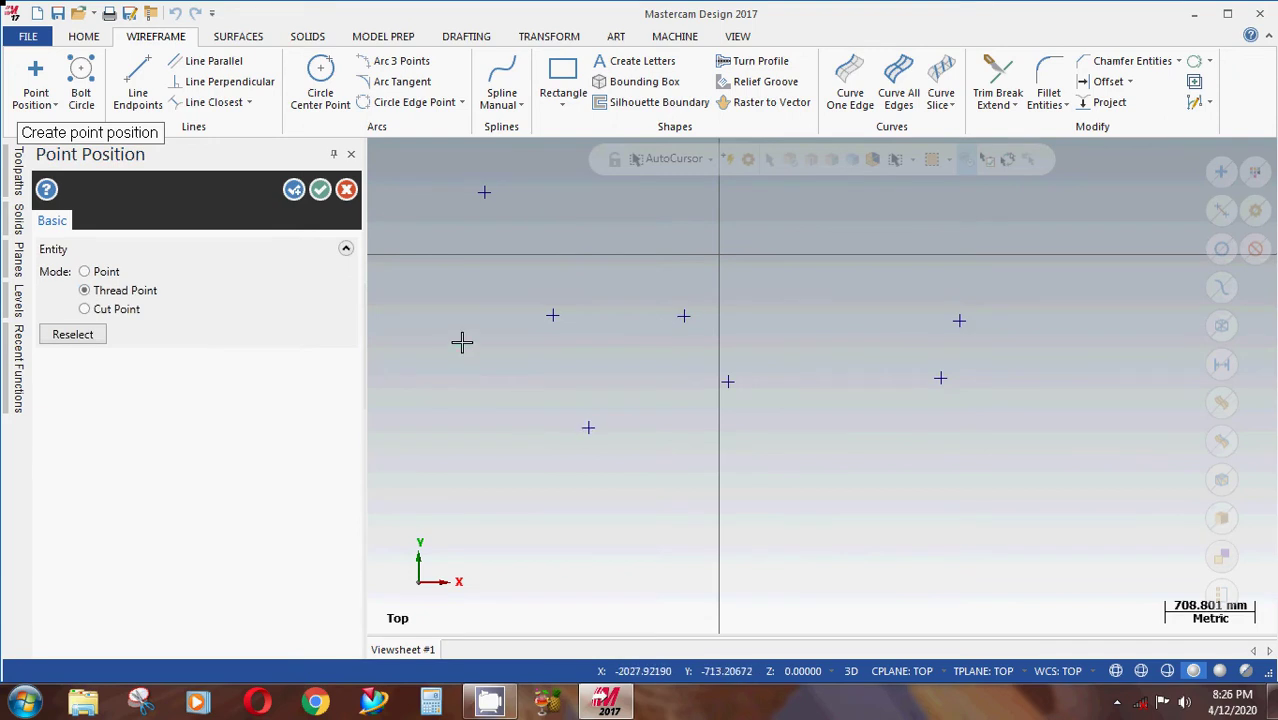
# Place six cut points, mostly below the existing points, and finish the Point Position command.
pyautogui.click(134, 310)
pyautogui.click(416, 342)
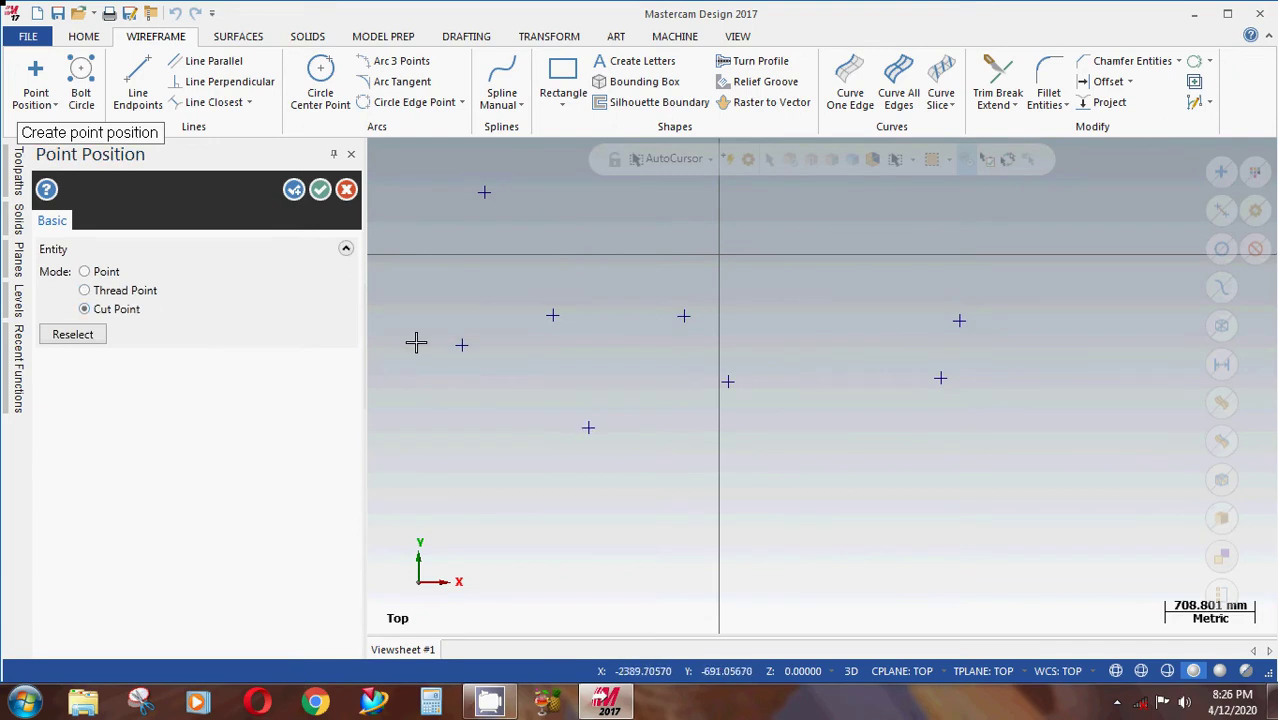
pyautogui.click(416, 436)
pyautogui.click(557, 520)
pyautogui.click(898, 561)
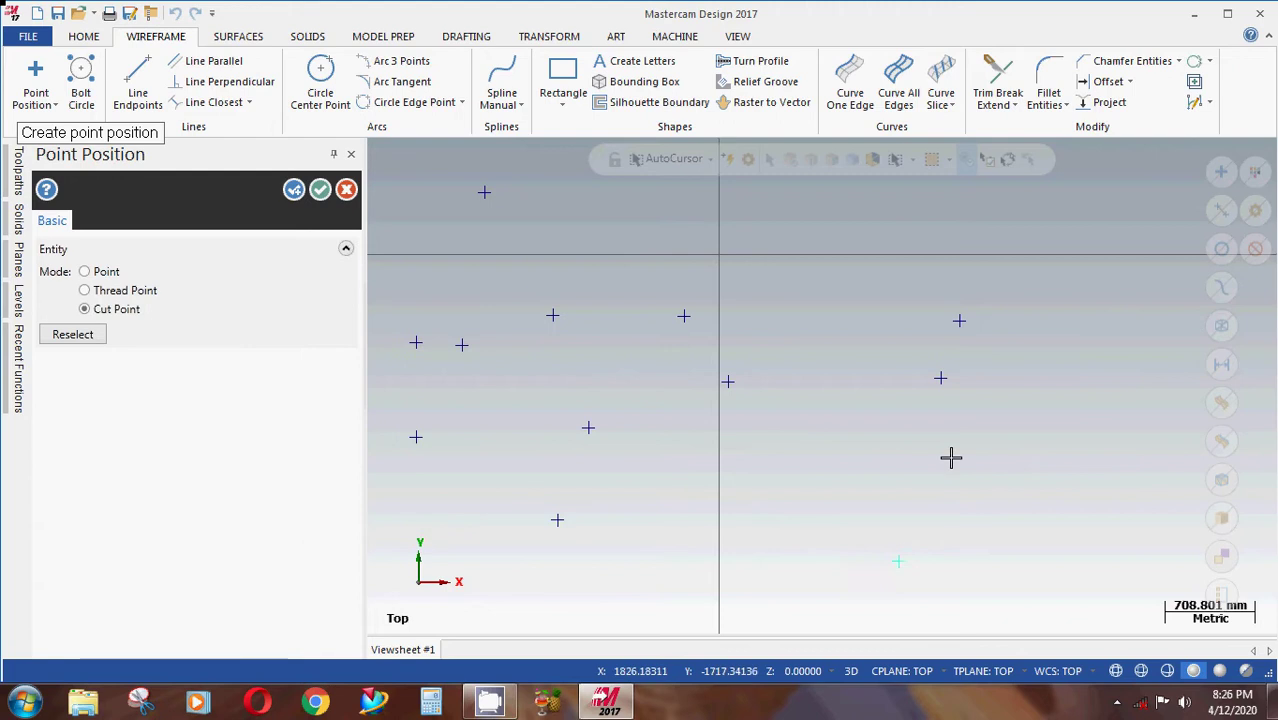
pyautogui.click(950, 457)
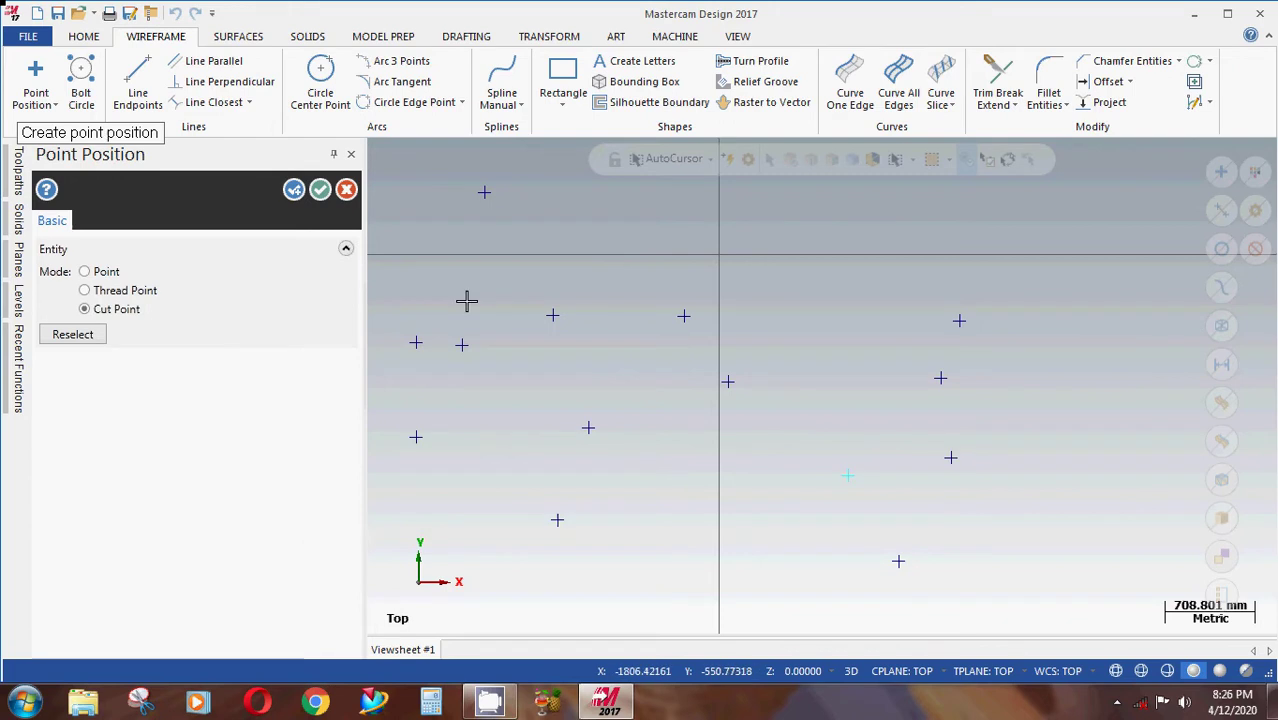
pyautogui.click(320, 190)
pyautogui.scroll(-5, 651, 302)
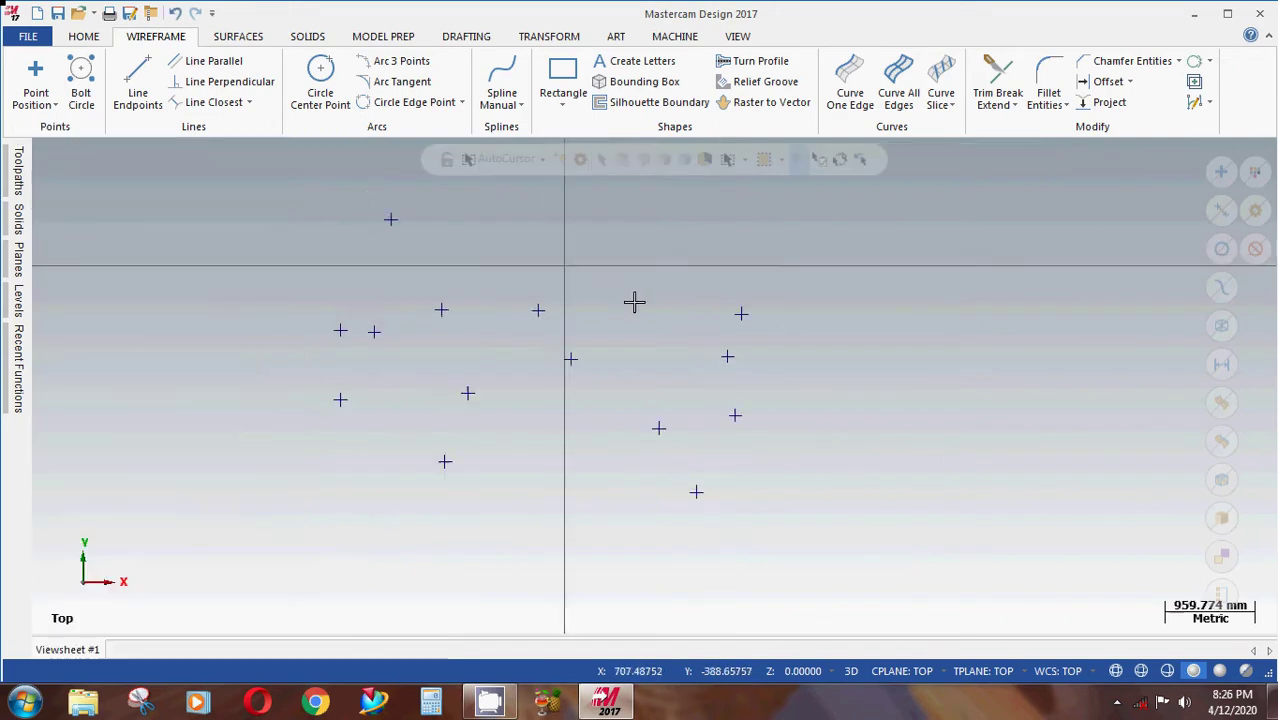
pyautogui.scroll(2, 615, 340)
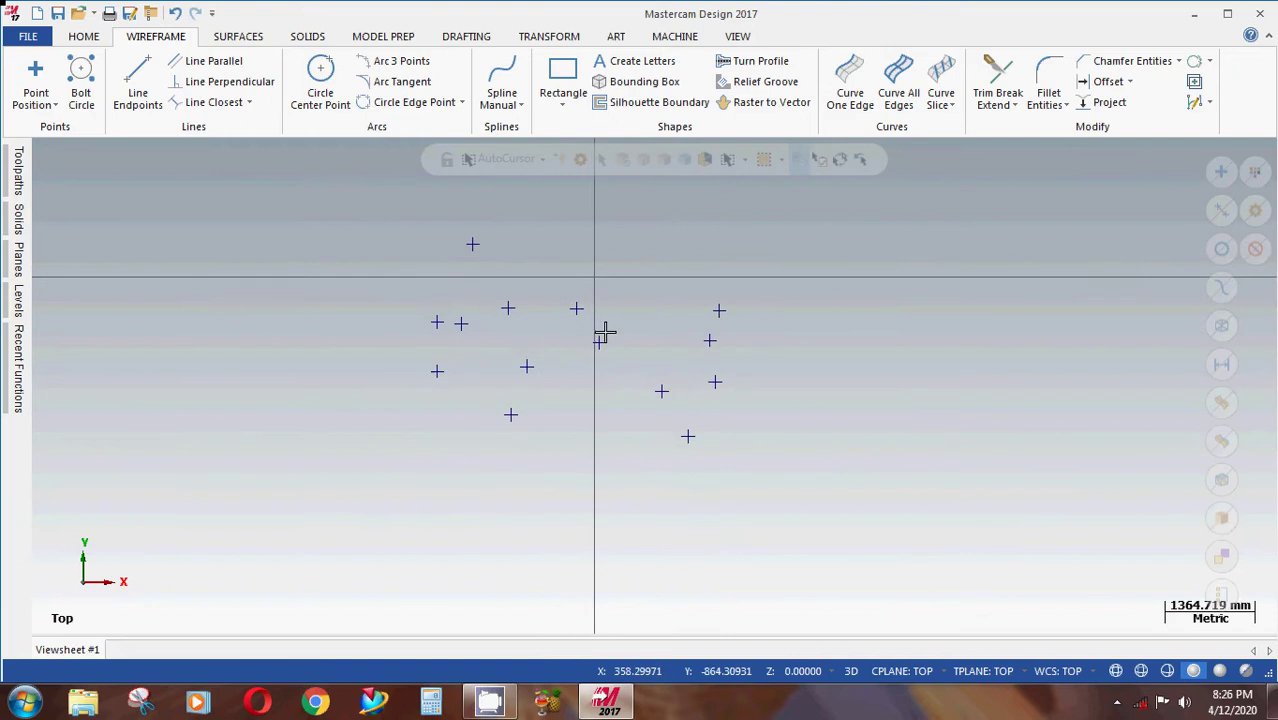
# Review the level, color and style assigned to points in the Entity Attributes Manager against the placed points.
pyautogui.scroll(2, 455, 242)
pyautogui.scroll(1, 555, 290)
pyautogui.scroll(-2, 551, 251)
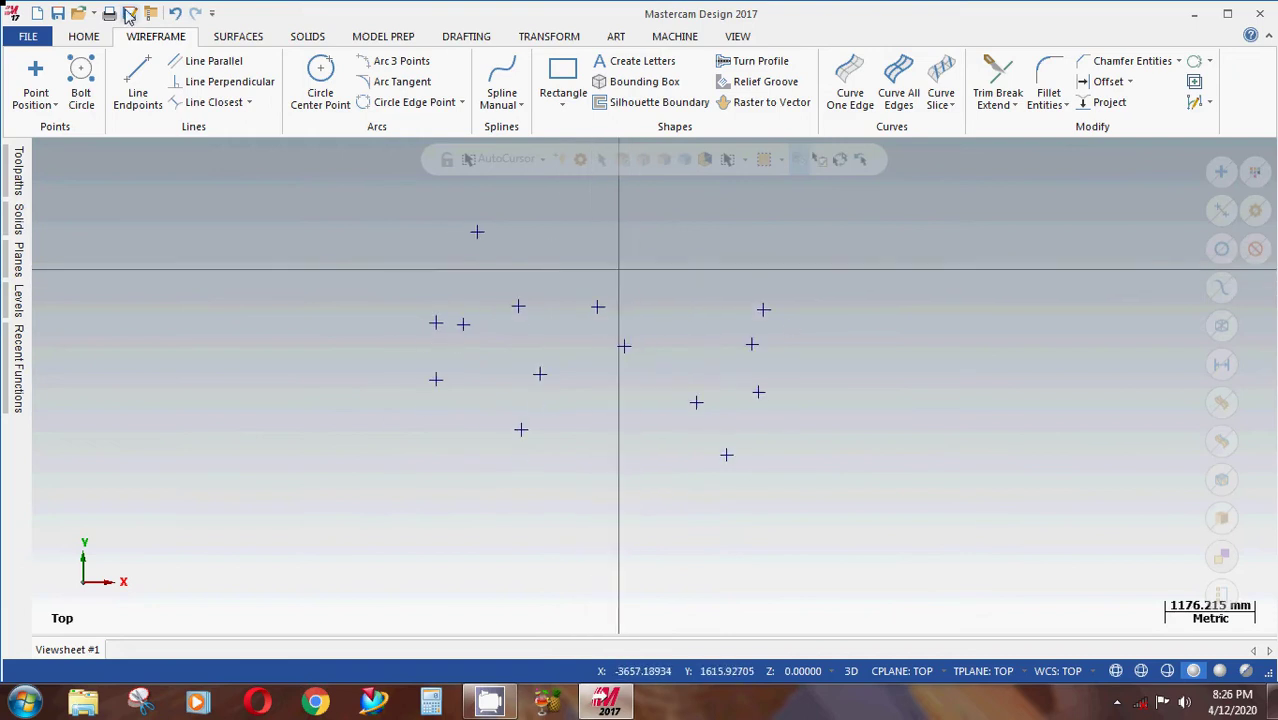
pyautogui.click(84, 36)
pyautogui.click(301, 126)
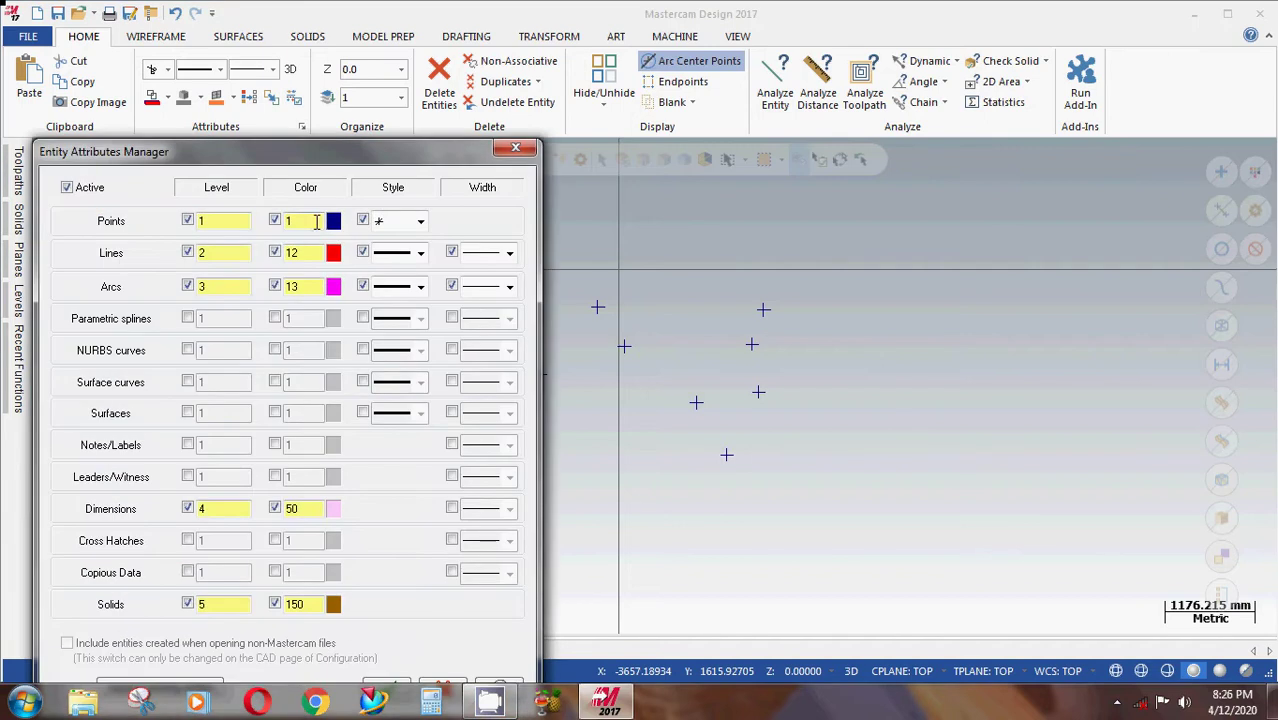
pyautogui.moveTo(398, 160); pyautogui.dragTo(374, 38)
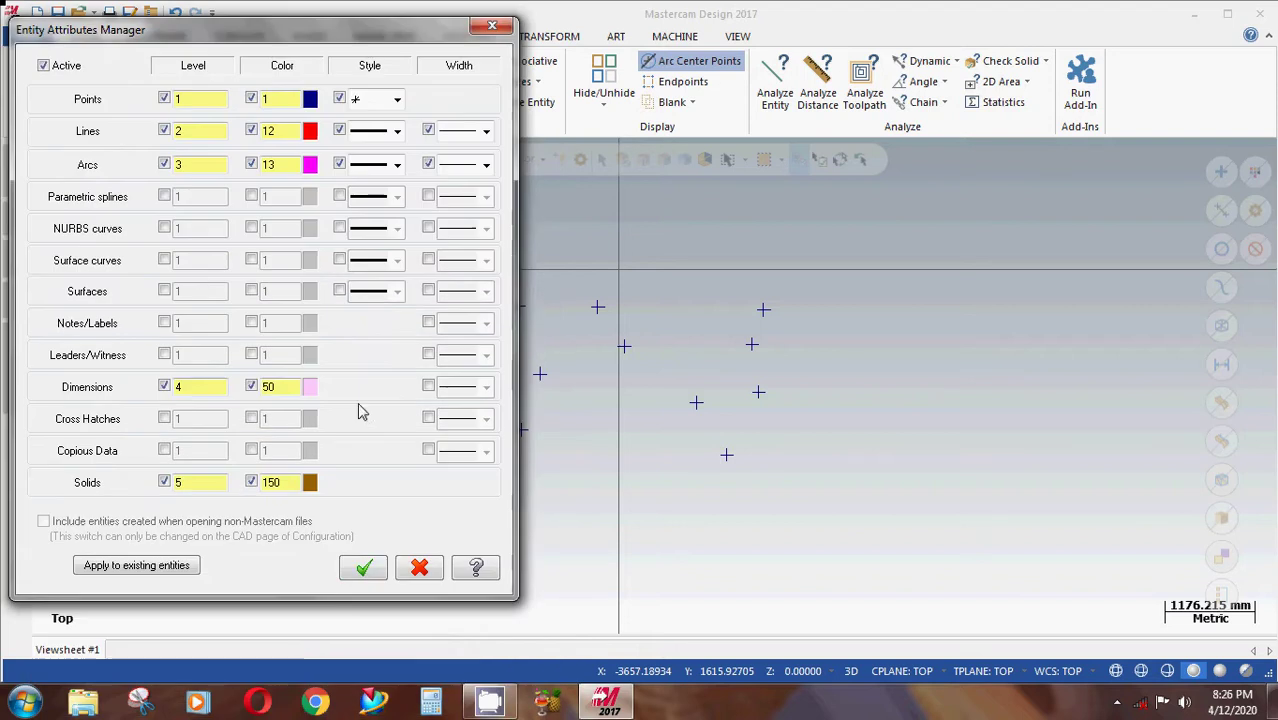
pyautogui.click(363, 570)
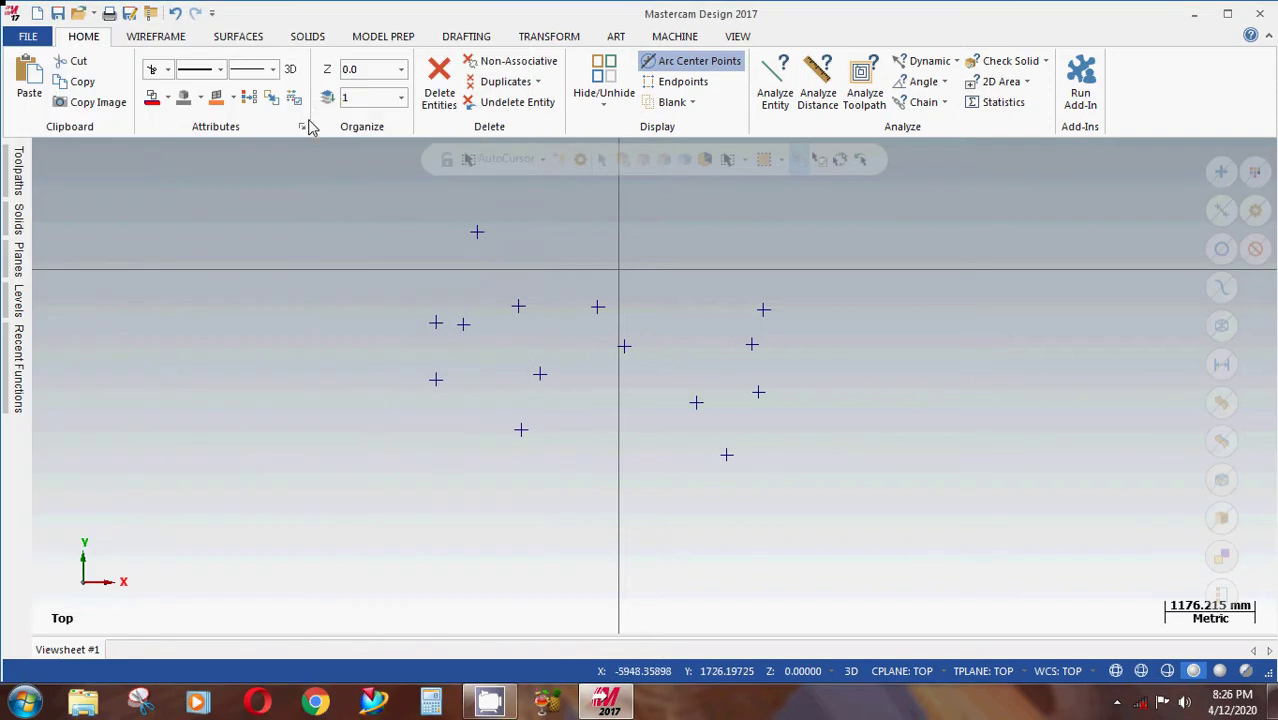
# Draw a vertical line about 3418 mm long beside the points and a horizontal line from its lower end beneath them with Line Endpoints.
pyautogui.click(155, 36)
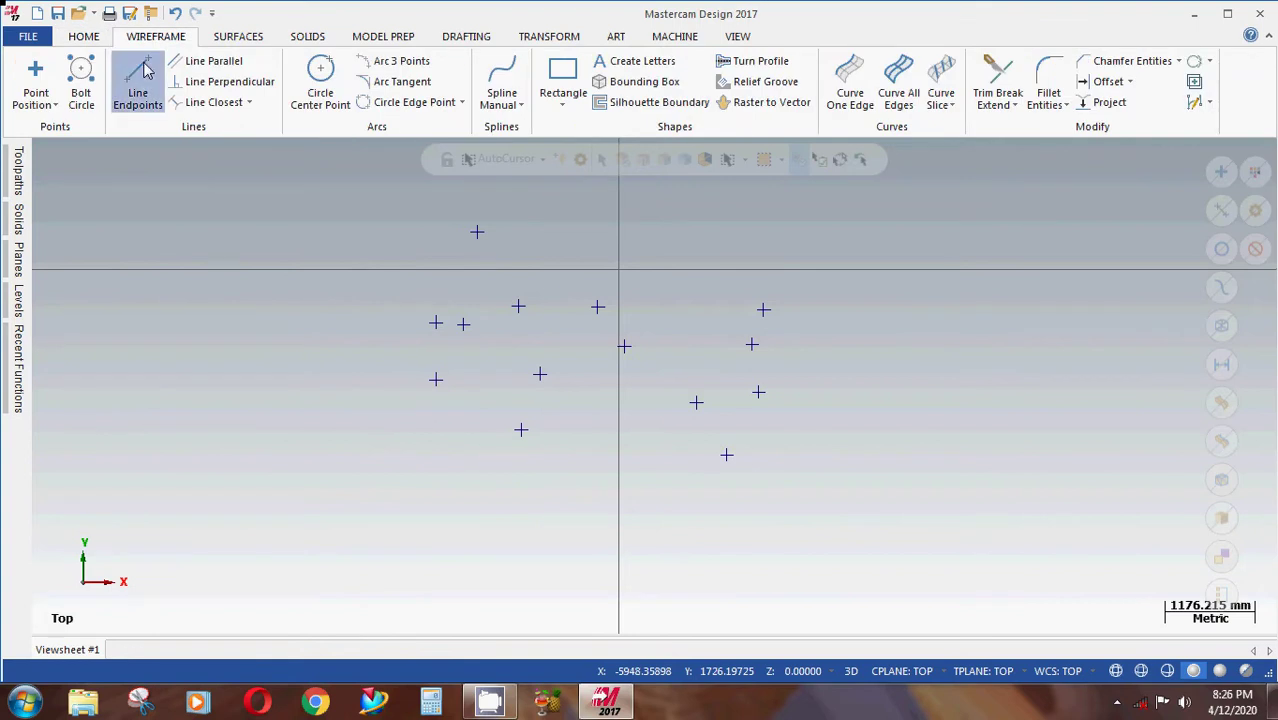
pyautogui.click(143, 72)
pyautogui.click(486, 262)
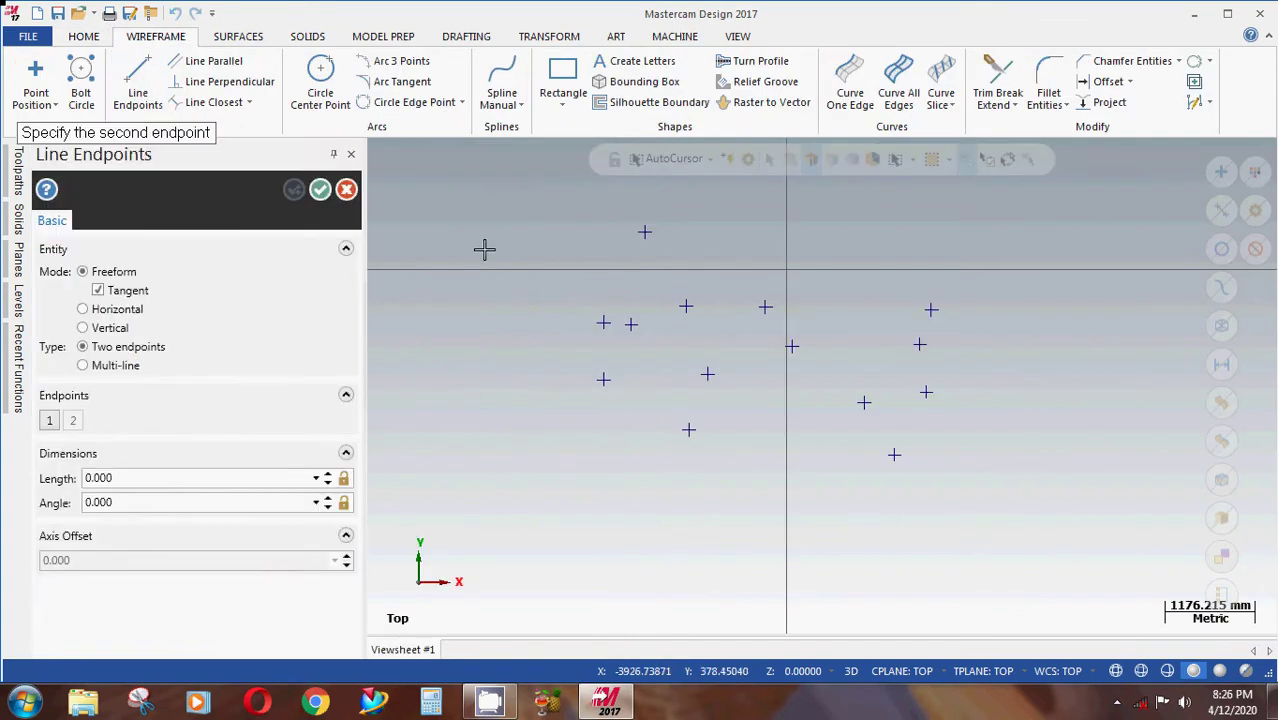
pyautogui.click(490, 503)
pyautogui.scroll(-3, 516, 245)
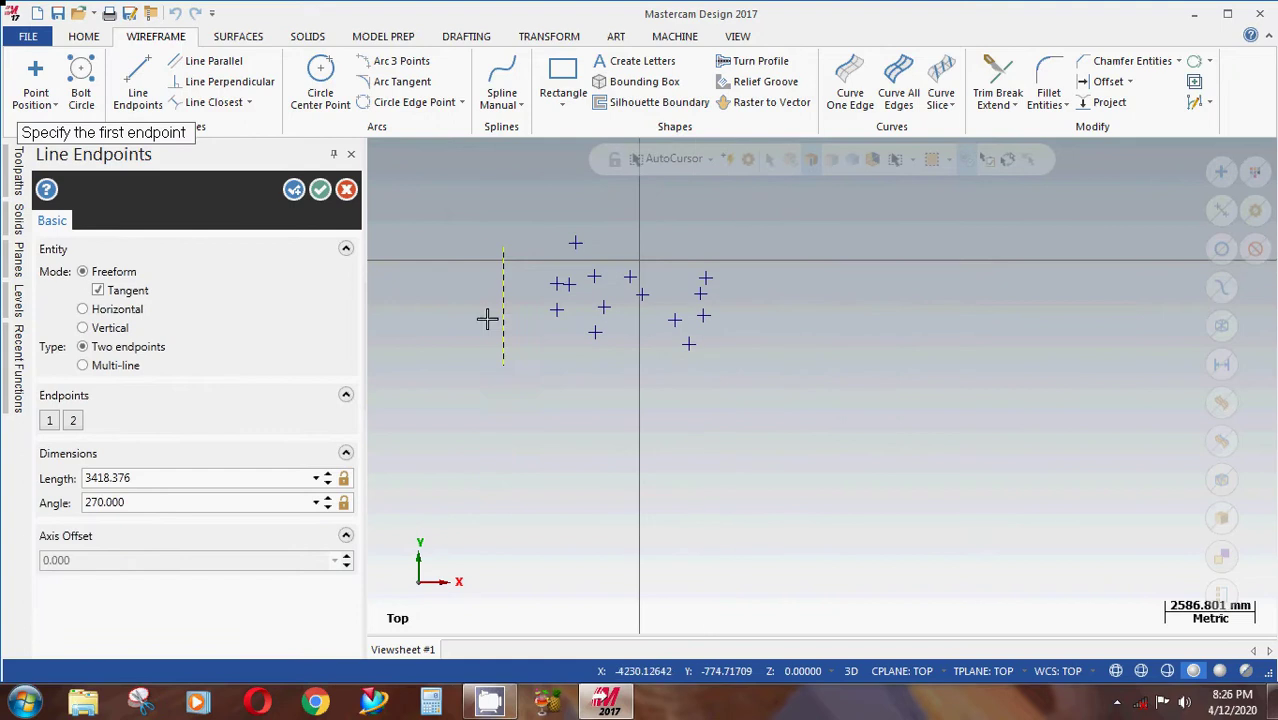
pyautogui.click(505, 365)
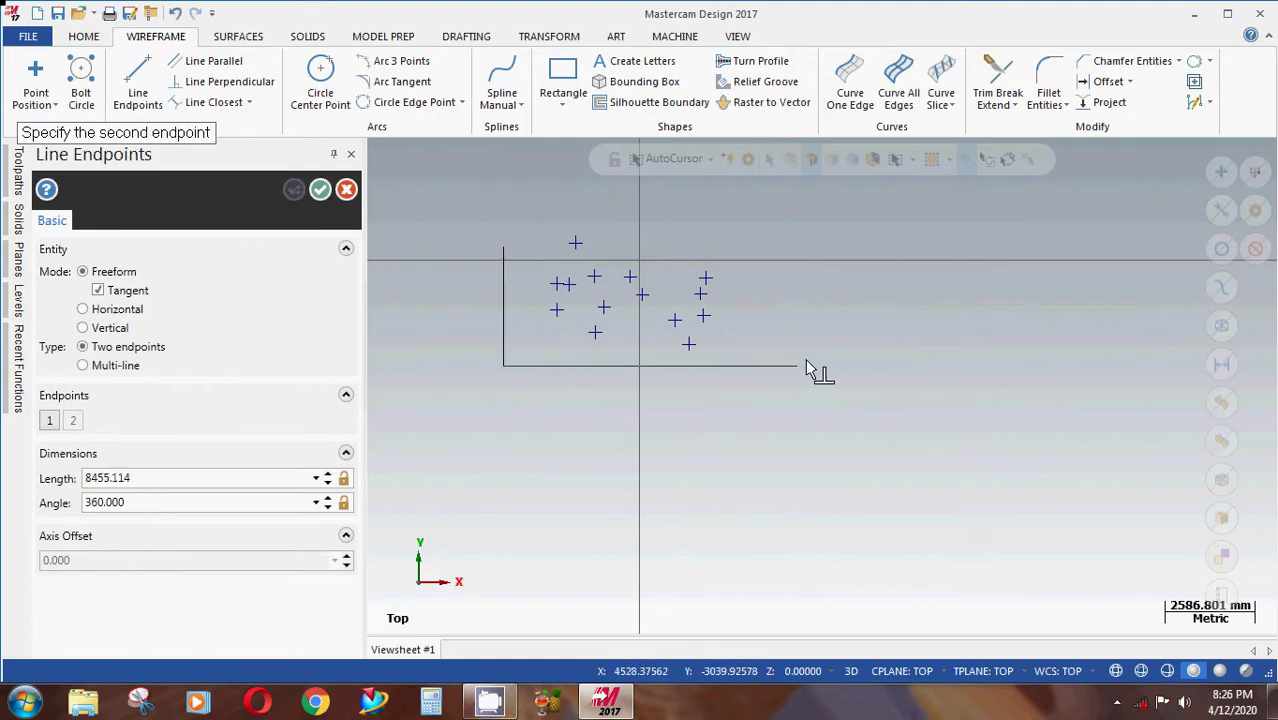
pyautogui.click(805, 365)
# Draw a short line about 1424 mm long at 60° and a separate vertical line about 5201 mm long, and finish Line Endpoints.
pyautogui.click(840, 296)
pyautogui.click(857, 260)
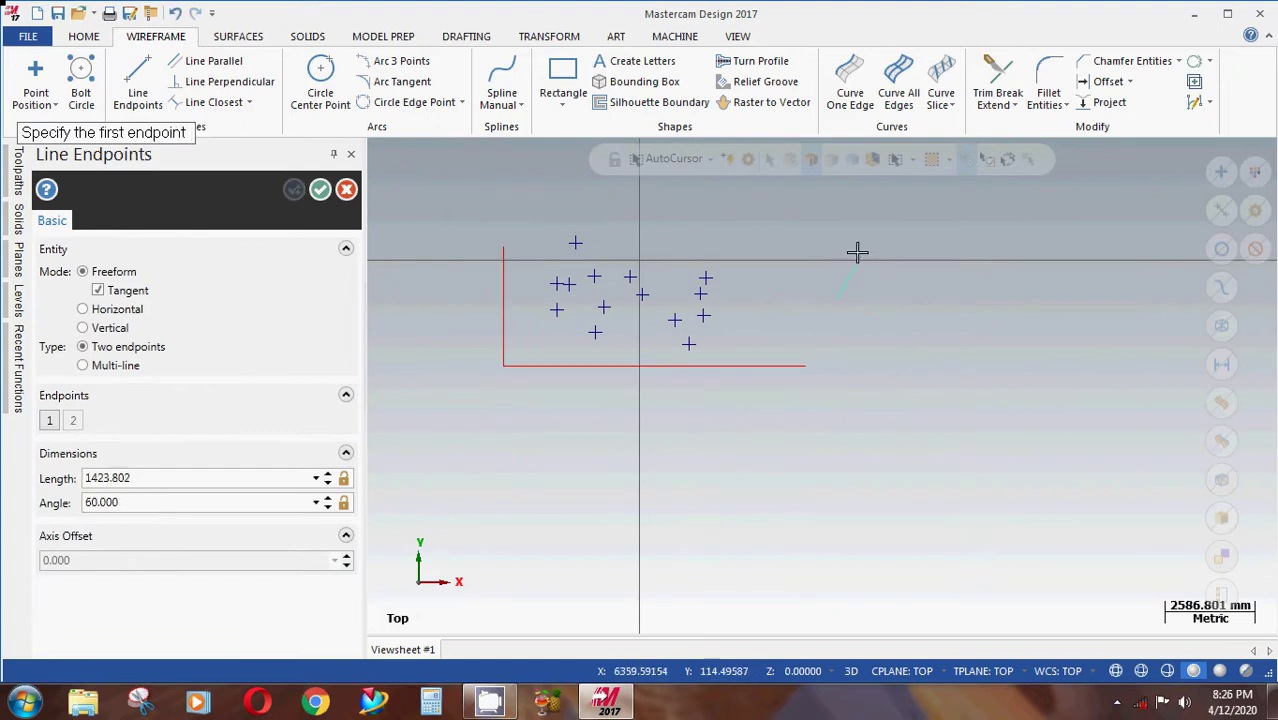
pyautogui.click(935, 432)
pyautogui.click(936, 254)
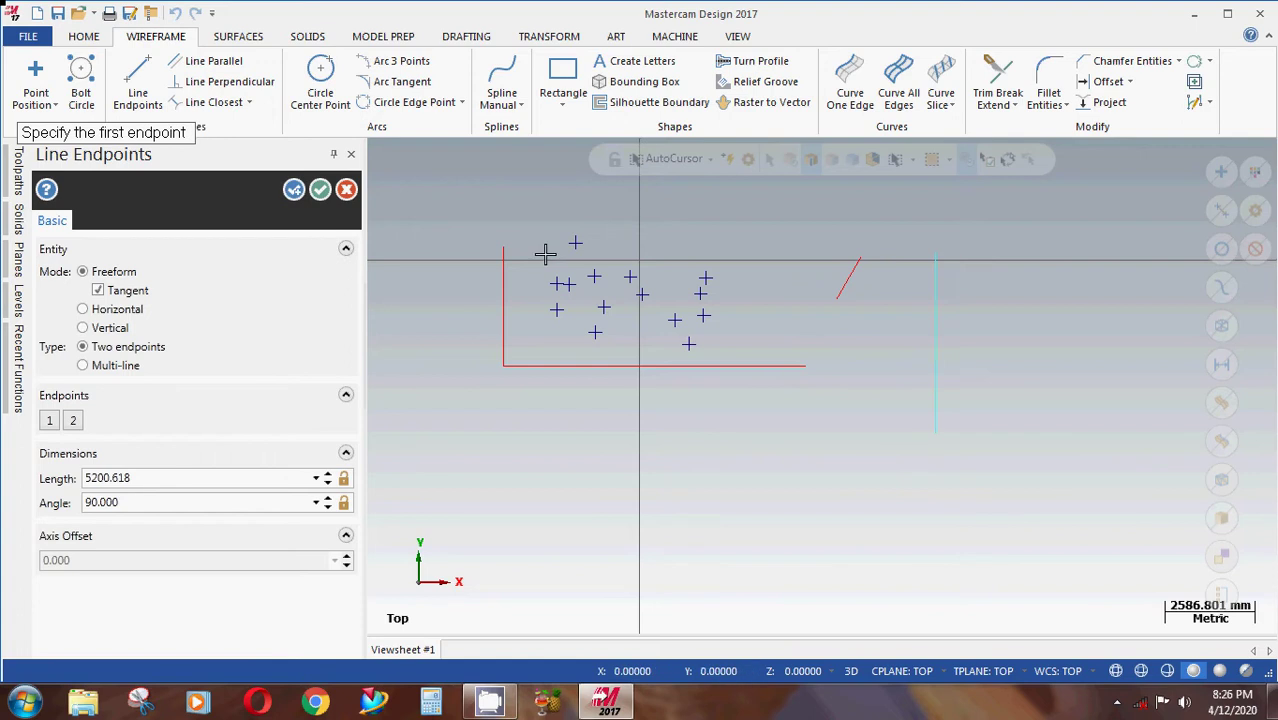
pyautogui.click(312, 196)
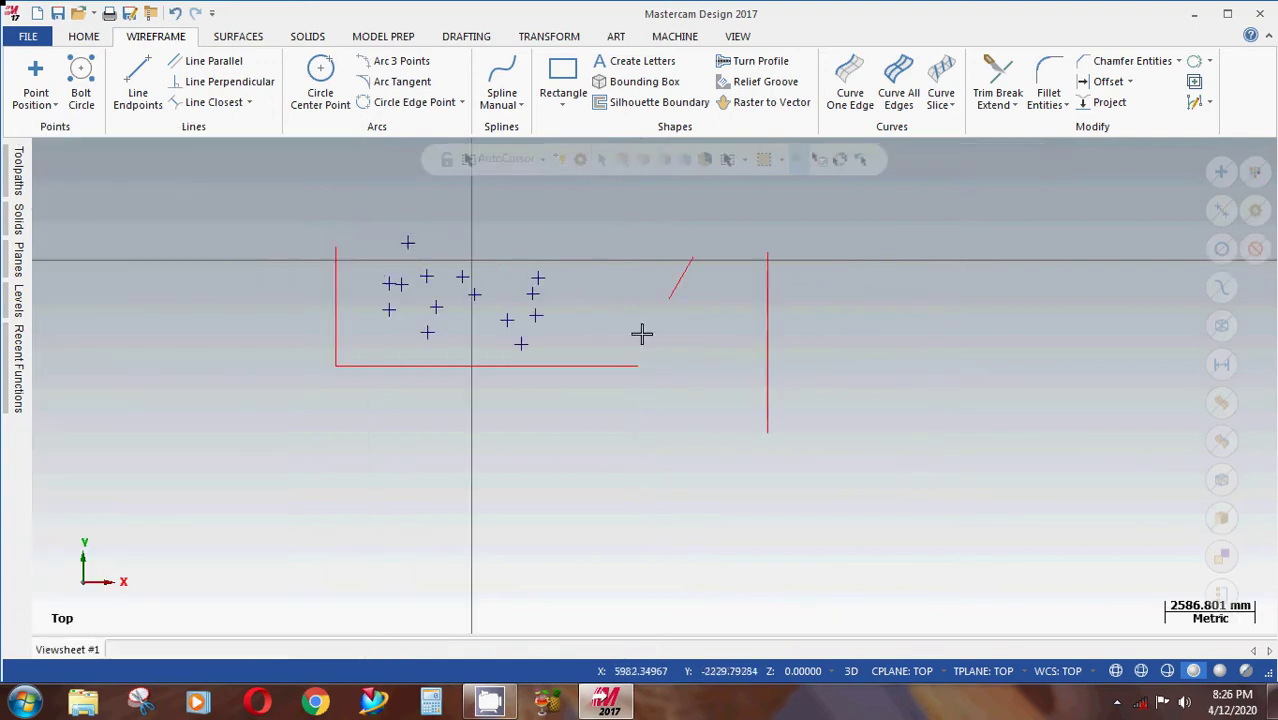
# Inspect the drawn lines and review the line and arc attributes in the Entity Attributes Manager.
pyautogui.scroll(2, 360, 300)
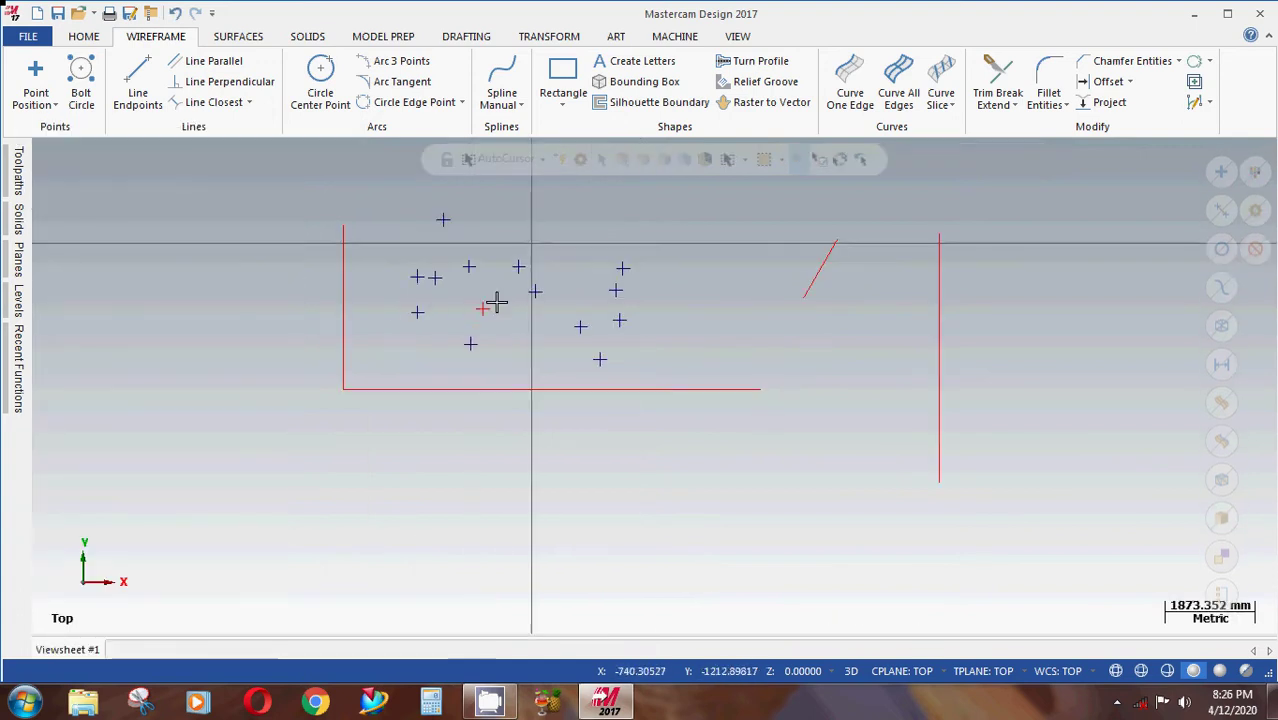
pyautogui.scroll(1, 541, 311)
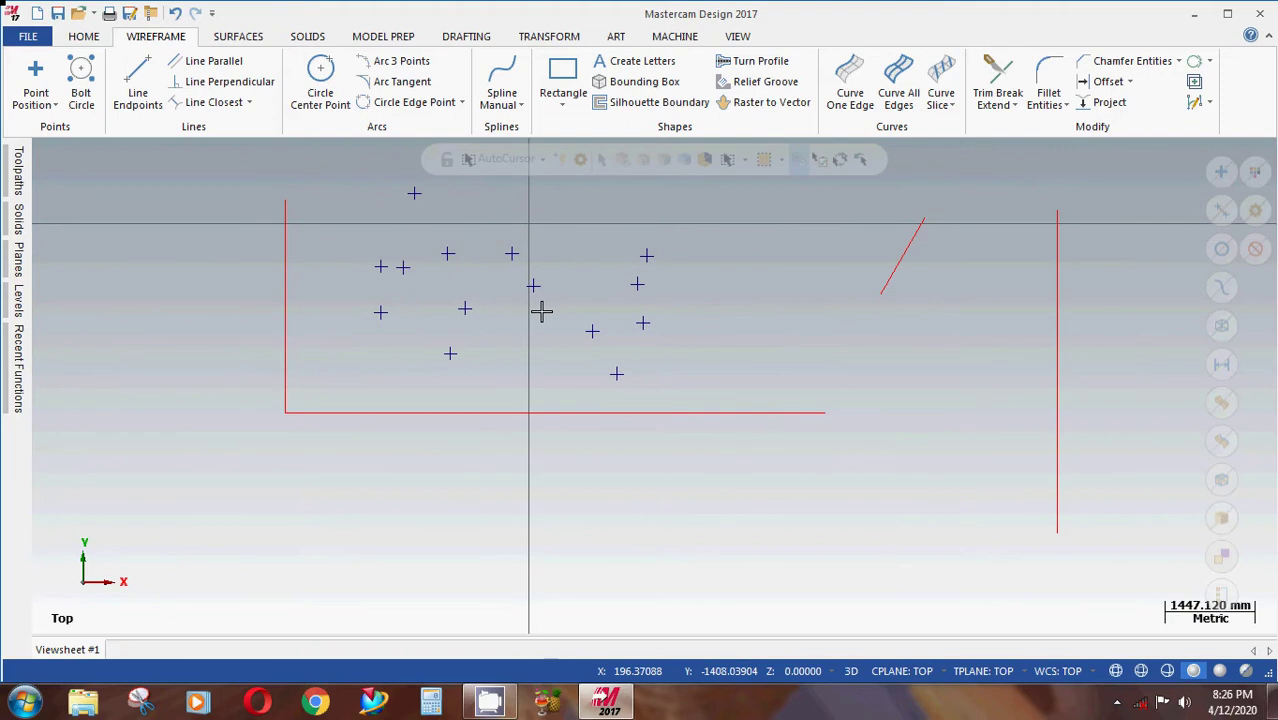
pyautogui.scroll(-3, 541, 311)
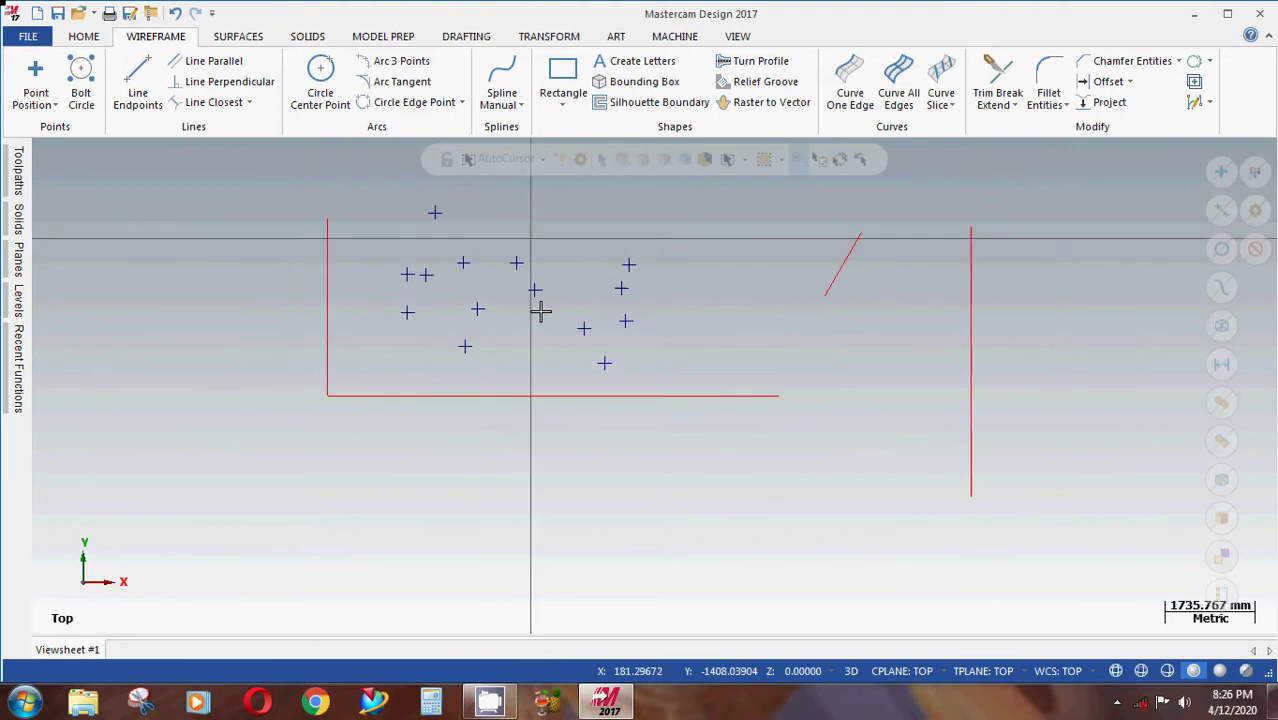
pyautogui.click(83, 36)
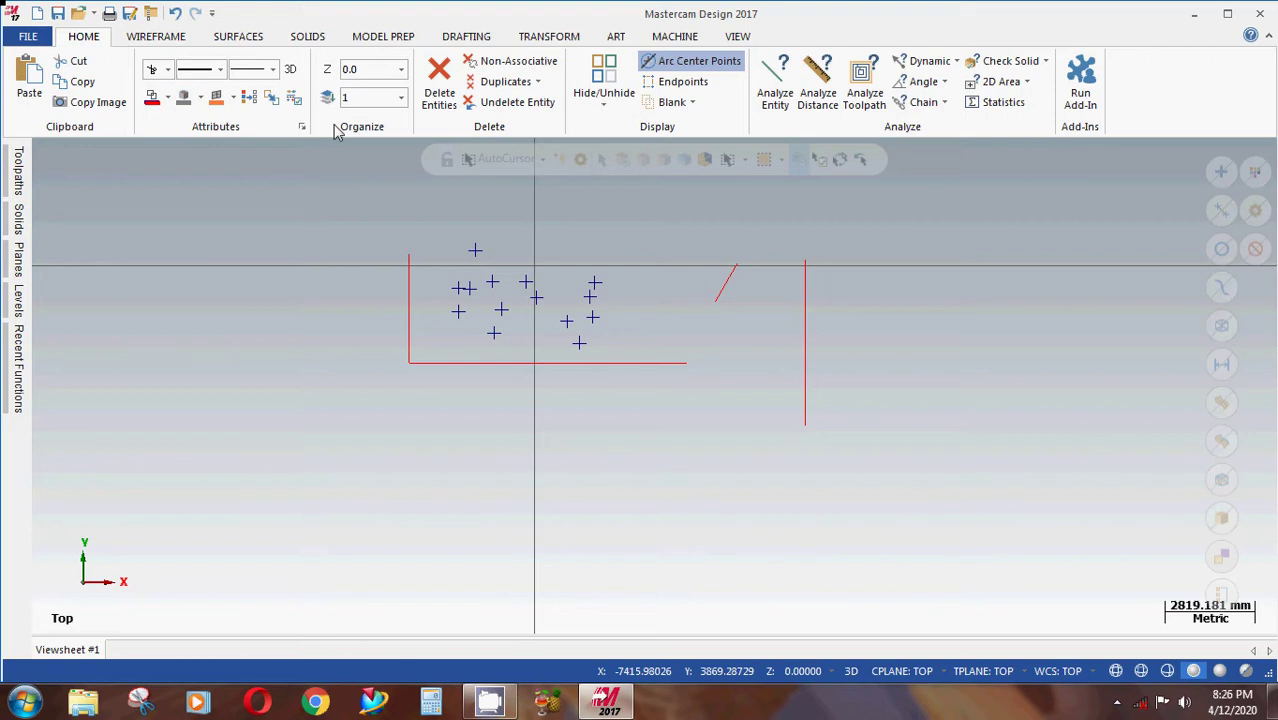
pyautogui.click(302, 127)
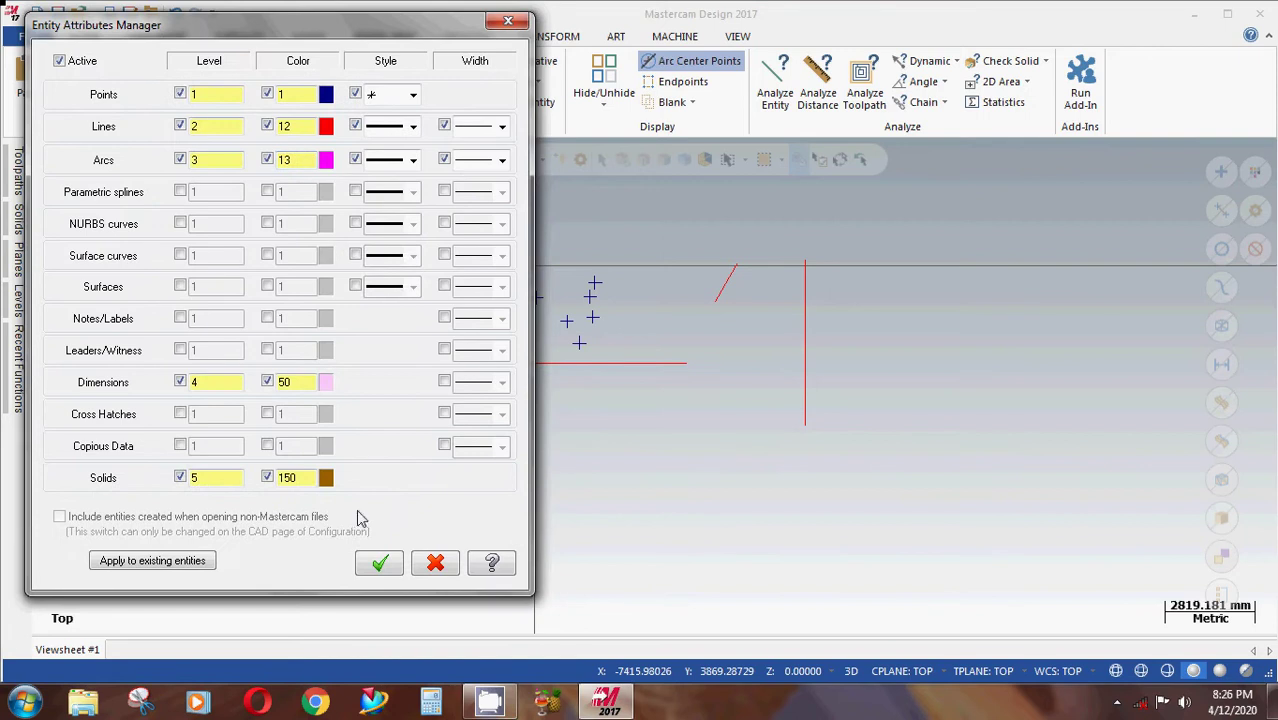
pyautogui.click(381, 564)
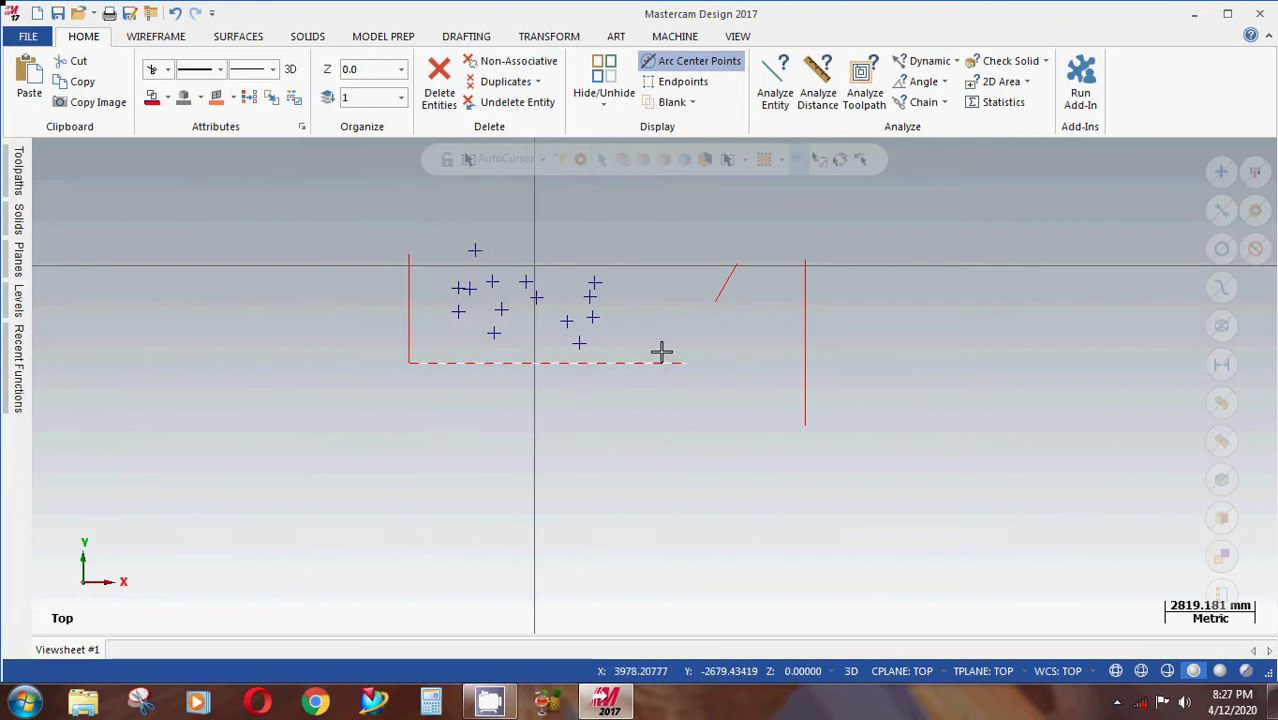
# Draw a circle centered on the origin with a radius of about 5178 mm, enclosing the points, using Circle Center Point.
pyautogui.scroll(-1, 661, 351)
pyautogui.click(157, 36)
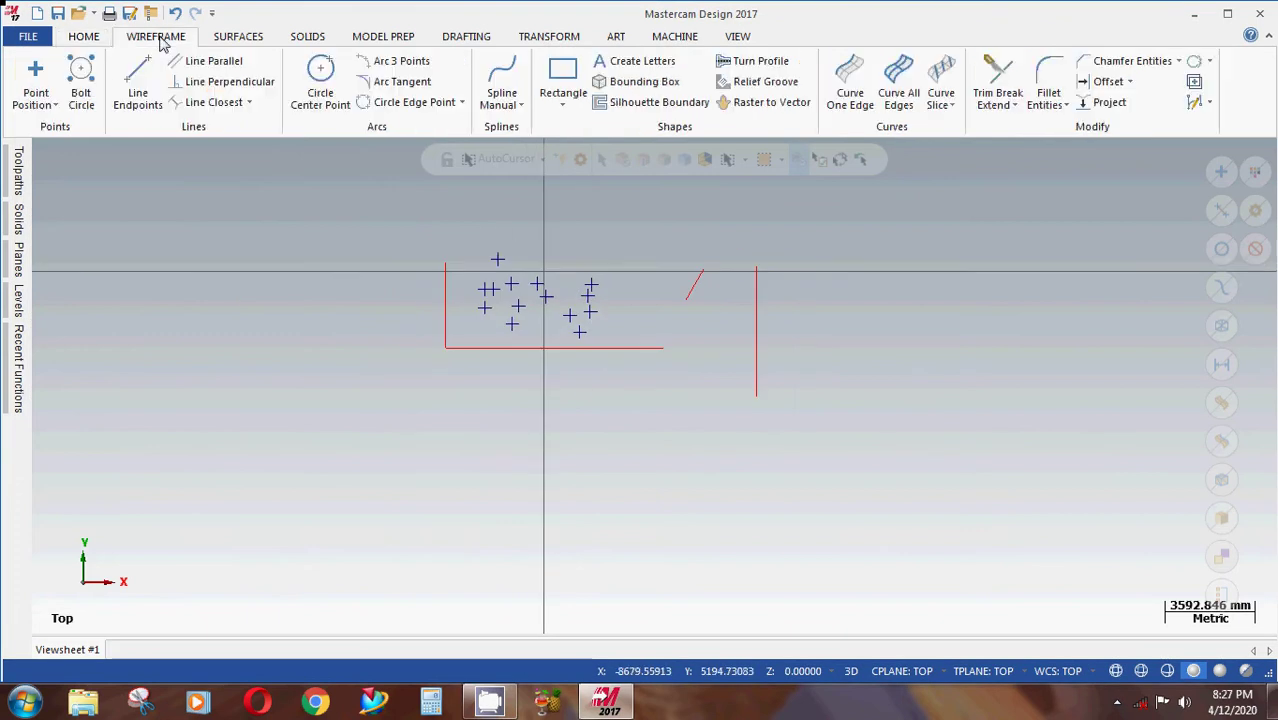
pyautogui.click(318, 73)
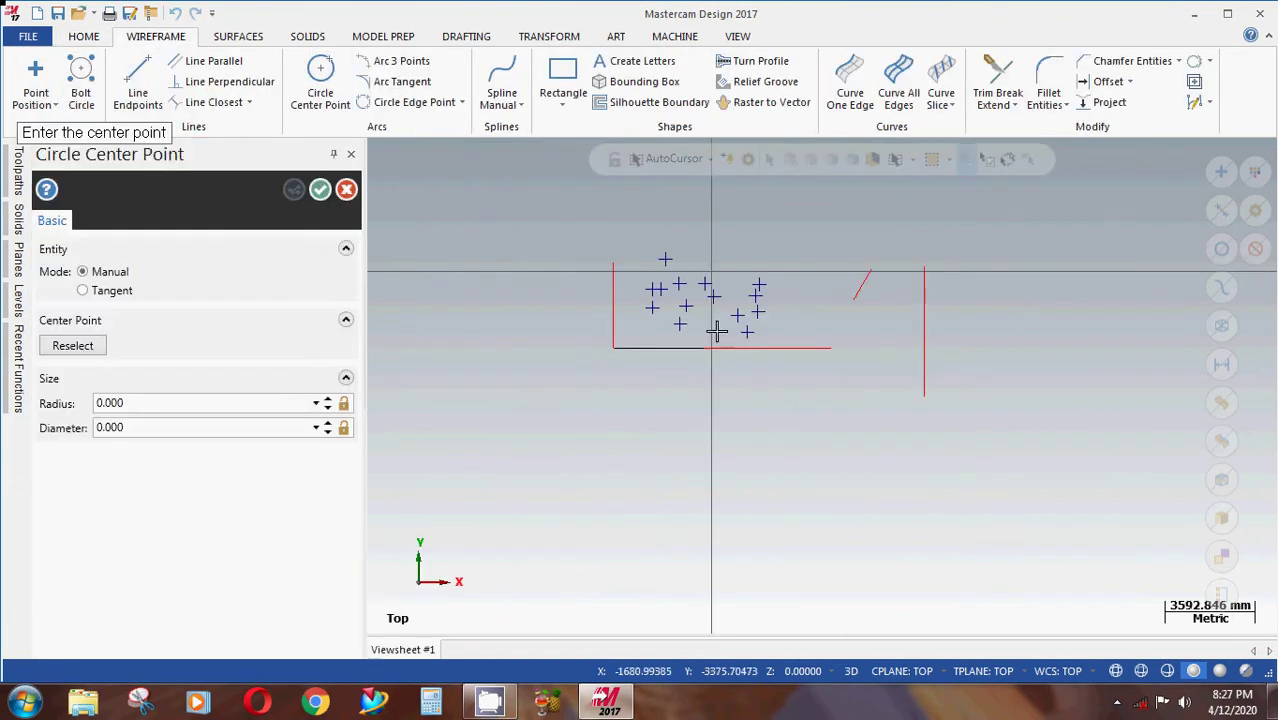
pyautogui.click(714, 271)
pyautogui.click(671, 395)
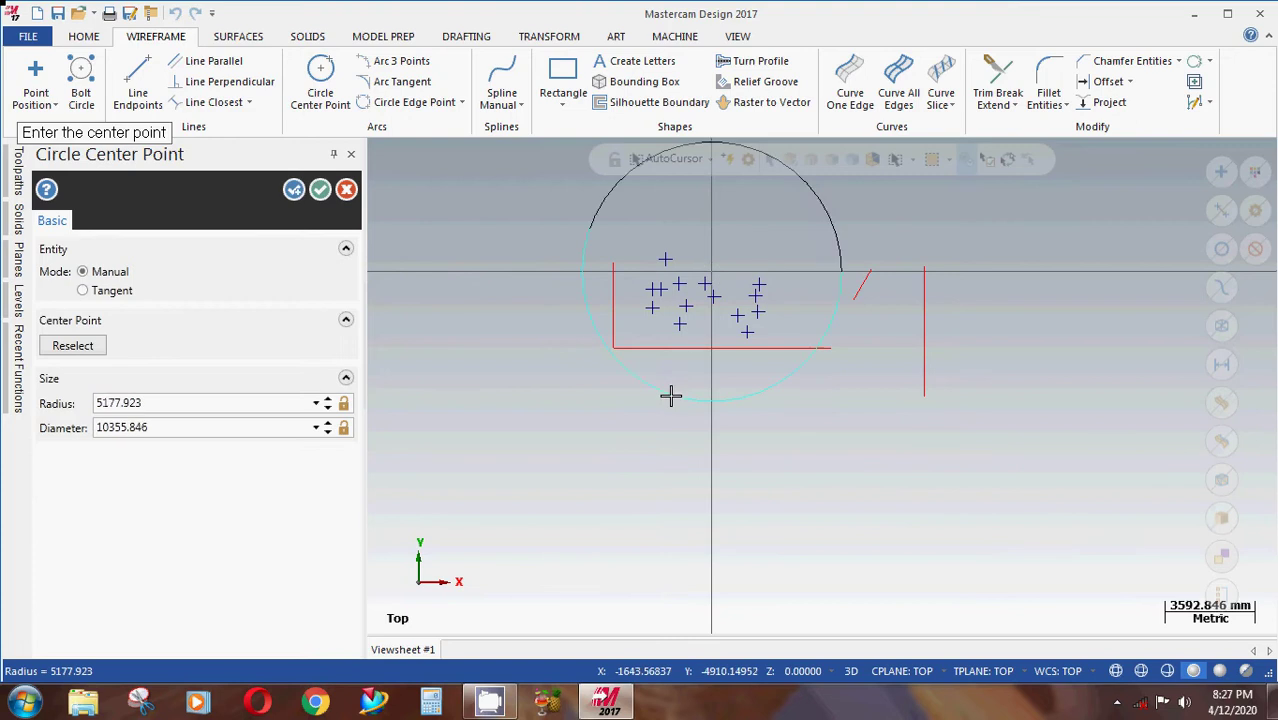
pyautogui.press('Escape')
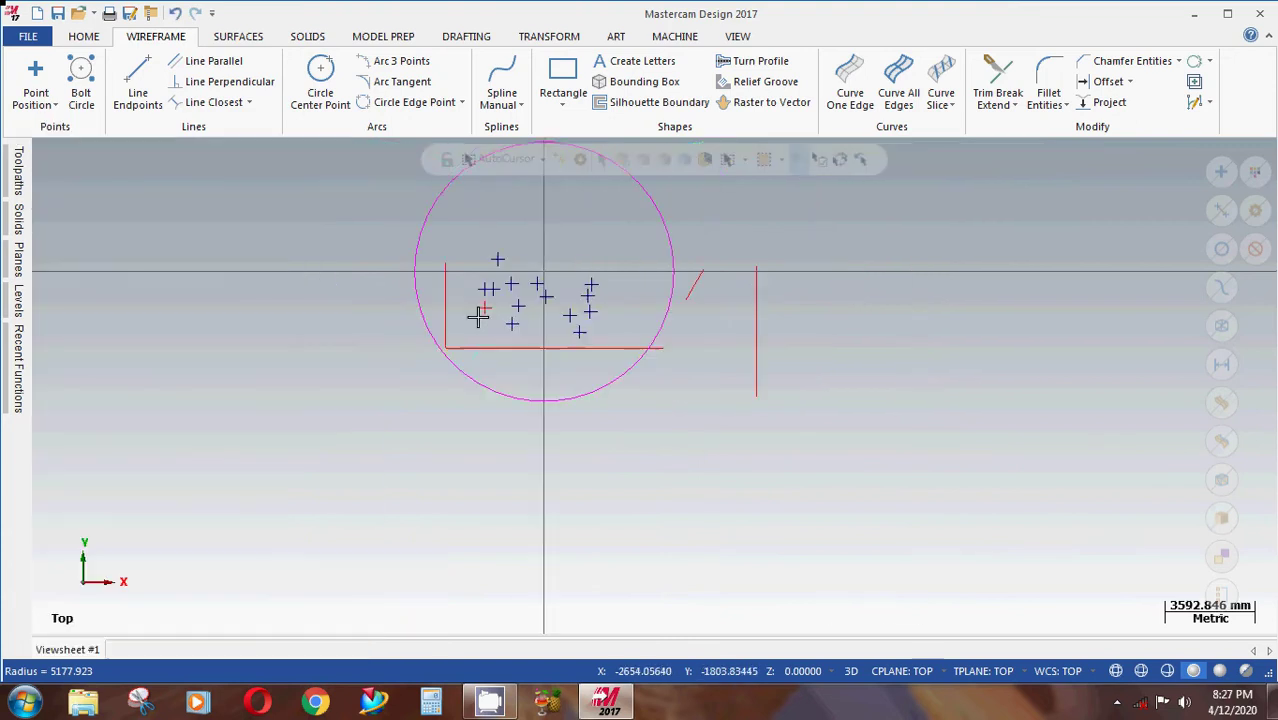
# Examine the new circle's color among the points and lines, selecting it and clearing the selection.
pyautogui.scroll(2, 329, 299)
pyautogui.scroll(-5, 329, 299)
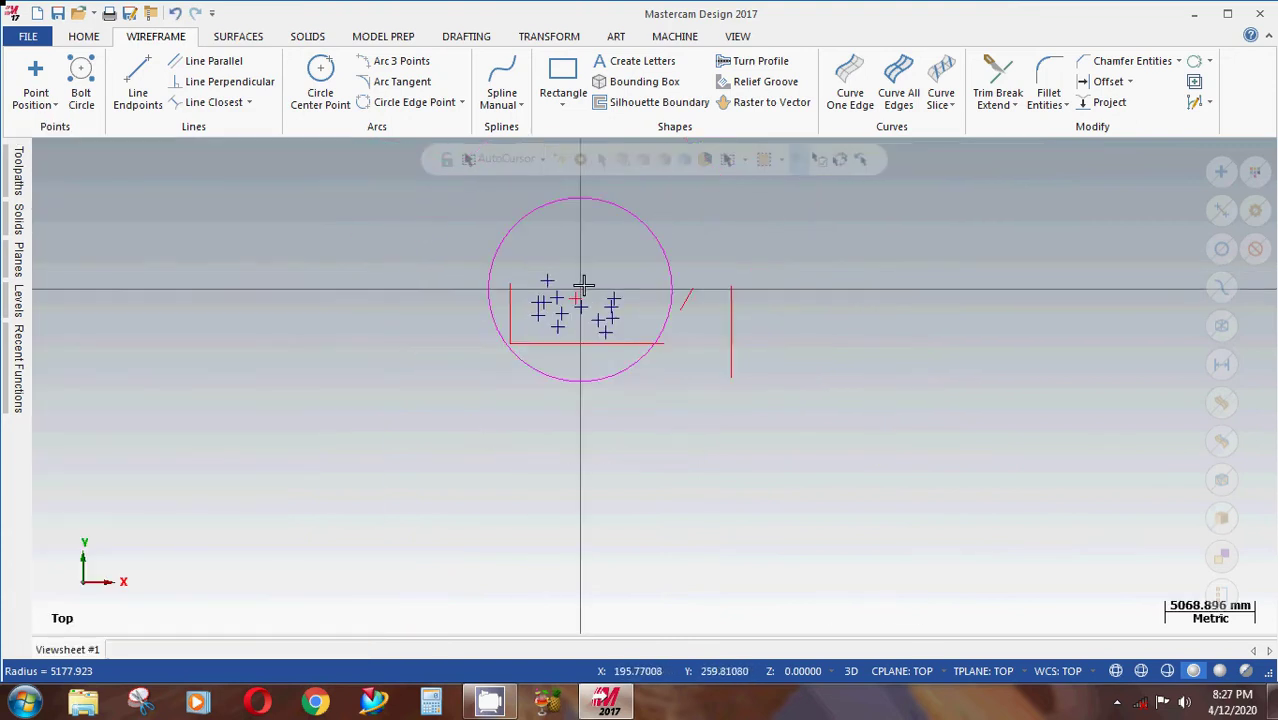
pyautogui.click(84, 36)
pyautogui.scroll(-1, 633, 237)
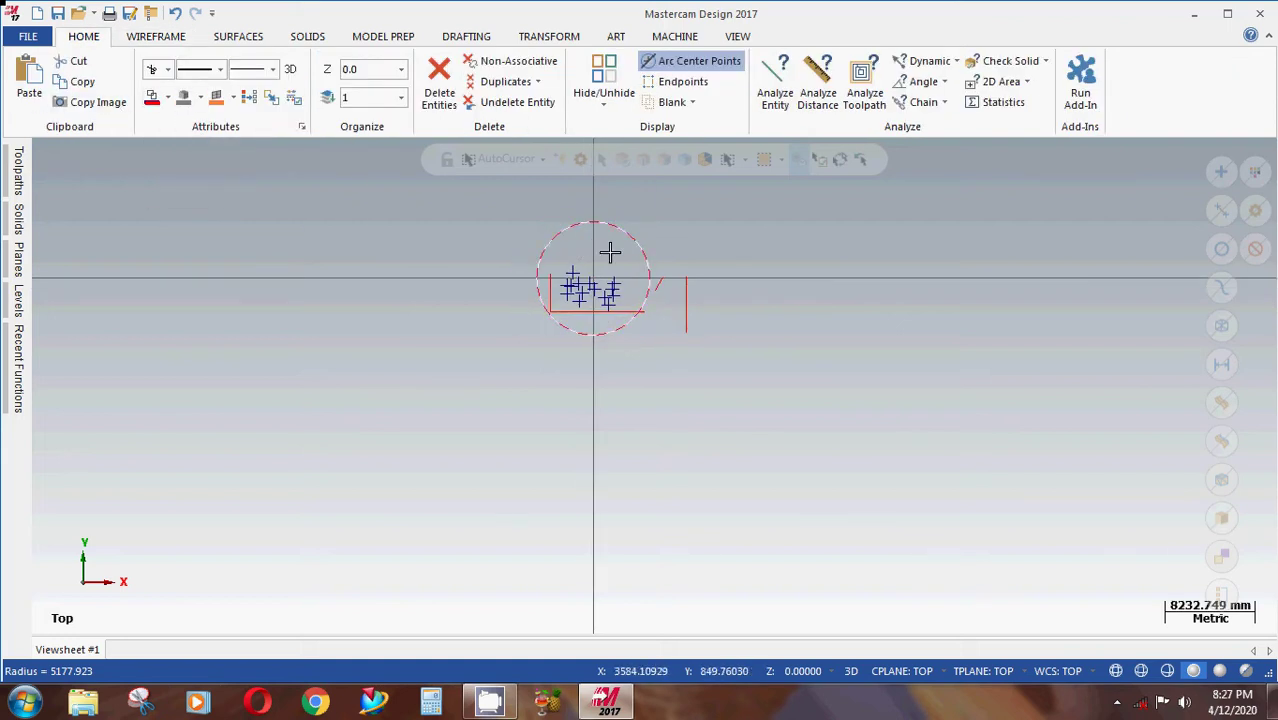
pyautogui.scroll(2, 608, 251)
pyautogui.scroll(1, 588, 300)
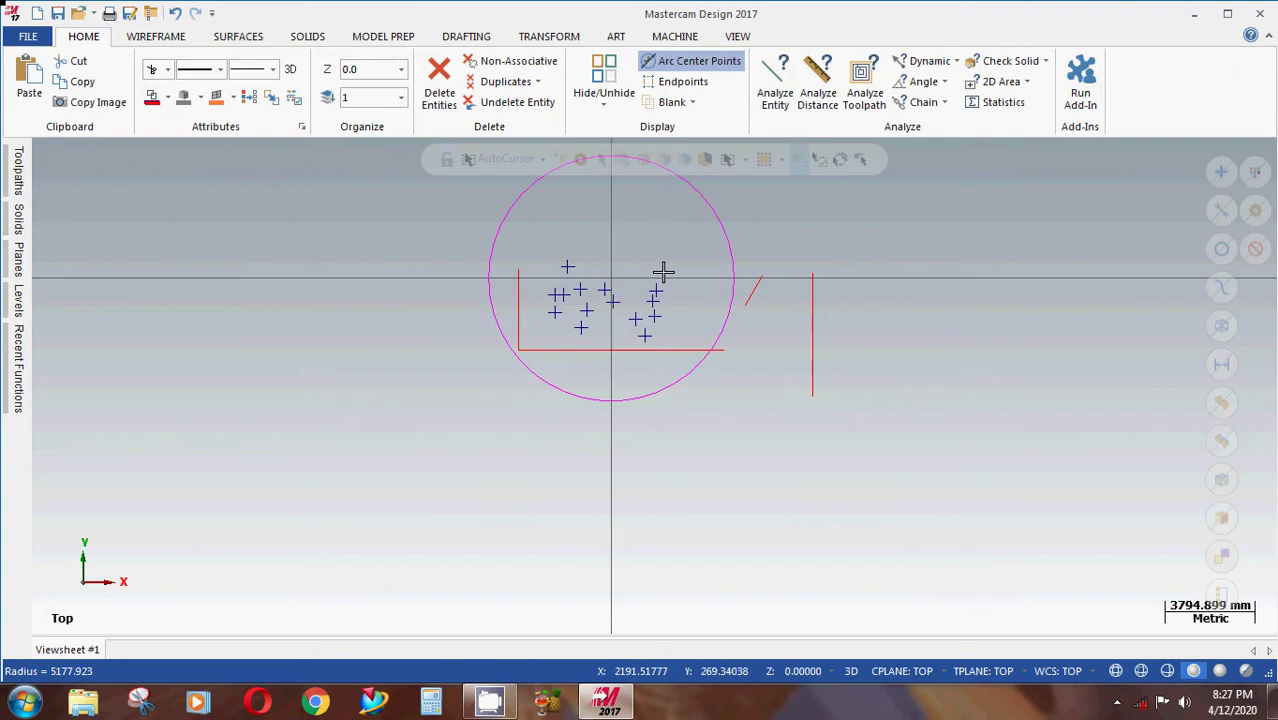
pyautogui.click(500, 290)
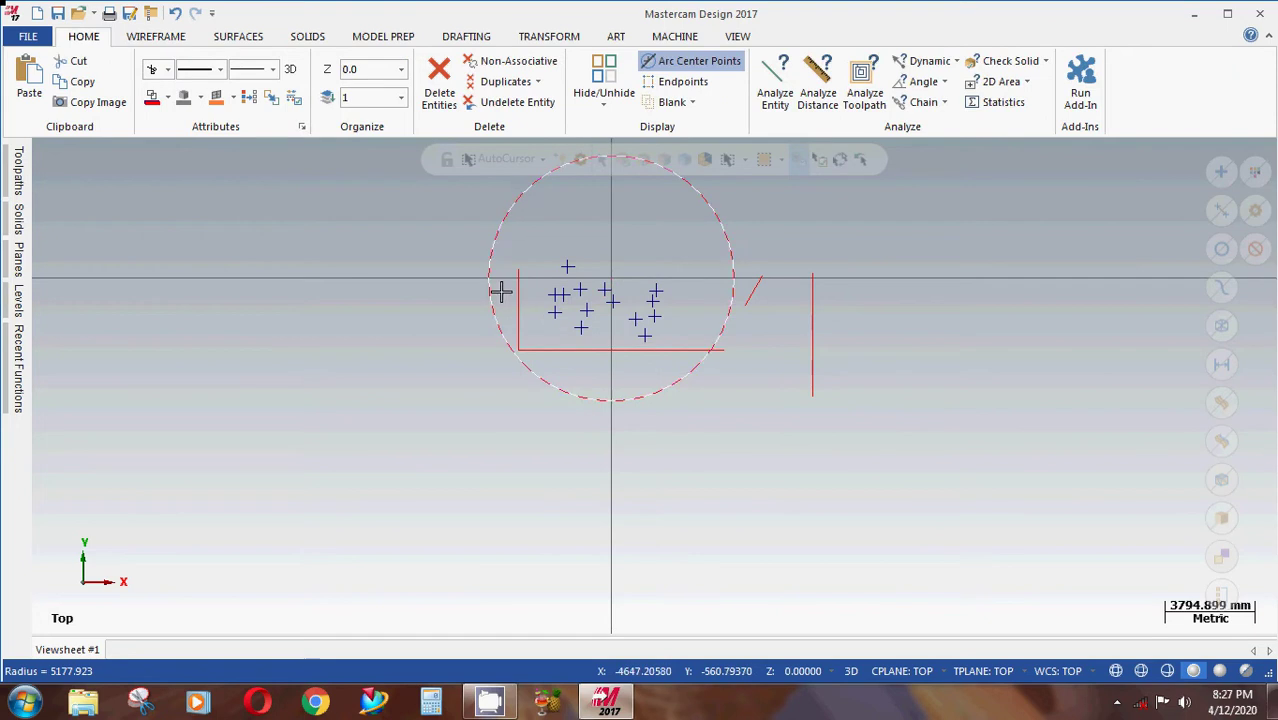
pyautogui.scroll(-2, 502, 360)
pyautogui.press('Escape')
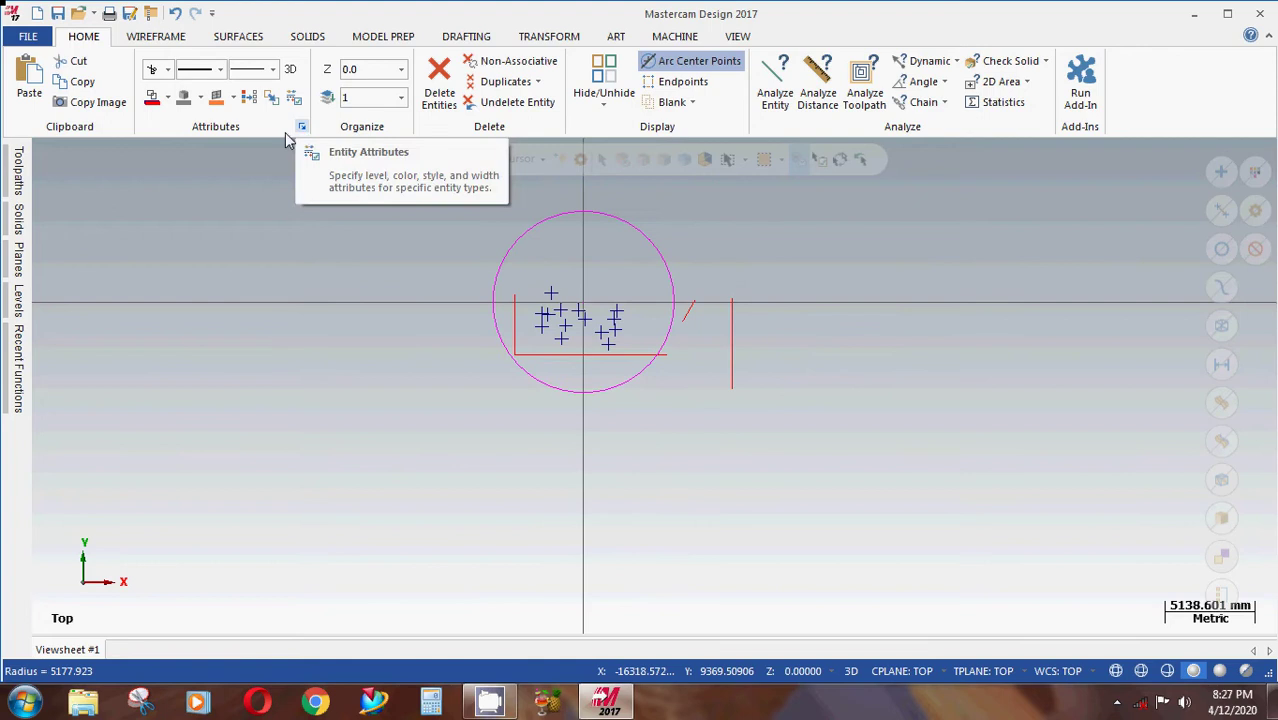
# Check the entities listed on each level and compare them with the level assignments in the Entity Attributes Manager.
pyautogui.click(17, 300)
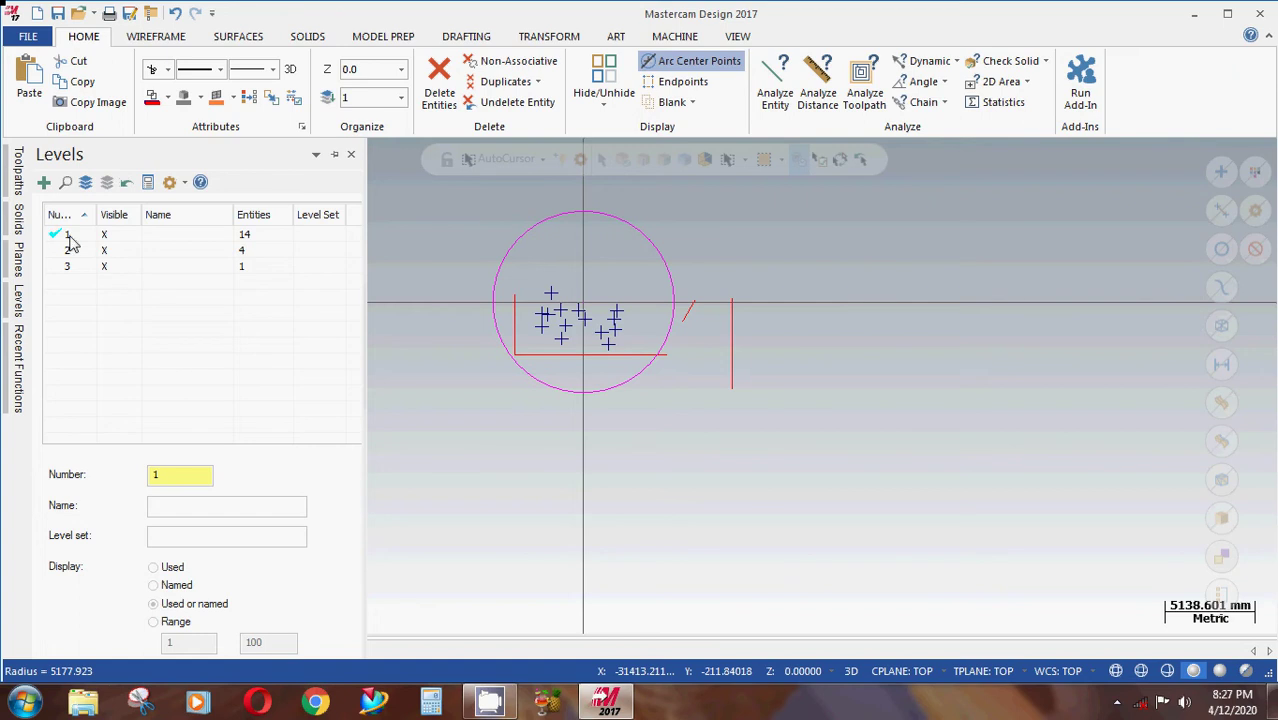
pyautogui.click(301, 127)
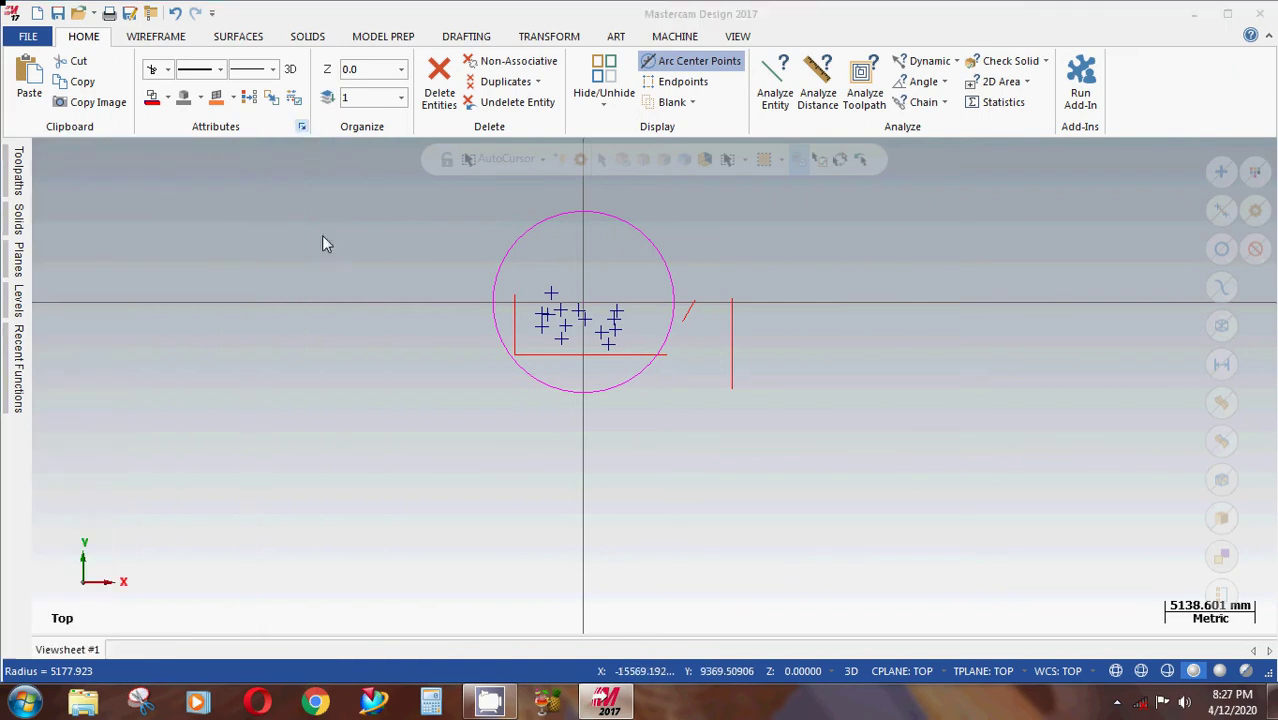
pyautogui.moveTo(223, 162); pyautogui.dragTo(265, 39)
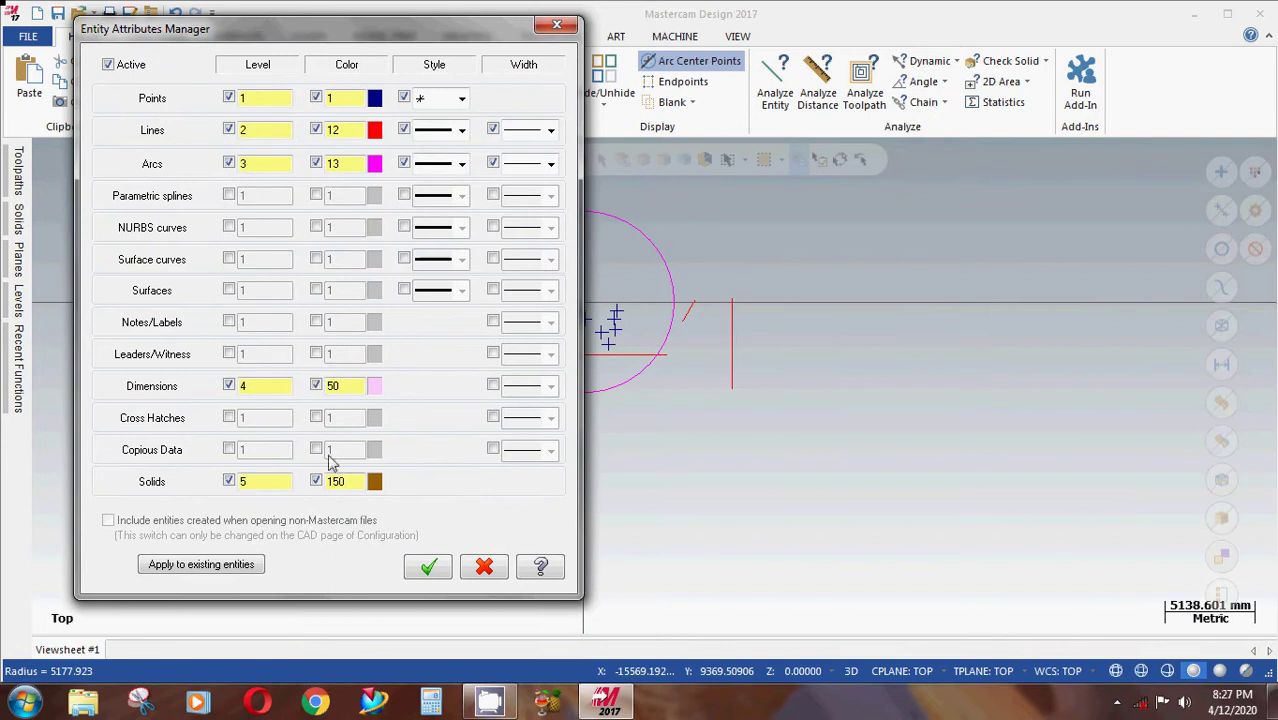
pyautogui.click(426, 568)
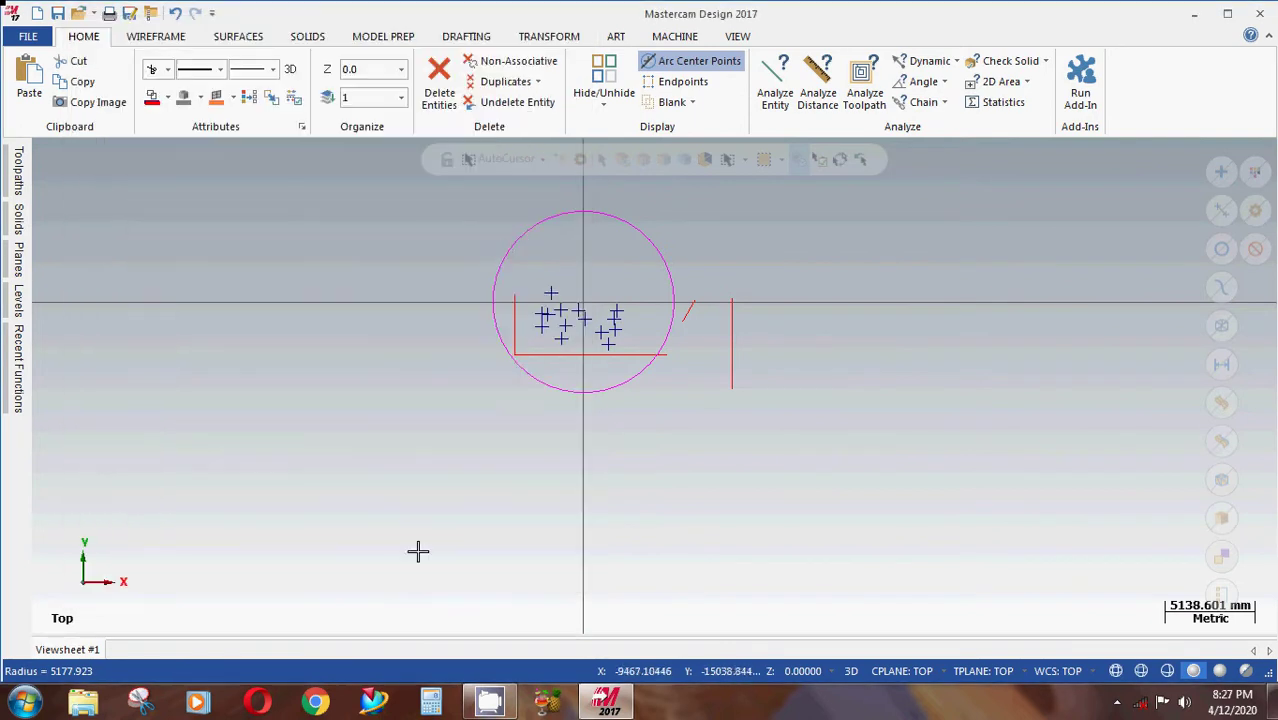
# Change the circle's line style to dashed.
pyautogui.scroll(1, 533, 234)
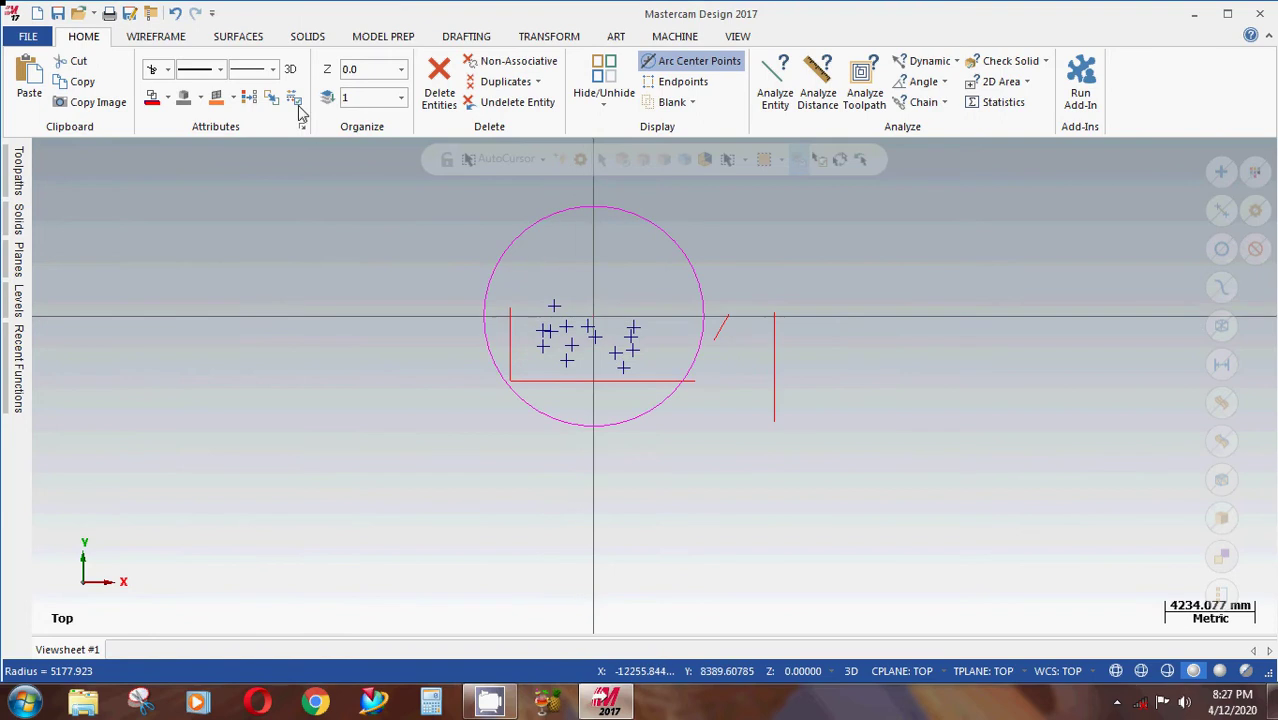
pyautogui.click(221, 70)
pyautogui.click(362, 206)
pyautogui.press('Escape')
pyautogui.click(486, 288)
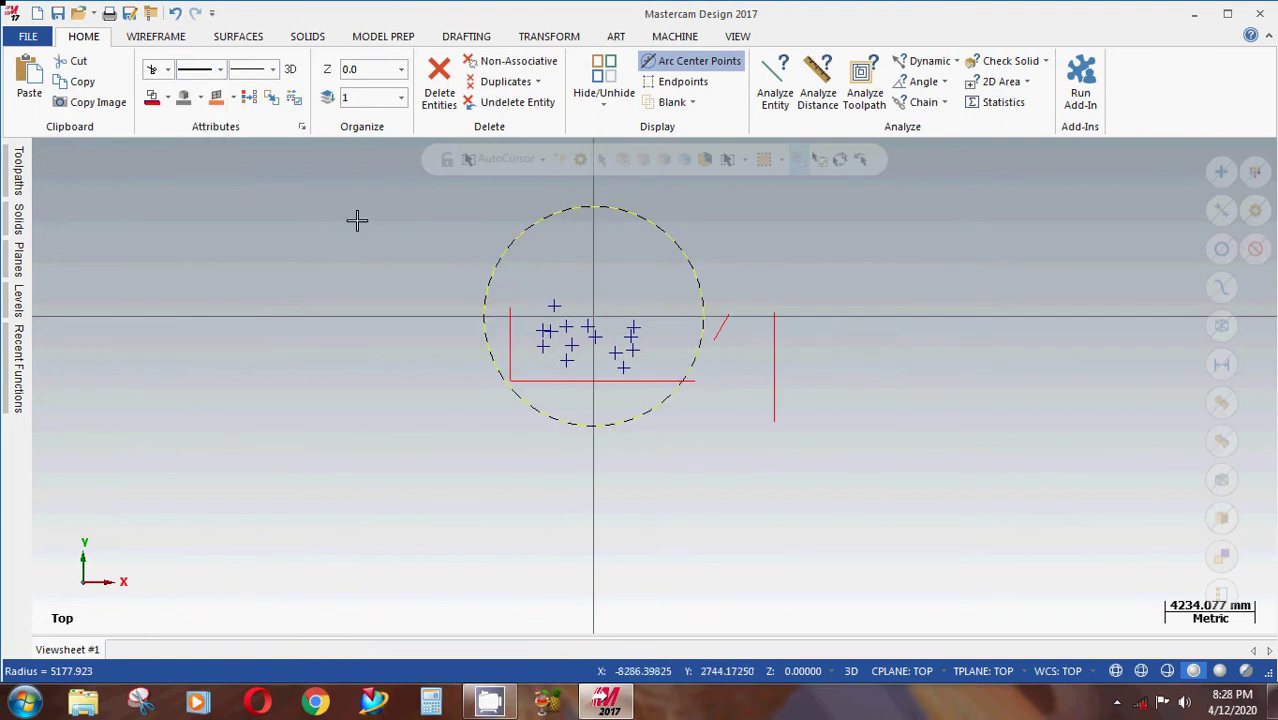
pyautogui.click(221, 70)
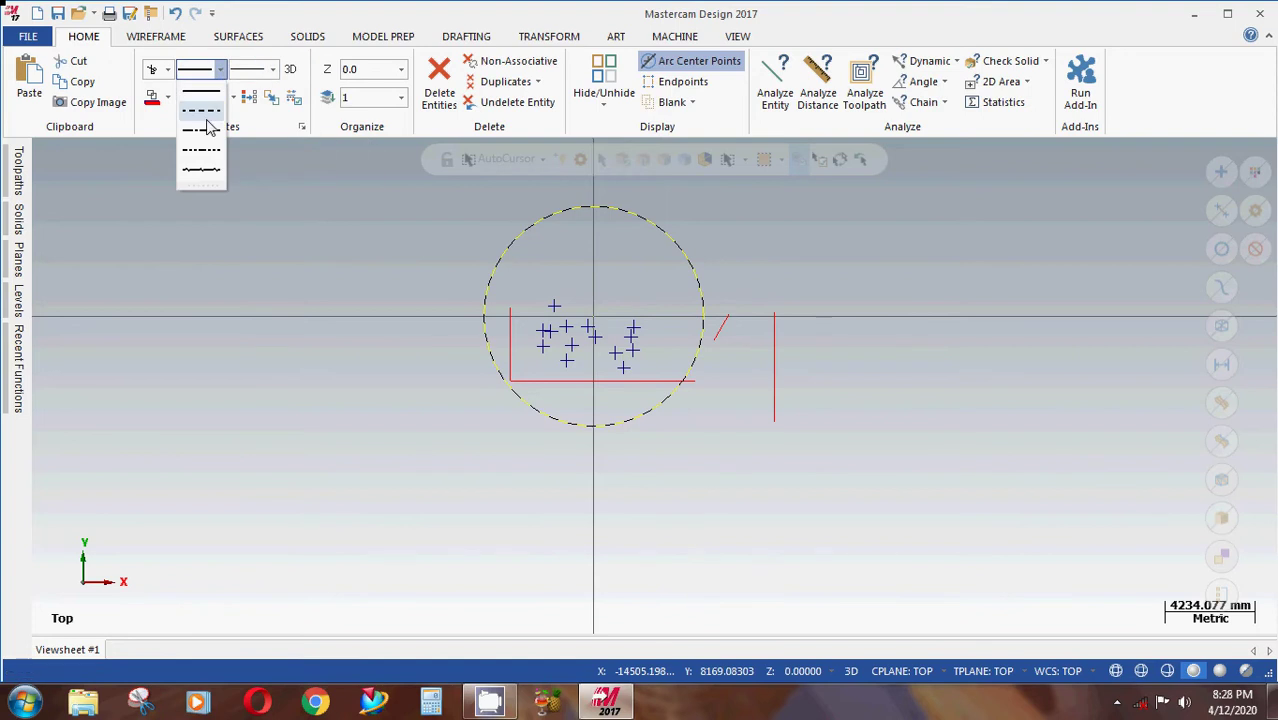
pyautogui.click(208, 127)
pyautogui.scroll(4, 494, 300)
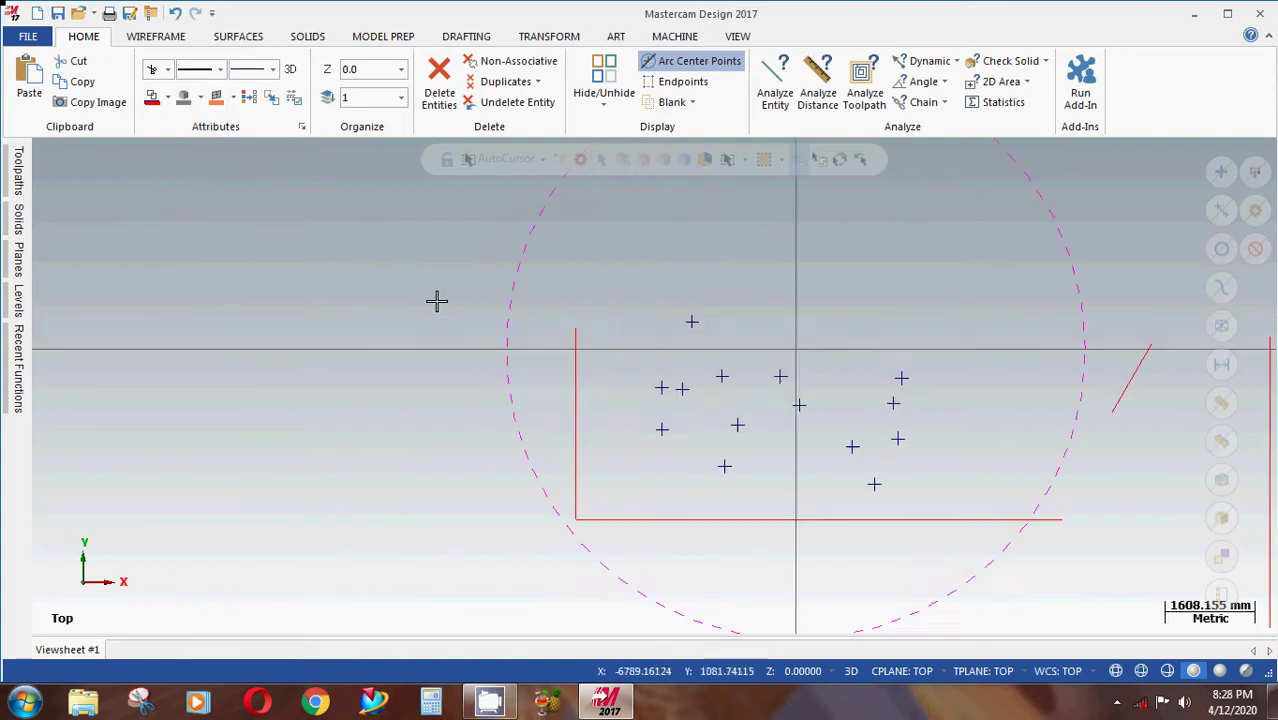
pyautogui.scroll(-4, 436, 300)
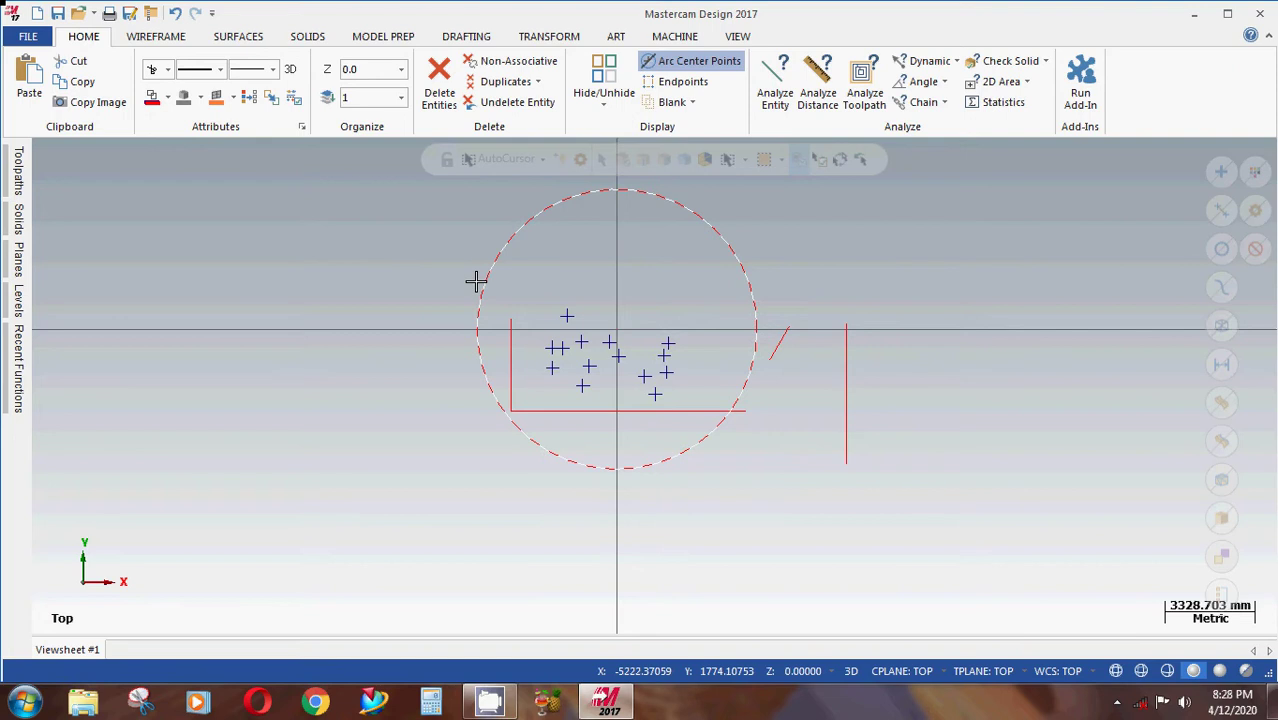
# Undo the circle's dashed line style change.
pyautogui.click(174, 13)
pyautogui.scroll(1, 444, 284)
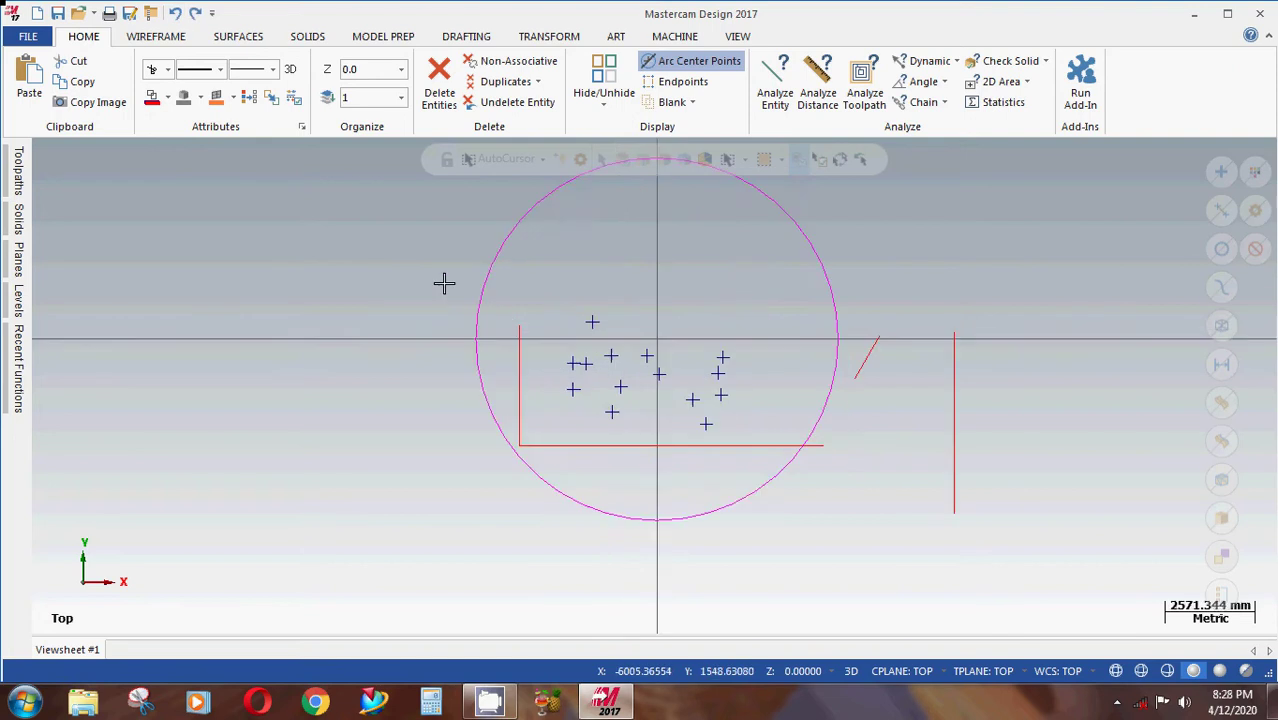
pyautogui.scroll(-1, 444, 284)
# Set the circle's line width to one of the thickest options.
pyautogui.click(516, 211)
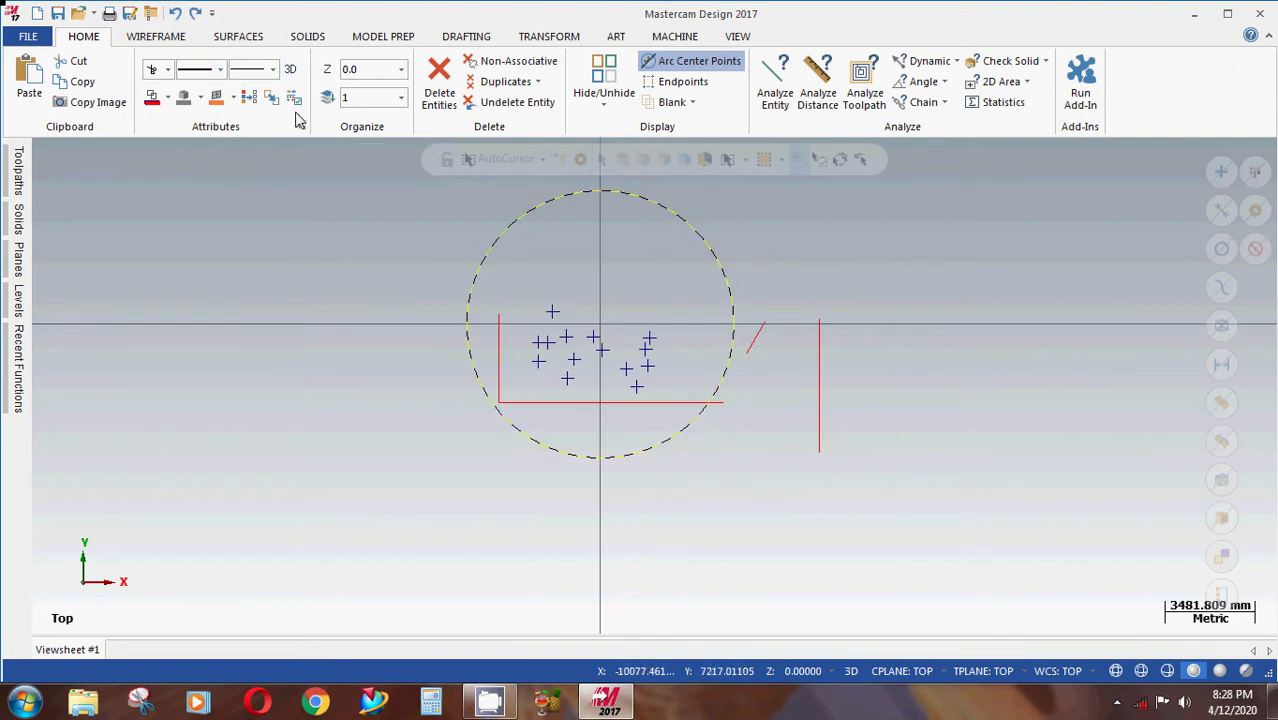
pyautogui.click(272, 69)
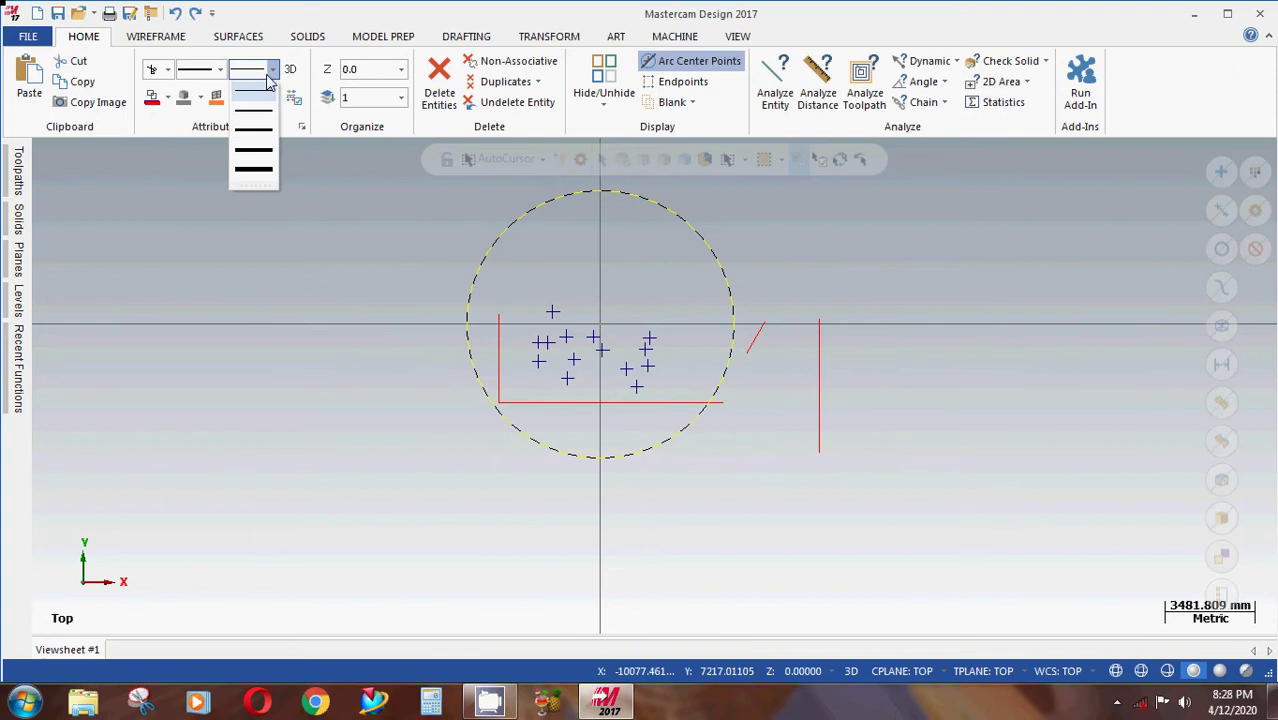
pyautogui.click(259, 160)
pyautogui.scroll(1, 505, 268)
pyautogui.scroll(-1, 505, 268)
pyautogui.scroll(1, 506, 268)
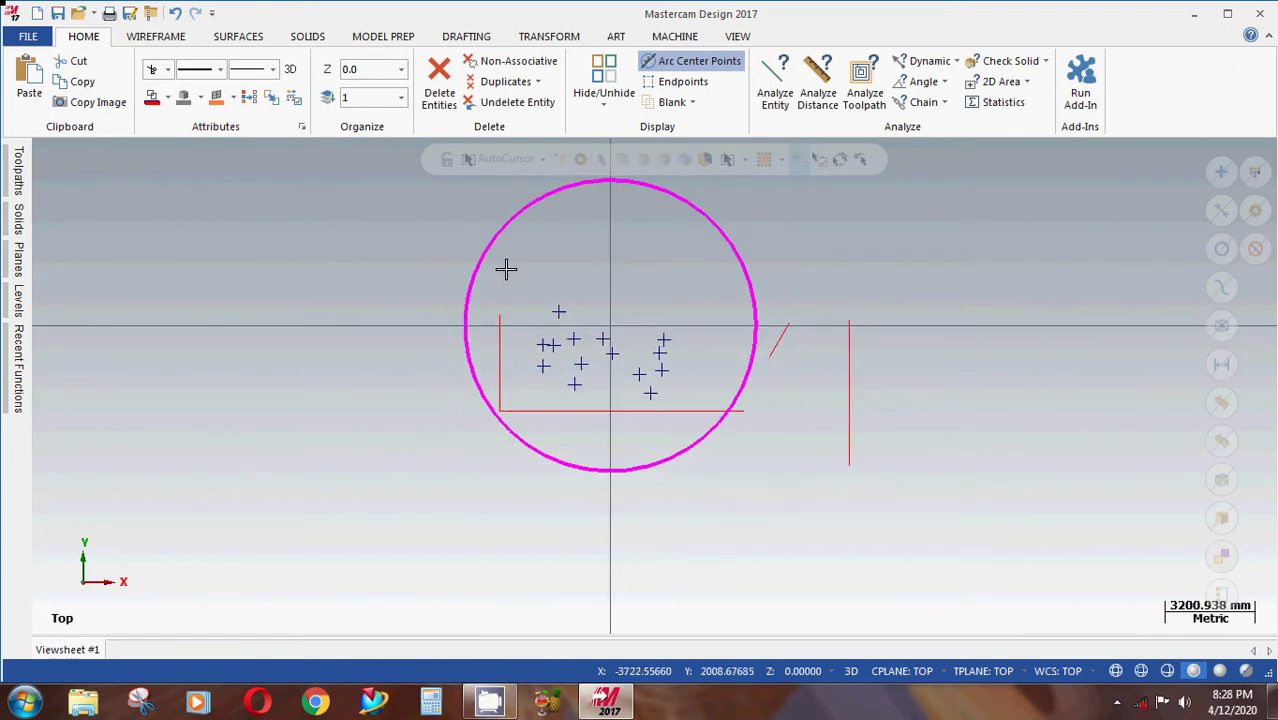
# Set the circle's line width to the thinnest option and clear the selection.
pyautogui.scroll(-1, 506, 268)
pyautogui.click(497, 234)
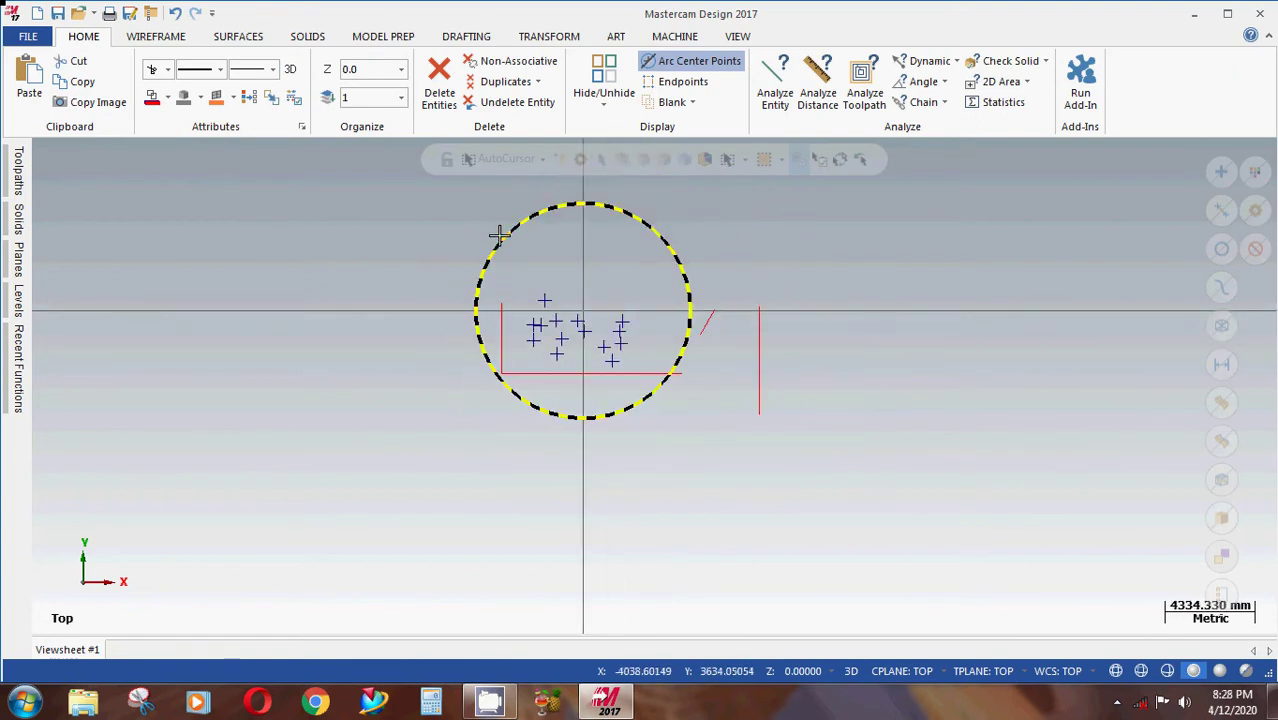
pyautogui.click(272, 69)
pyautogui.click(270, 97)
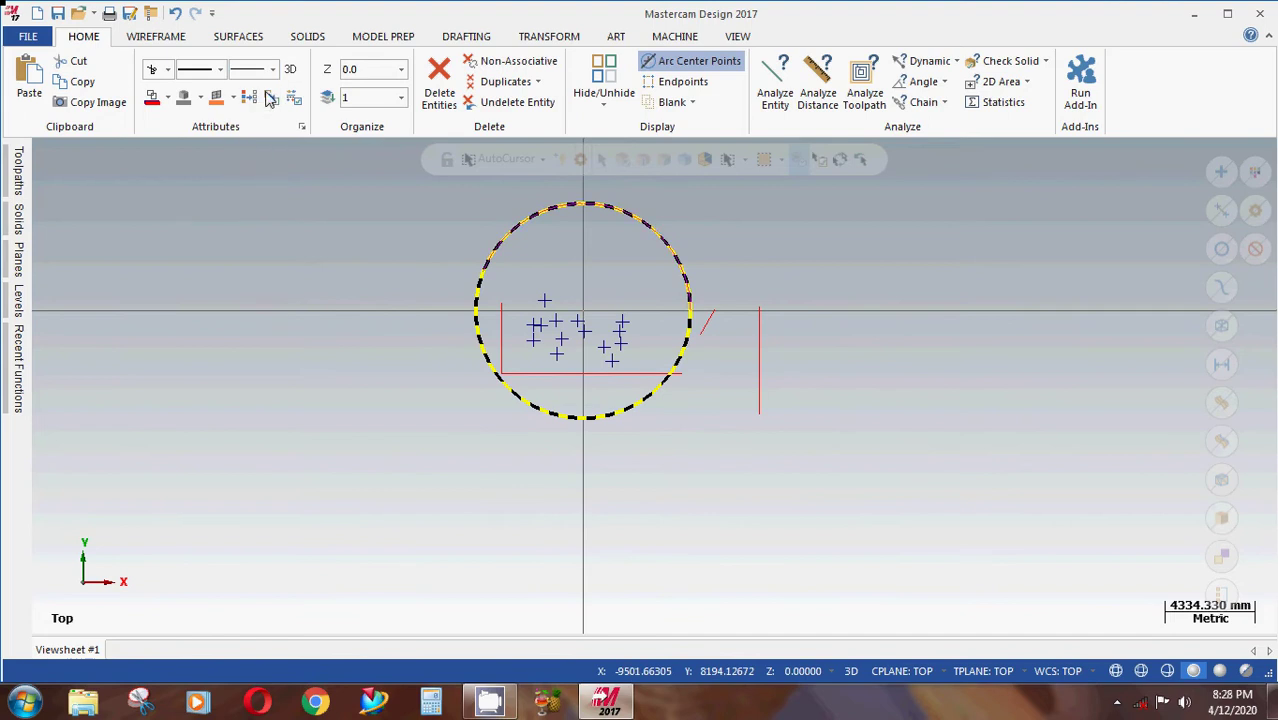
pyautogui.scroll(1, 439, 220)
pyautogui.scroll(-1, 379, 214)
pyautogui.press('Escape')
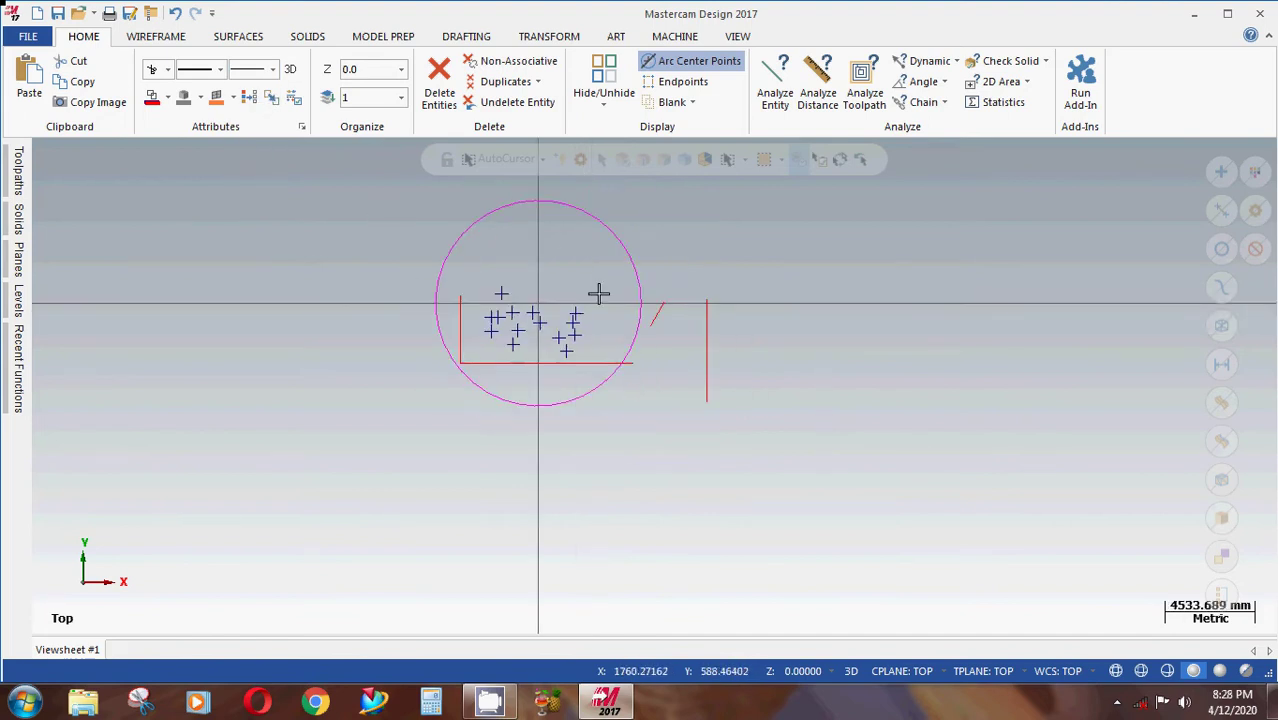
# Select all points, lines and the circle with a window and try an attribute command on them.
pyautogui.scroll(-3, 599, 291)
pyautogui.scroll(2, 474, 290)
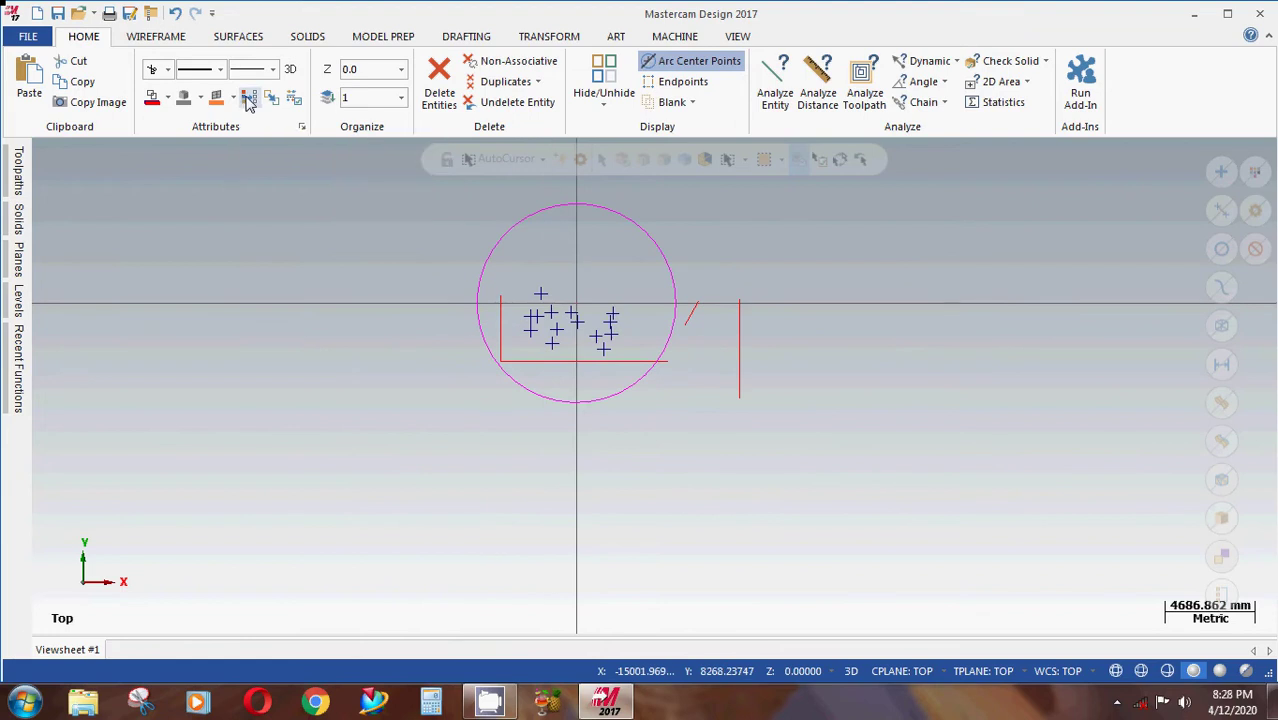
pyautogui.scroll(-2, 548, 274)
pyautogui.moveTo(746, 452); pyautogui.dragTo(810, 443)
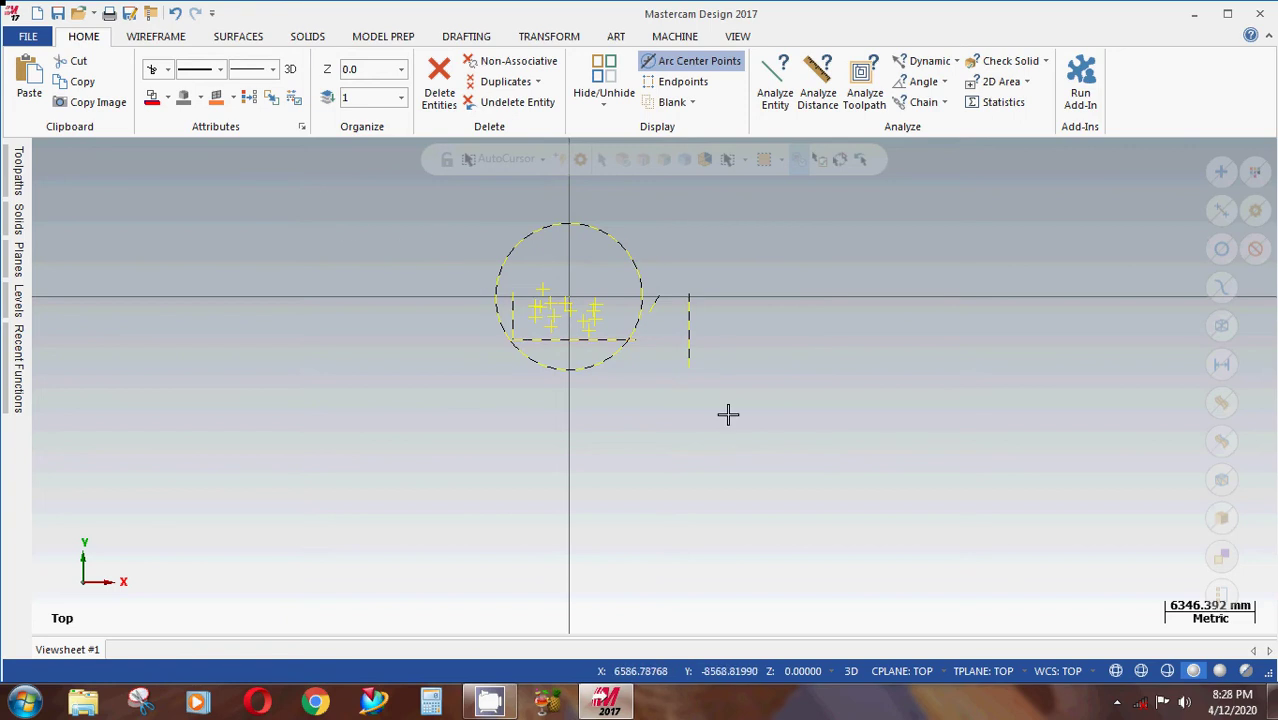
pyautogui.click(251, 96)
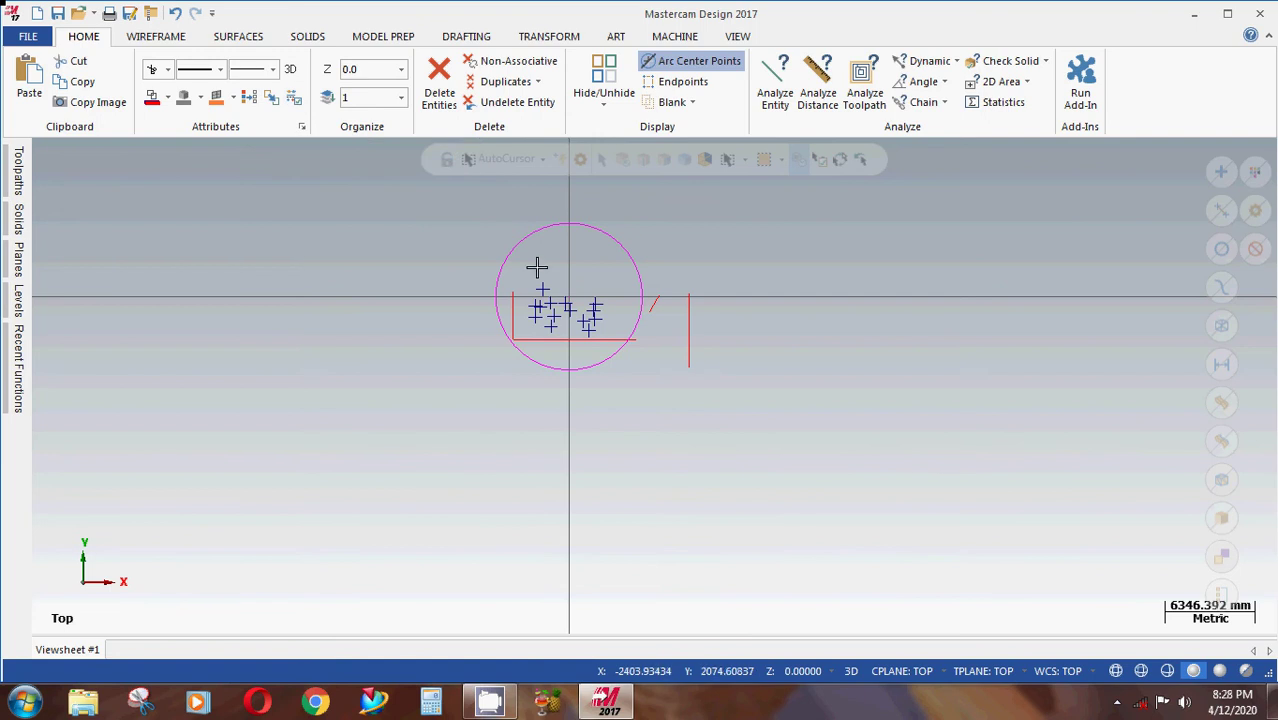
pyautogui.scroll(3, 545, 275)
pyautogui.scroll(-1, 550, 280)
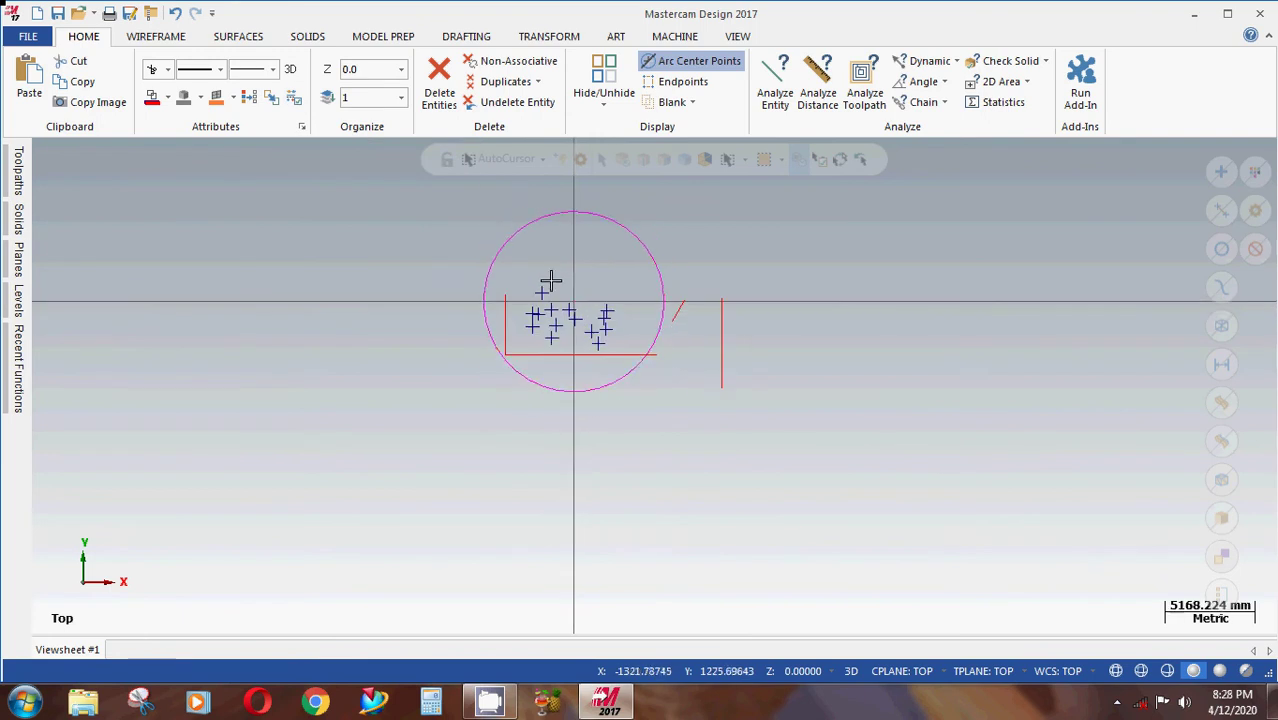
# Examine the Z depth and active level settings, and select the circle.
pyautogui.scroll(-2, 459, 208)
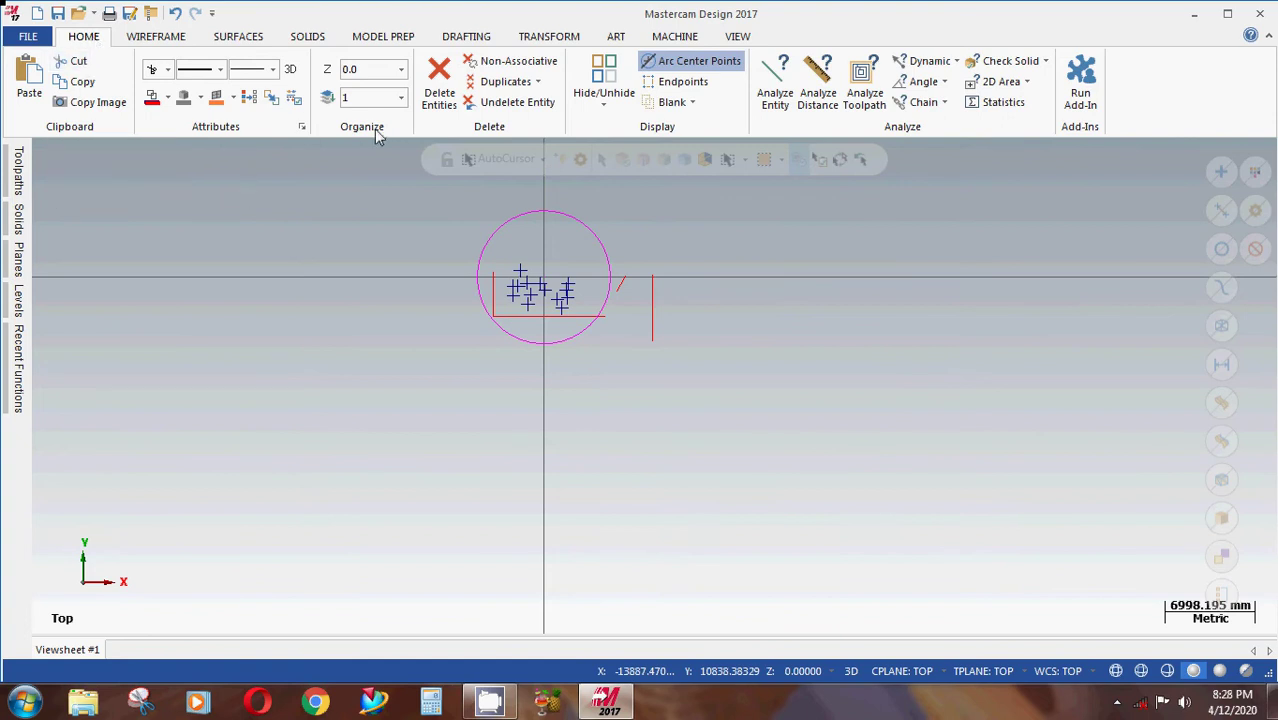
pyautogui.click(386, 70)
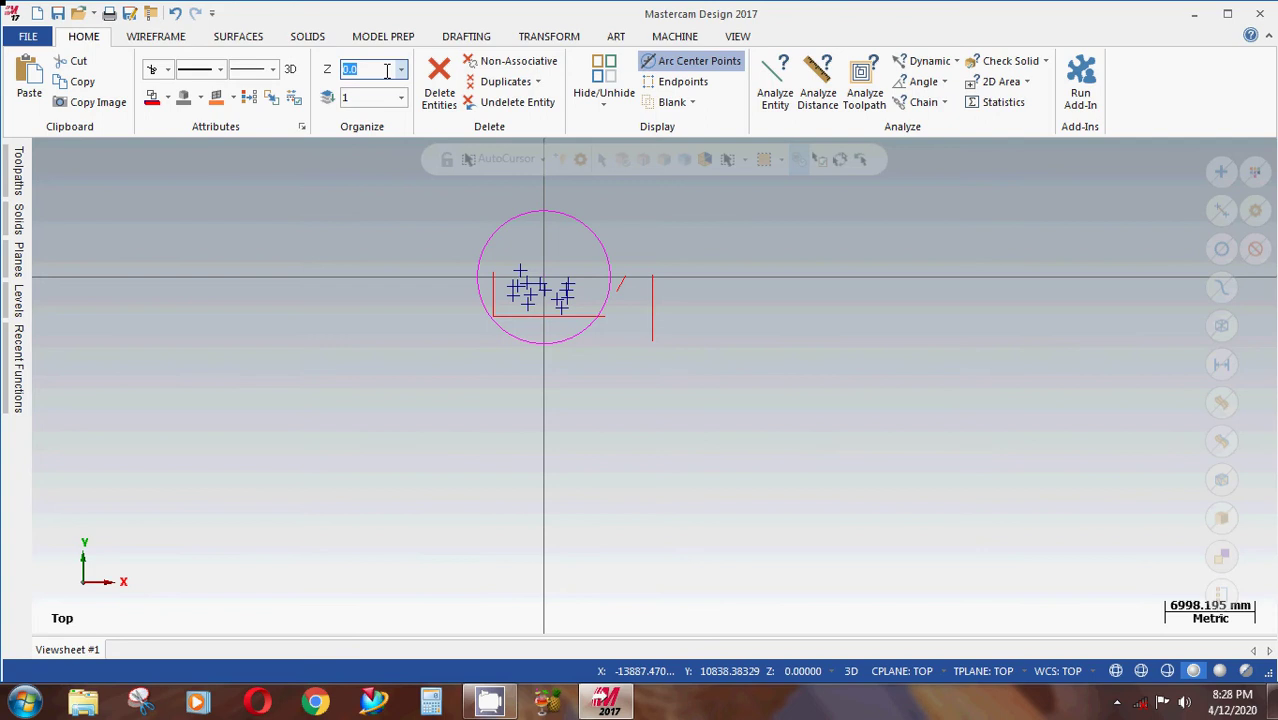
pyautogui.click(372, 96)
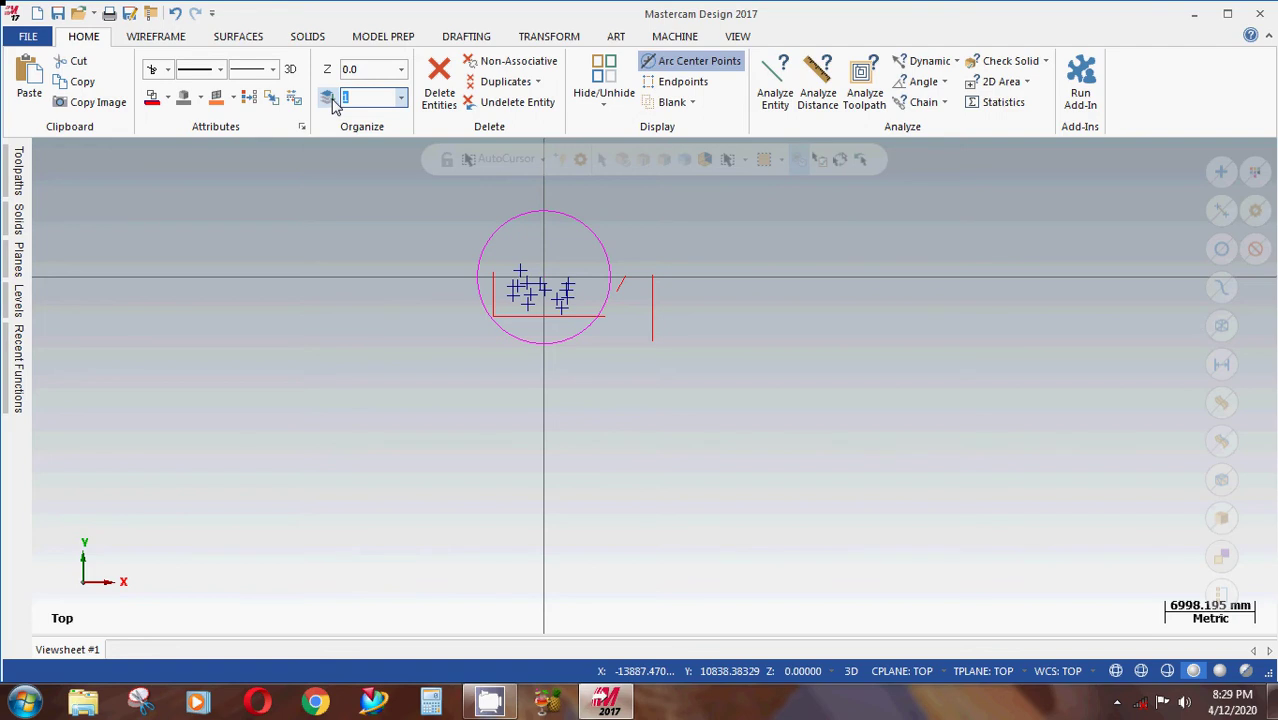
pyautogui.click(515, 217)
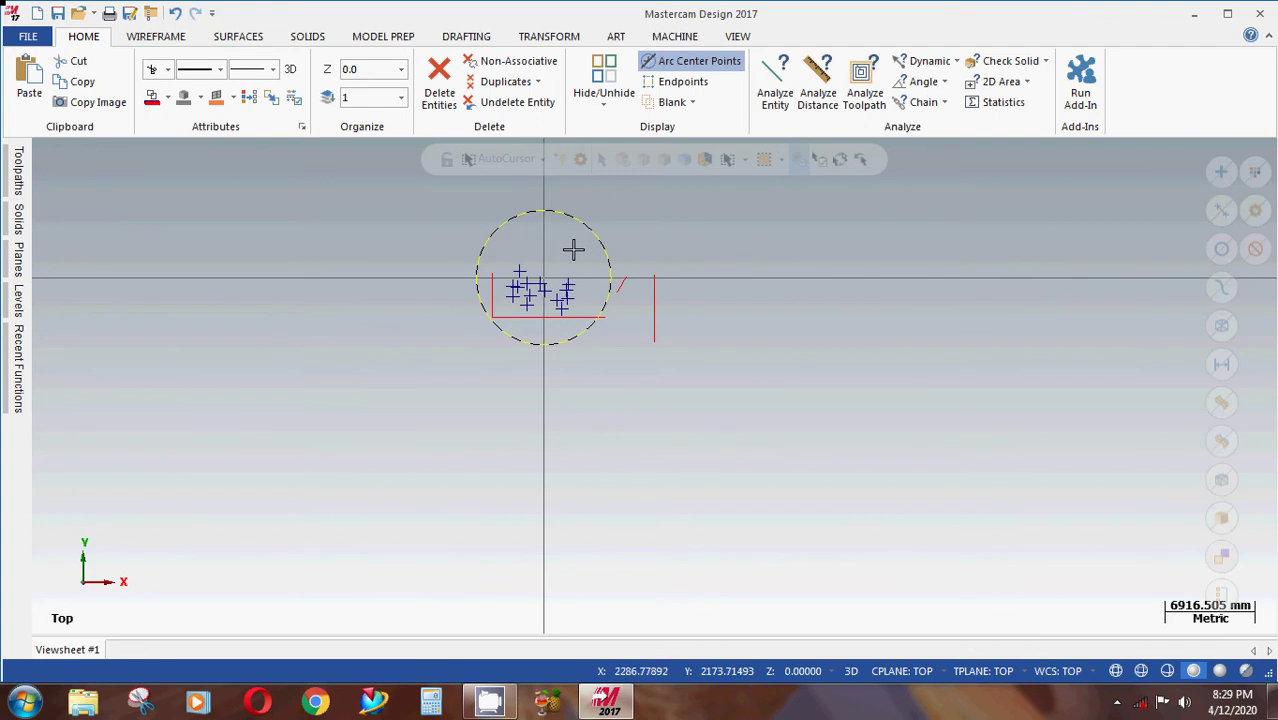
pyautogui.scroll(1, 395, 197)
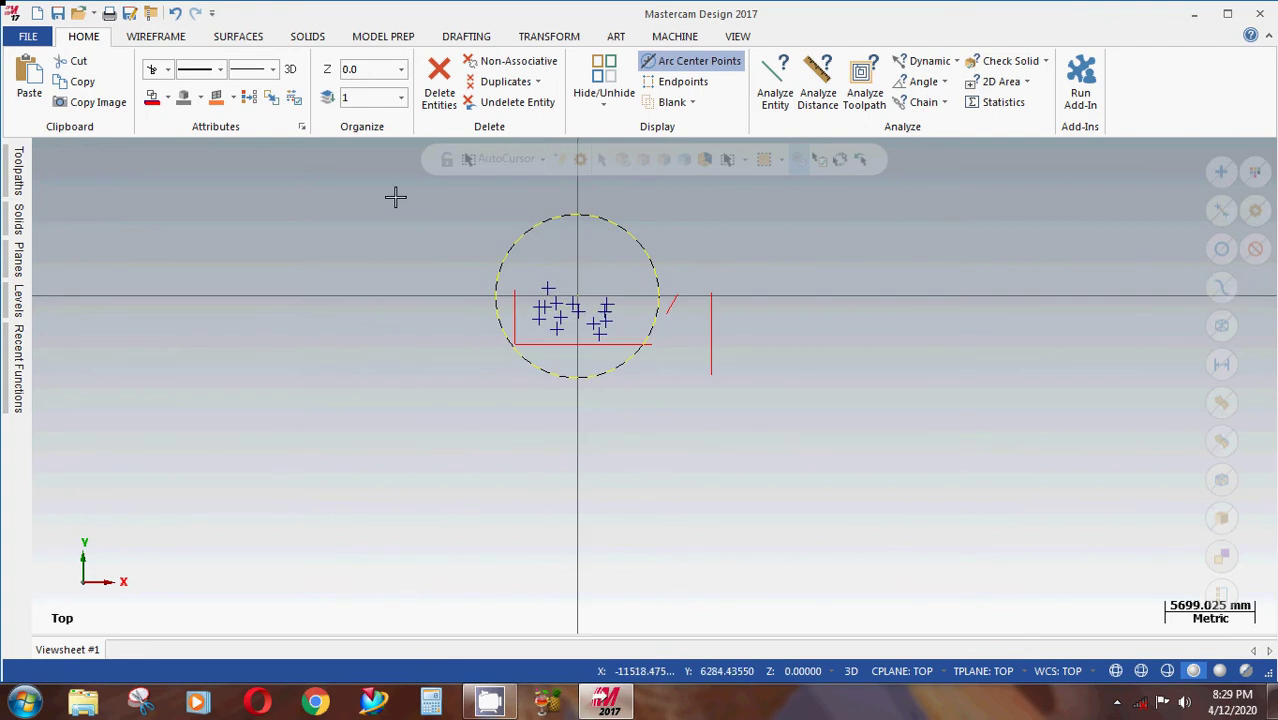
# Run Delete Duplicates on the drawing and close its summary.
pyautogui.click(497, 81)
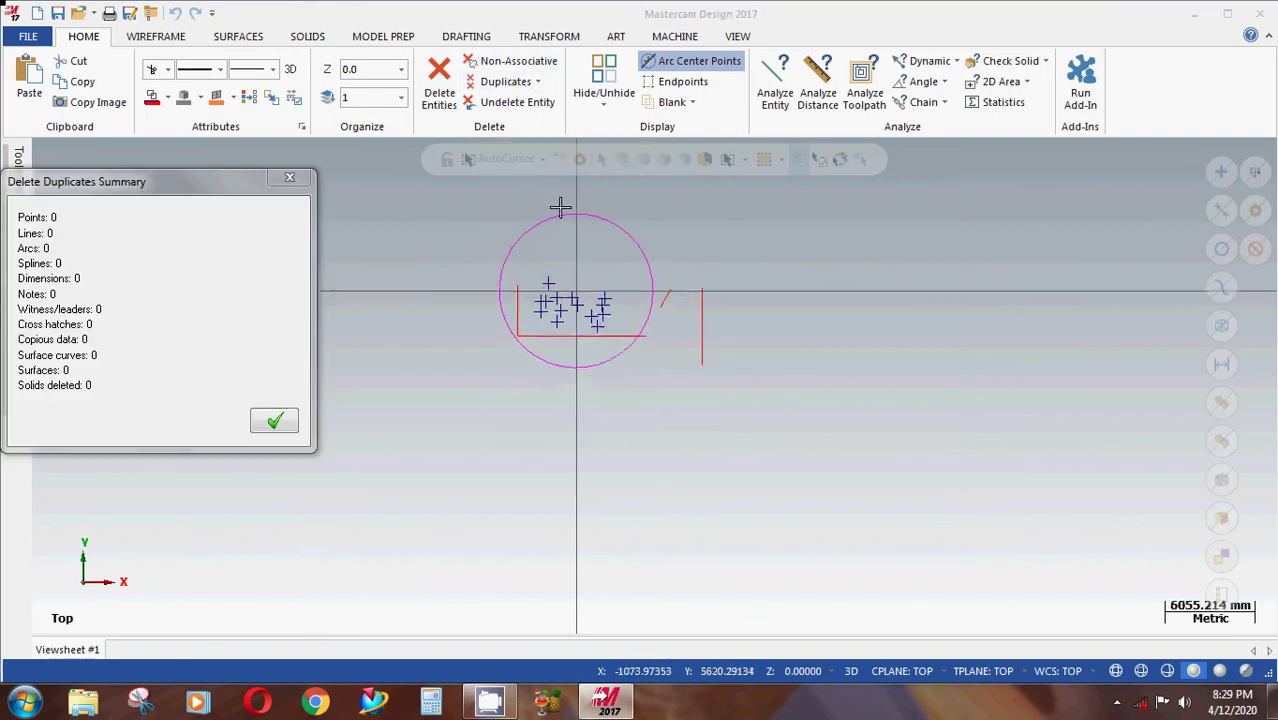
pyautogui.scroll(-2, 562, 206)
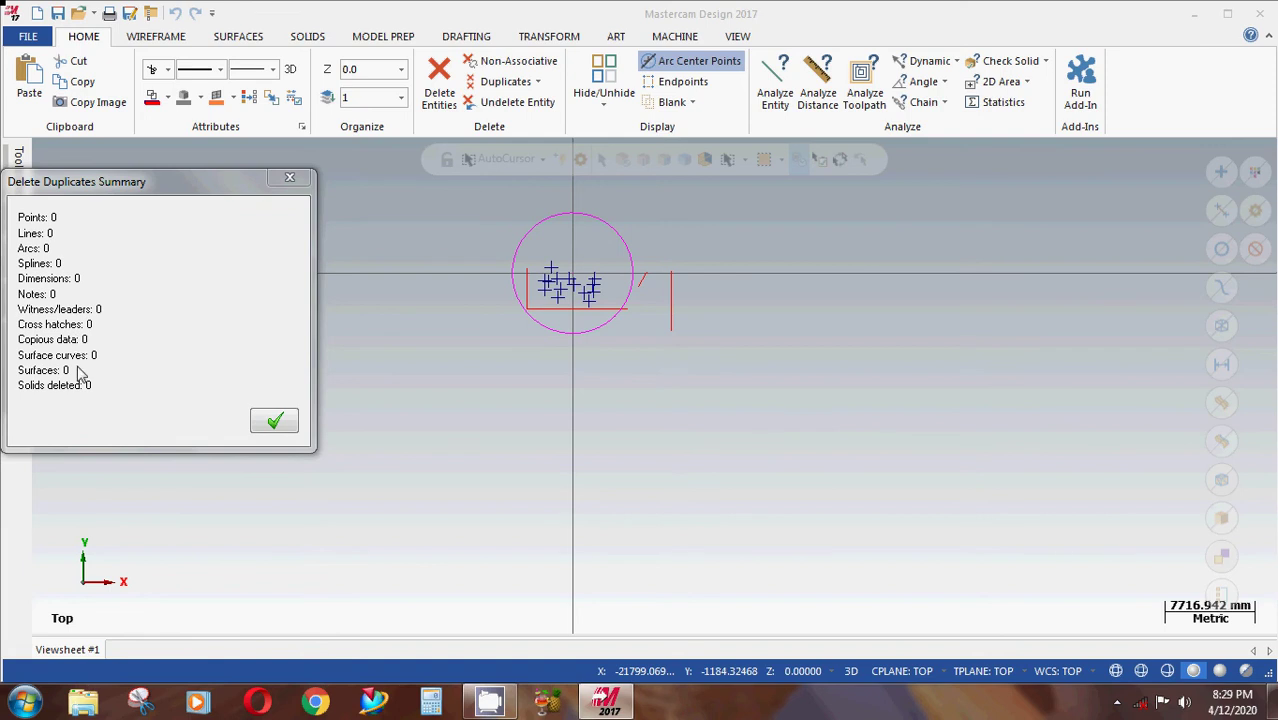
pyautogui.click(274, 421)
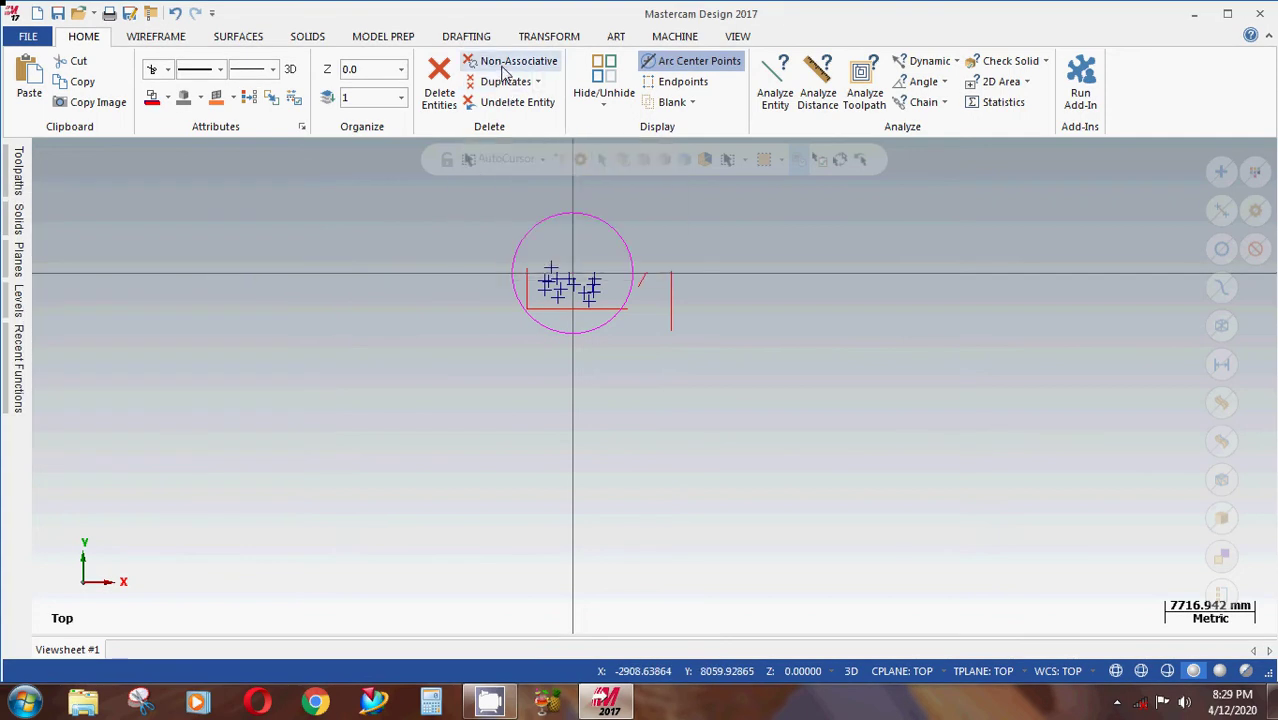
# Delete all the points, lines and the circle using Delete Entities with a window selection.
pyautogui.click(481, 75)
pyautogui.scroll(-2, 575, 334)
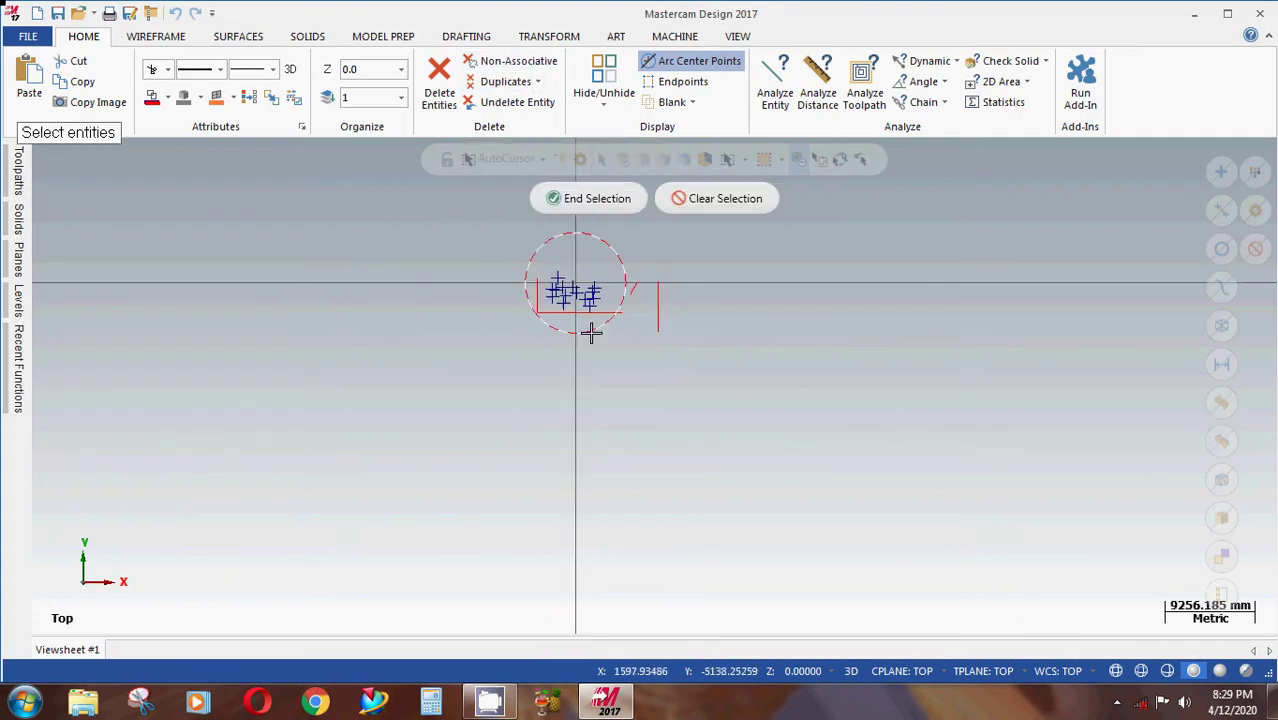
pyautogui.moveTo(481, 210); pyautogui.dragTo(682, 309)
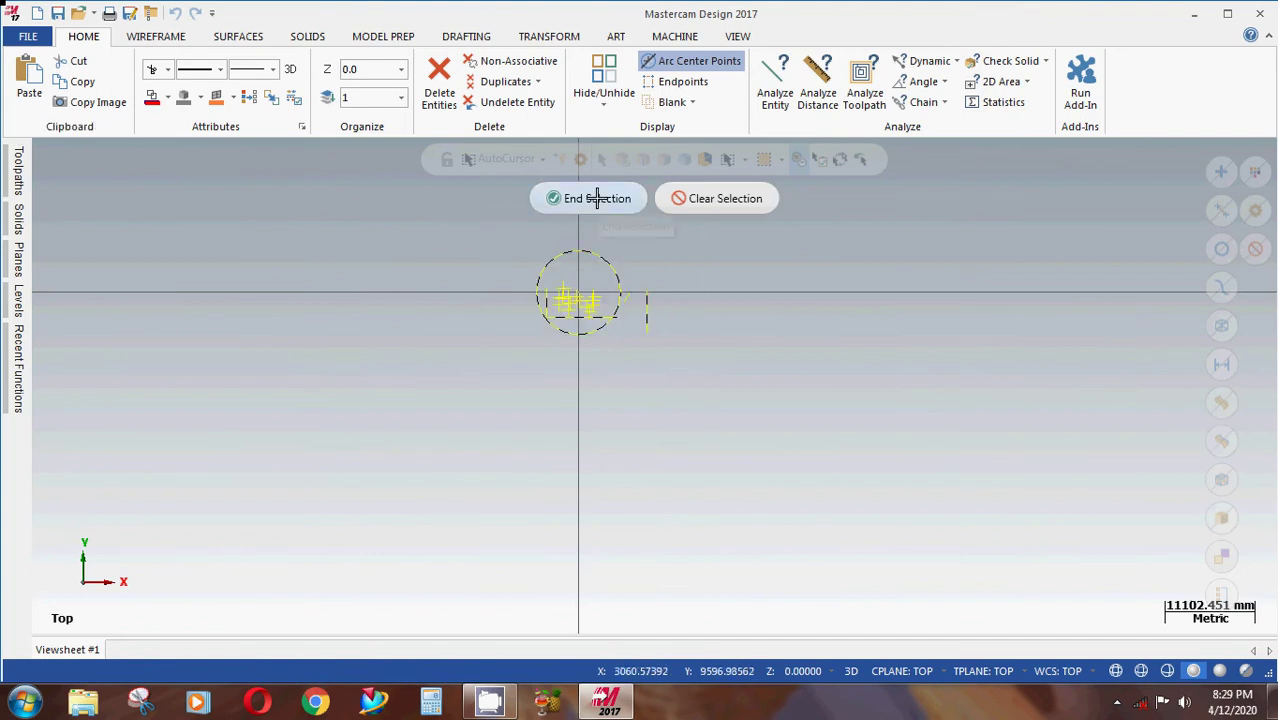
pyautogui.click(596, 198)
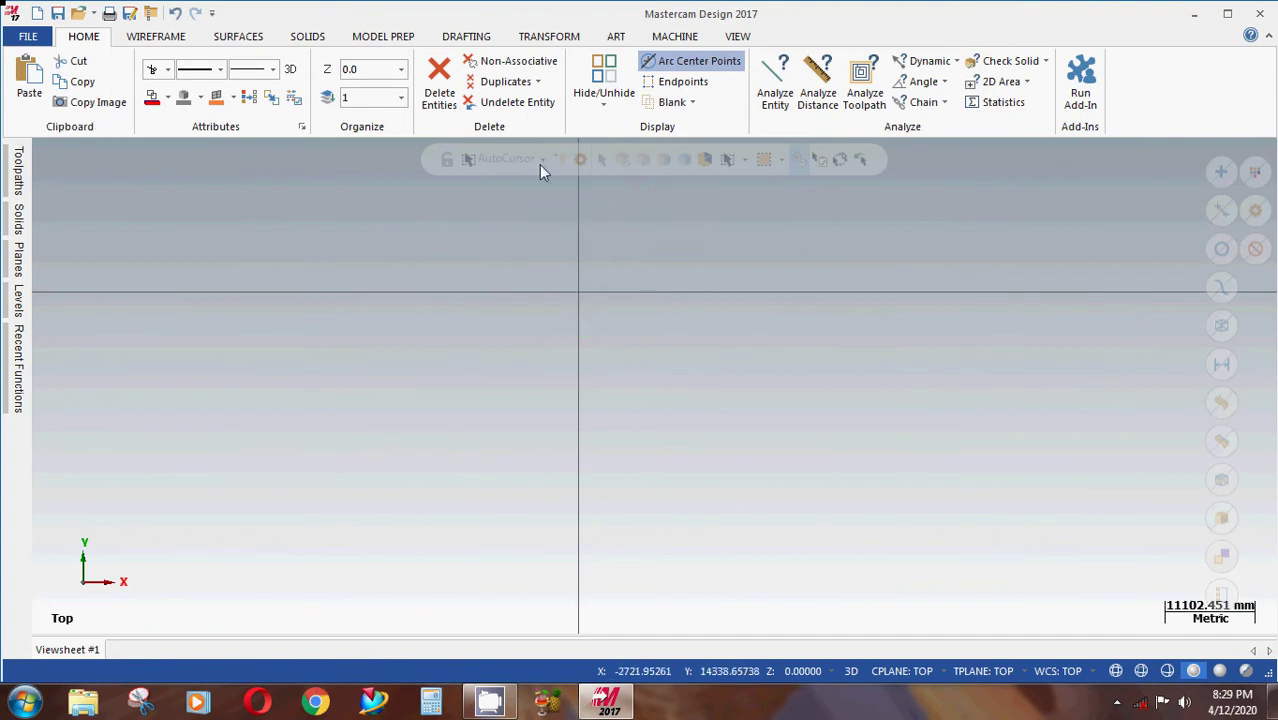
# Restore the circle, the four lines and seven of the points one by one with Undelete Entity.
pyautogui.click(517, 107)
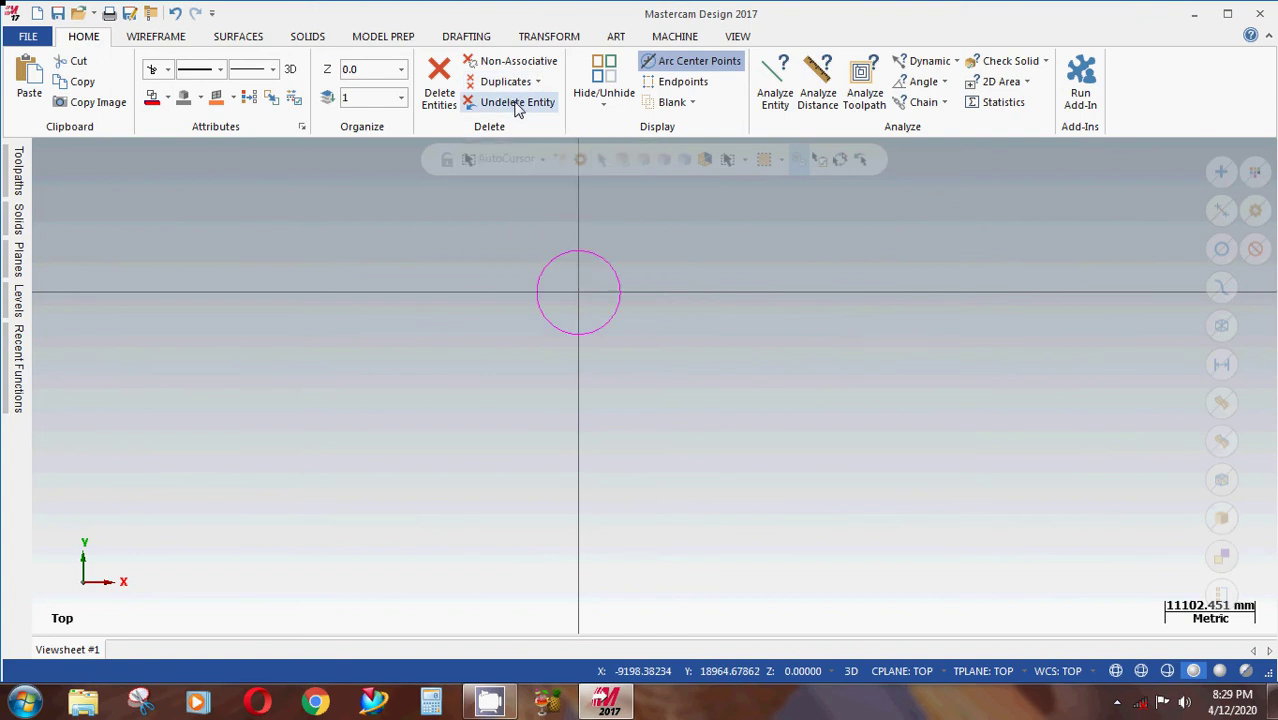
pyautogui.click(517, 107)
pyautogui.click(517, 107)
pyautogui.click(517, 107)
pyautogui.click(517, 107)
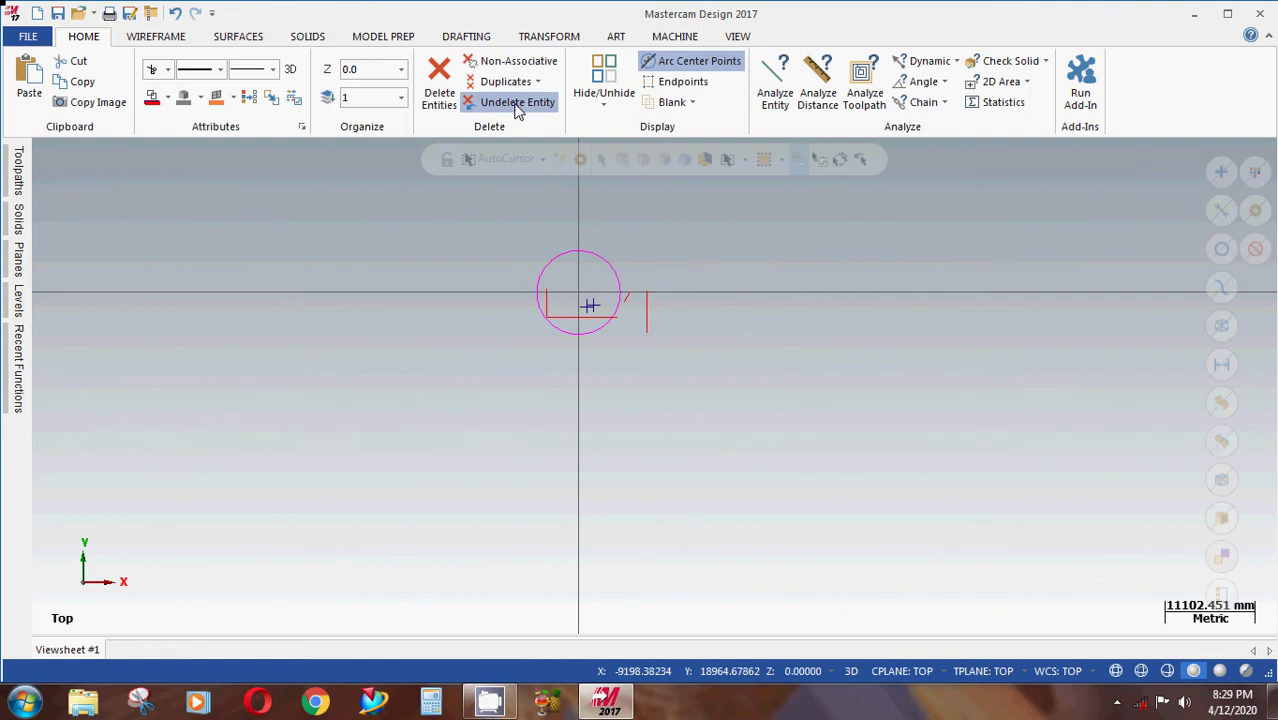
pyautogui.click(517, 107)
pyautogui.click(517, 107)
pyautogui.click(517, 107)
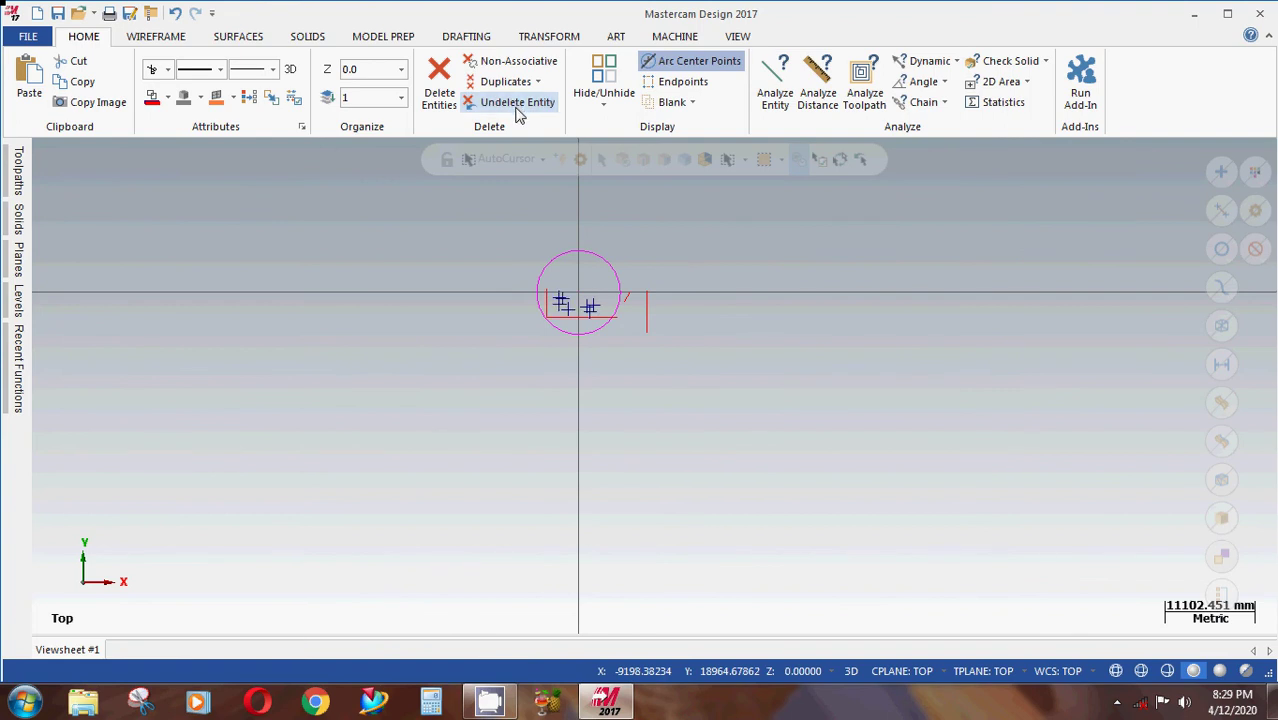
pyautogui.scroll(3, 551, 277)
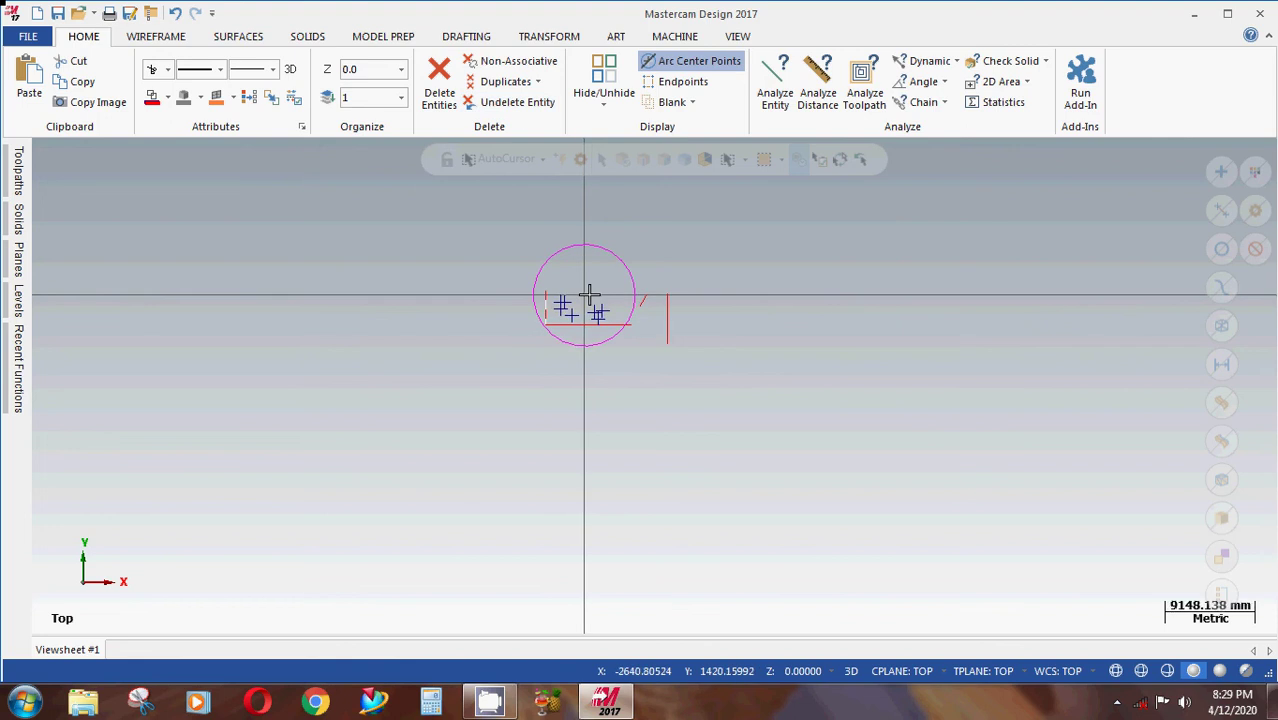
pyautogui.scroll(1, 424, 245)
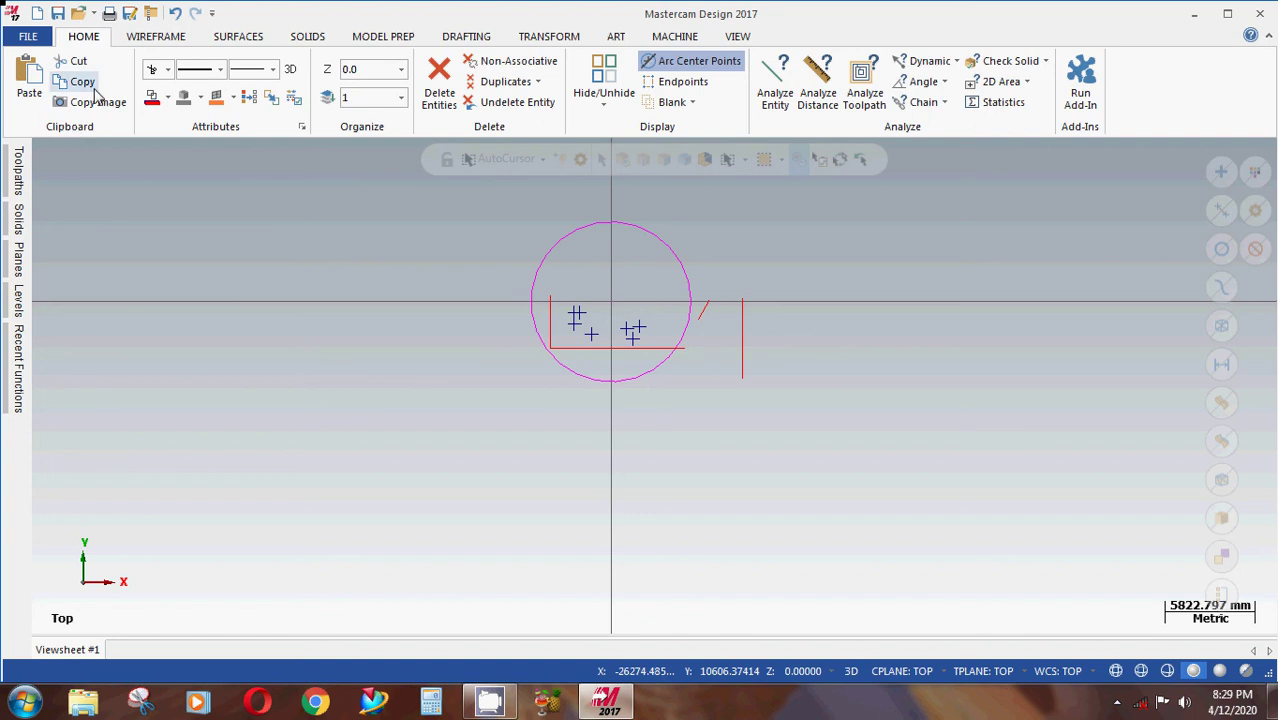
# Review the level, color, style and width settings in the Entity Attributes Manager, and check the active level setting.
pyautogui.click(302, 127)
pyautogui.moveTo(313, 150); pyautogui.dragTo(263, 11)
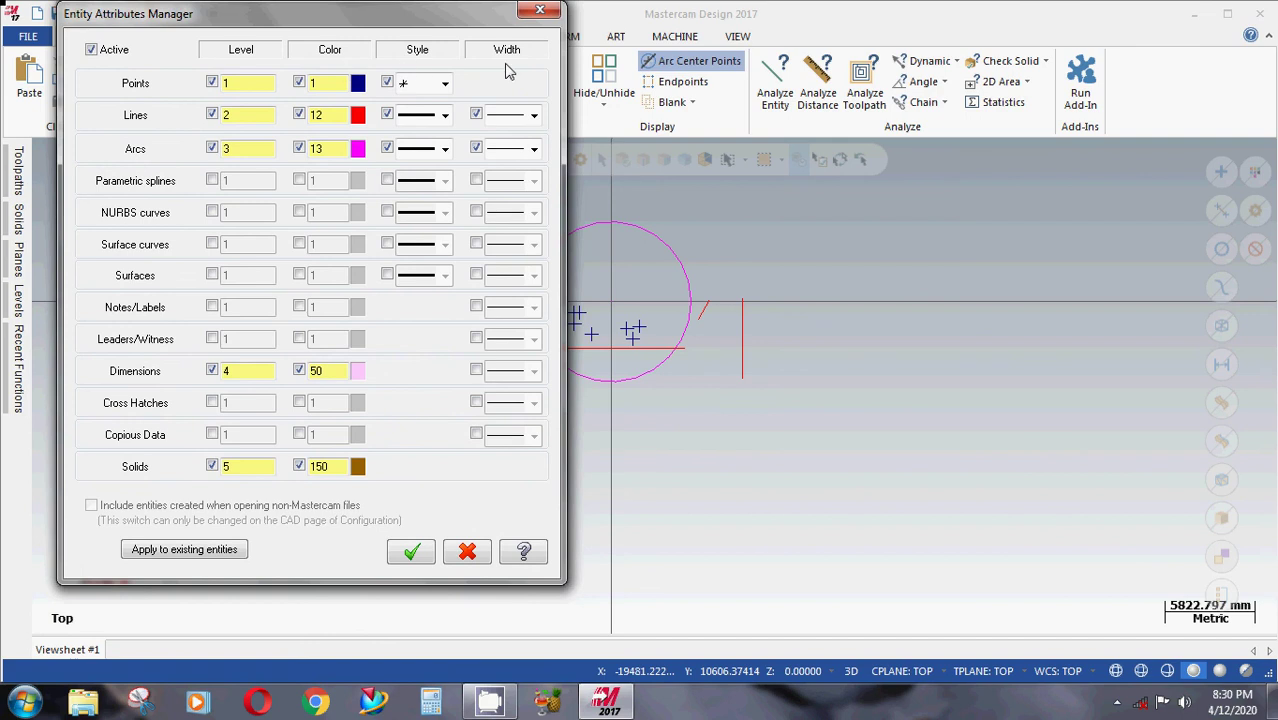
pyautogui.click(412, 552)
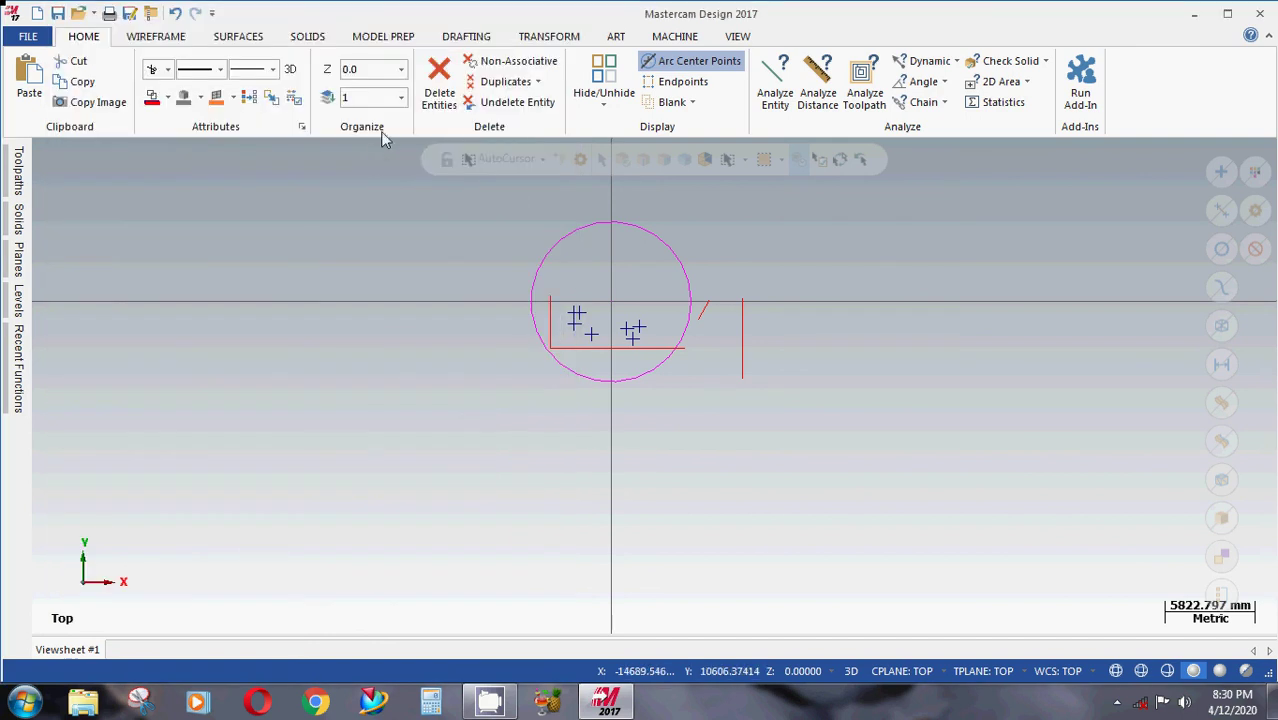
pyautogui.click(375, 104)
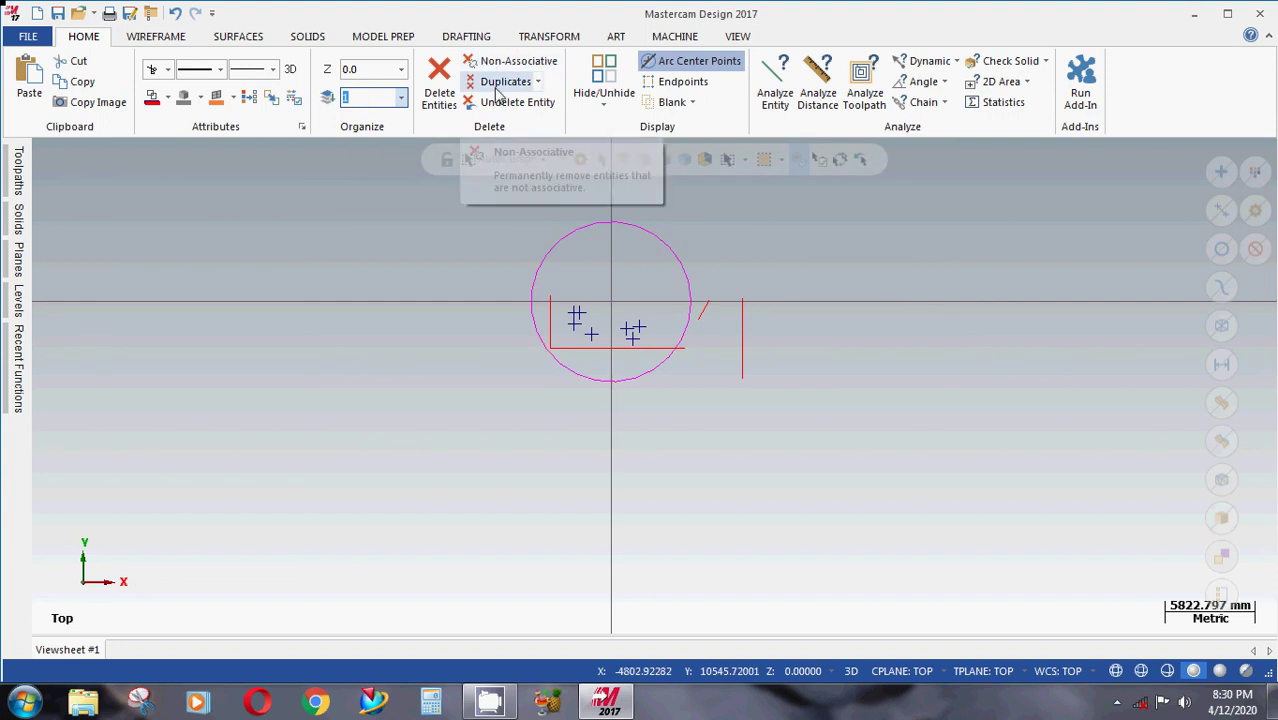
# Delete the circle around the points using Delete Entities.
pyautogui.click(438, 92)
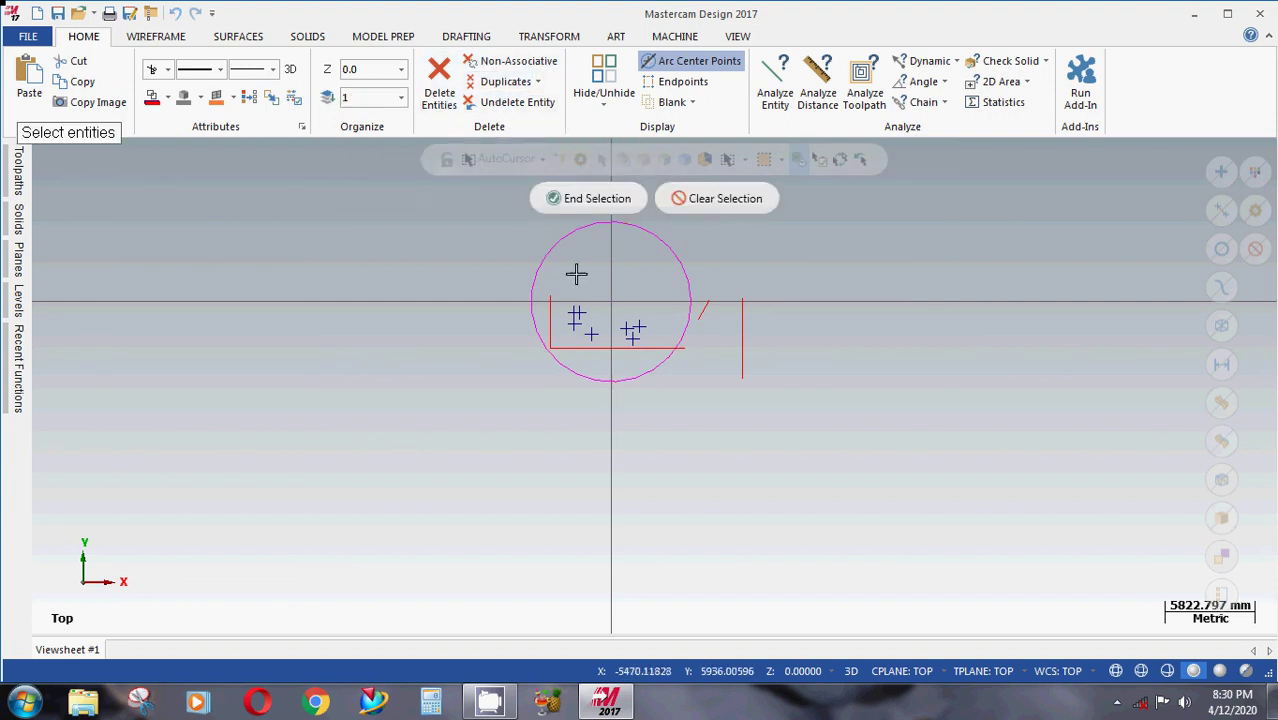
pyautogui.click(555, 230)
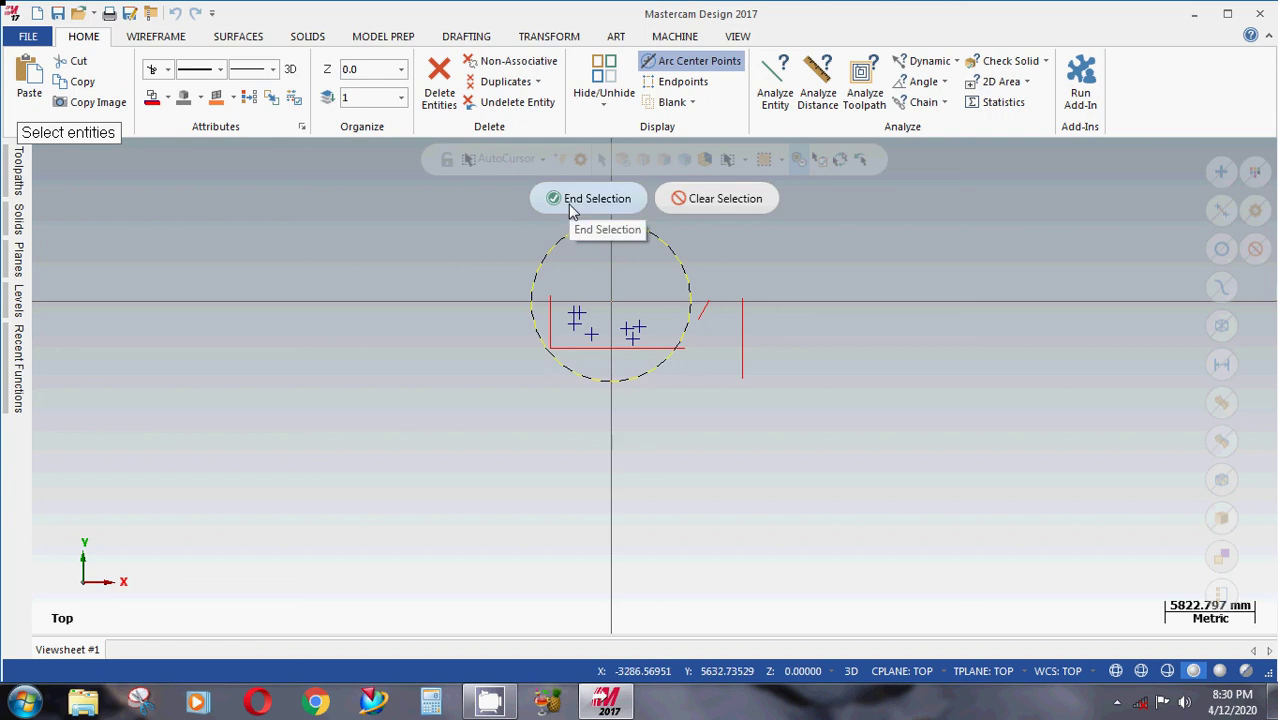
pyautogui.click(588, 198)
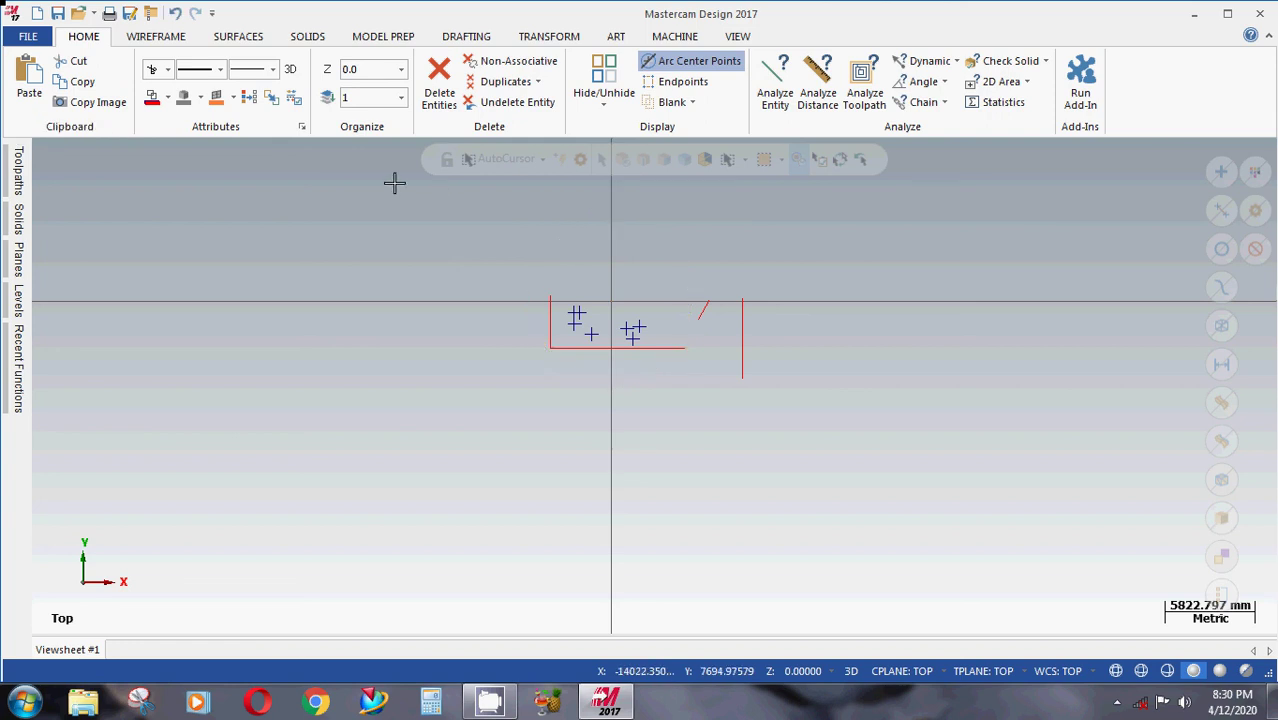